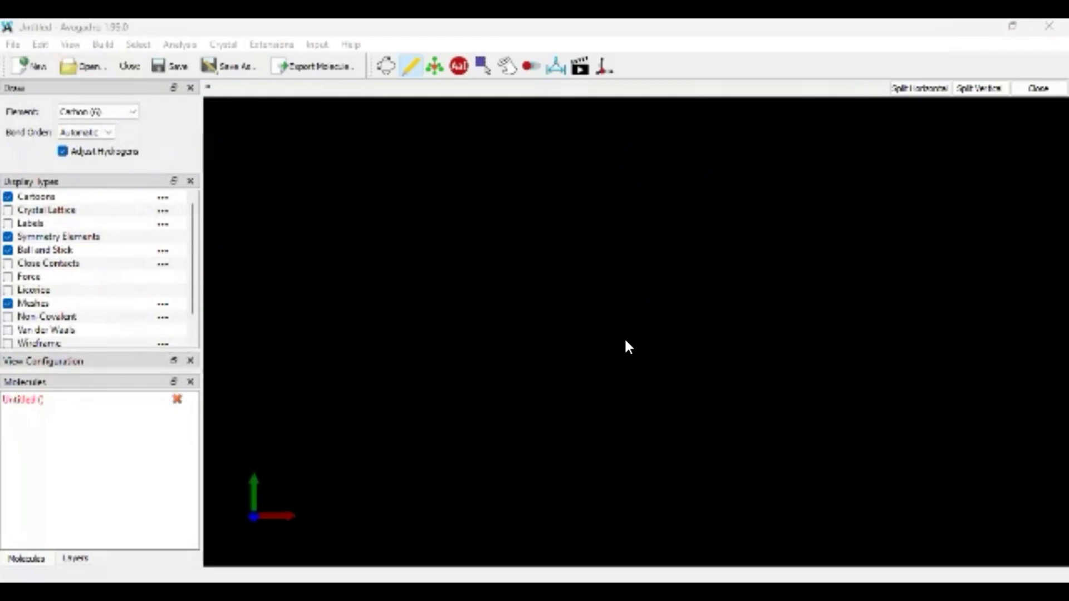
Place a single carbon atom in the empty view and delete it again.
left_click(628, 346)
right_click(626, 340)
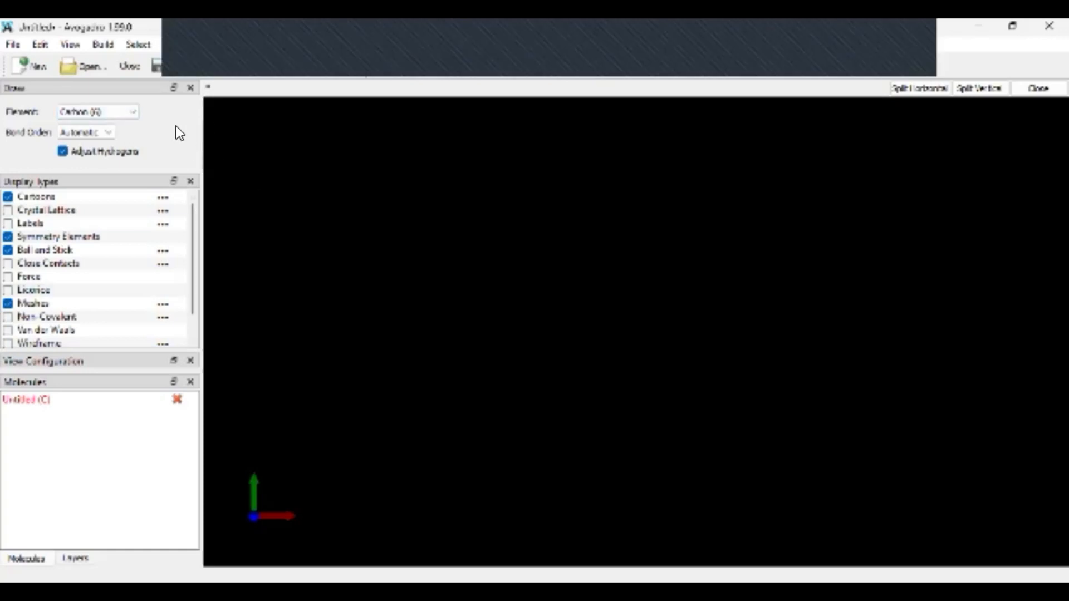
left_click(128, 116)
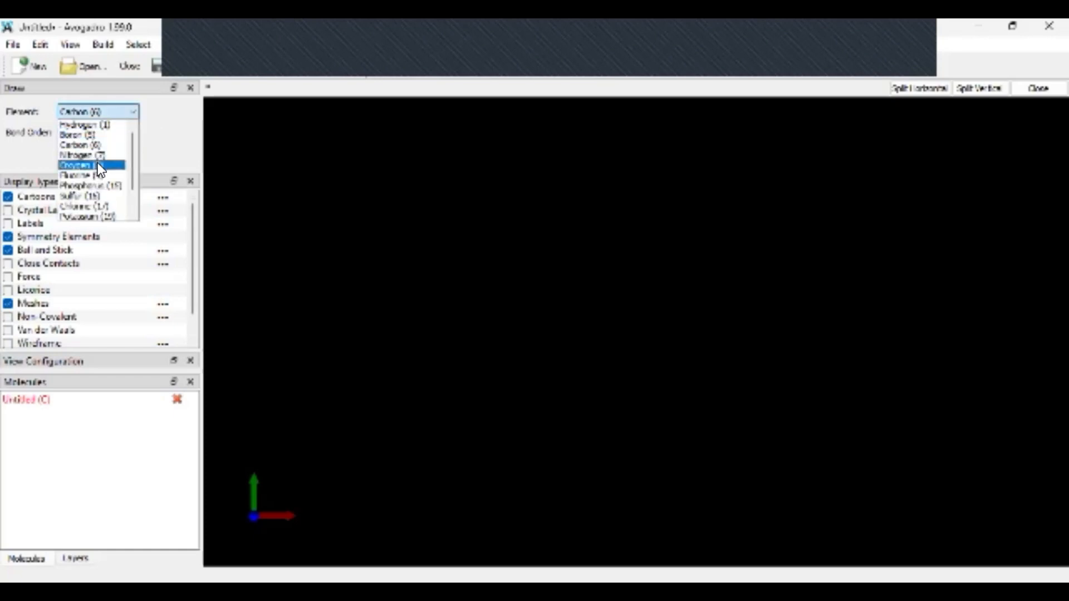
scroll(98, 181, "down", 3)
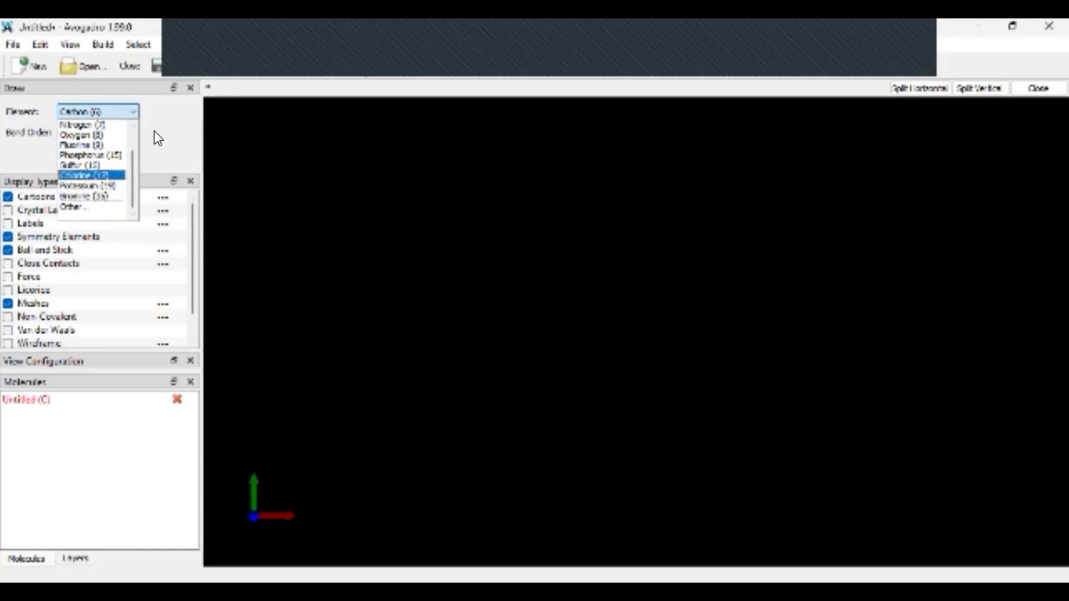
left_click(172, 132)
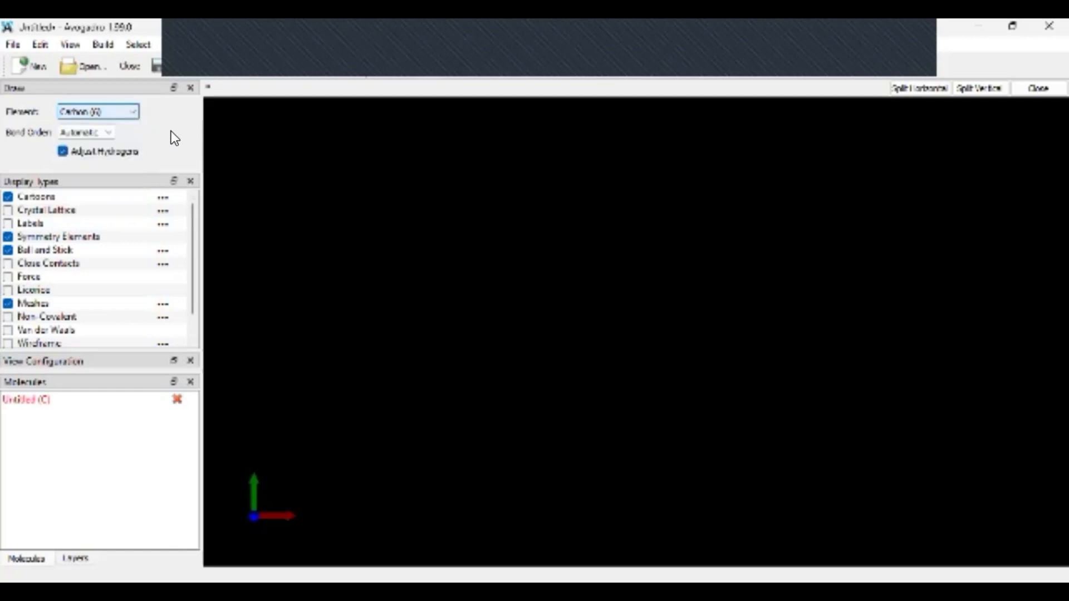
left_click(98, 133)
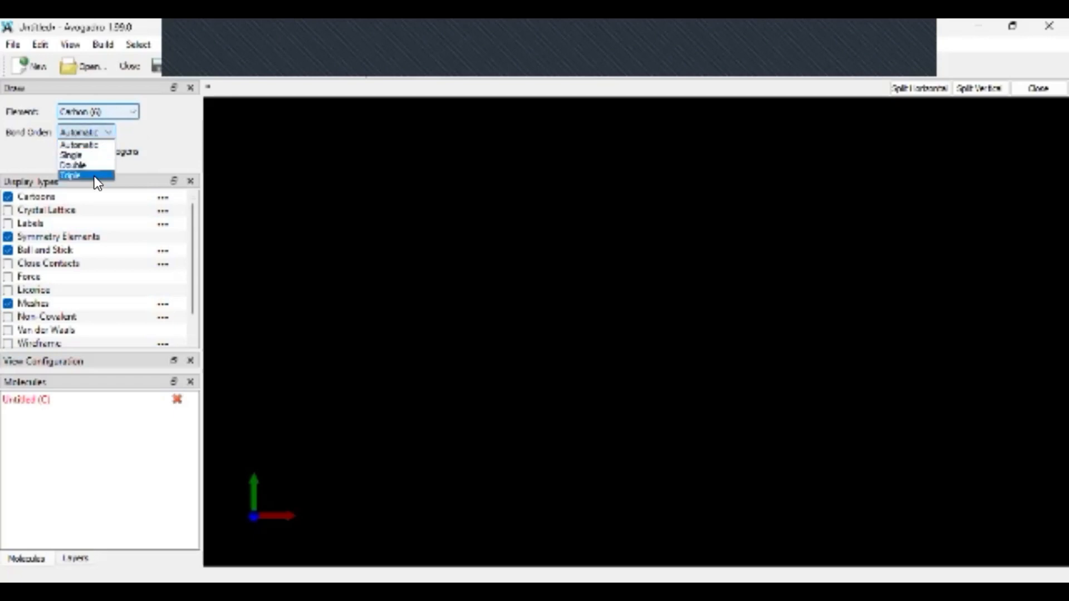
left_click(142, 131)
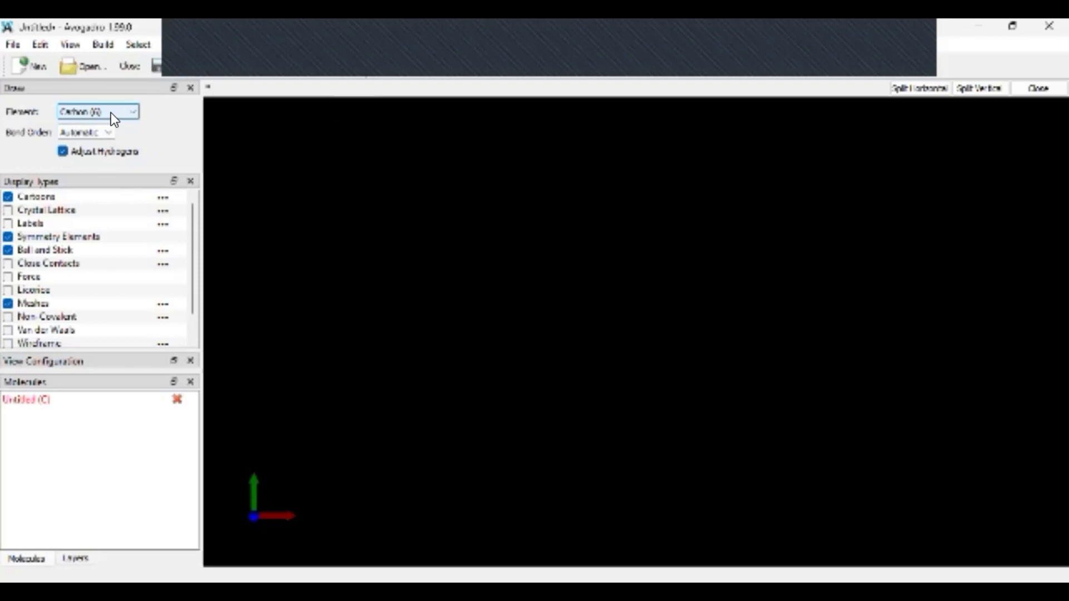
Set the bond order to Single, draw a three-carbon chain, and delete the misplaced fourth carbon drawn at its end.
left_click(87, 132)
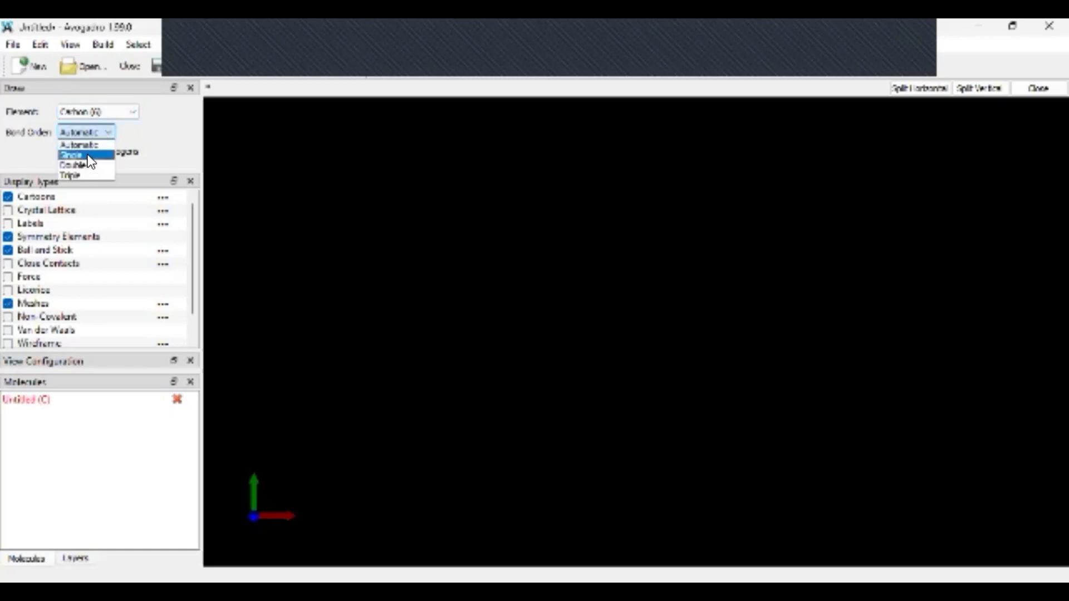
left_click(78, 156)
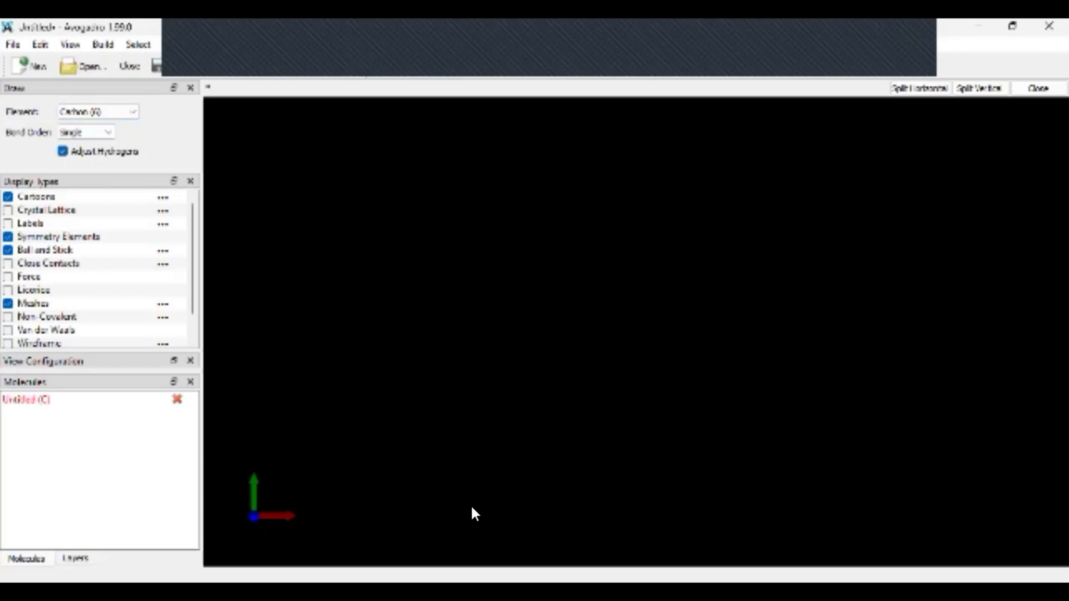
left_click(469, 476)
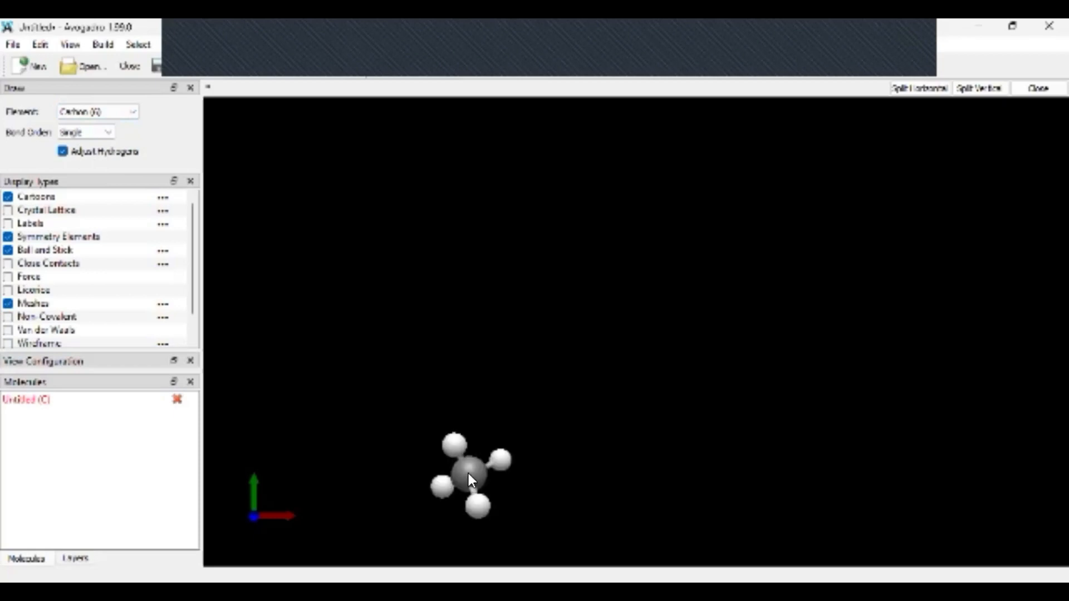
mouse_move(468, 475)
left_mouse_down()
mouse_move(462, 382)
mouse_move(556, 335)
left_mouse_up()
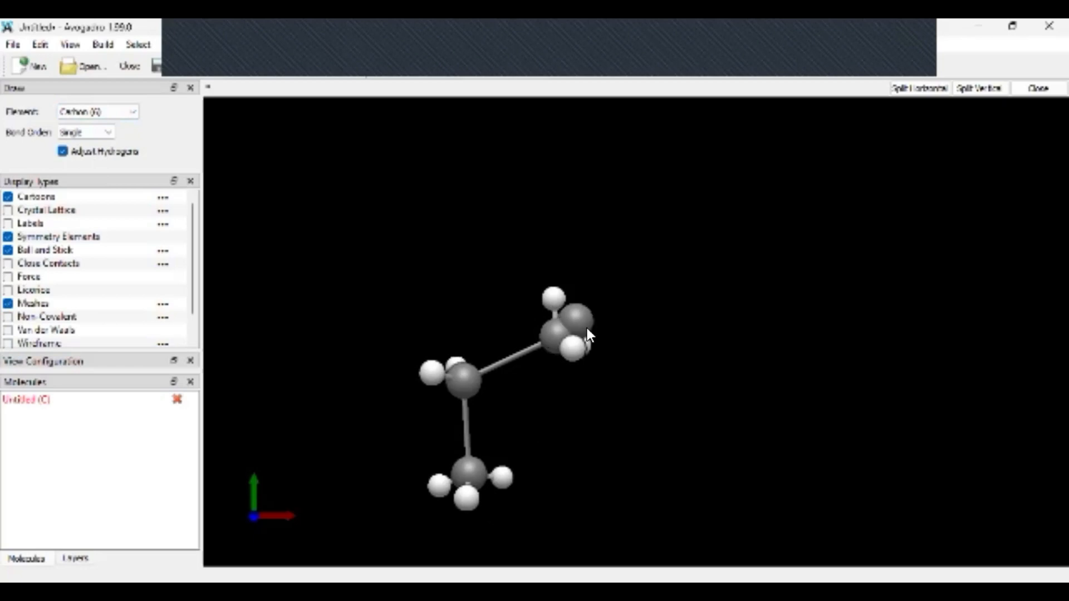
left_click_drag(587, 330, 636, 381)
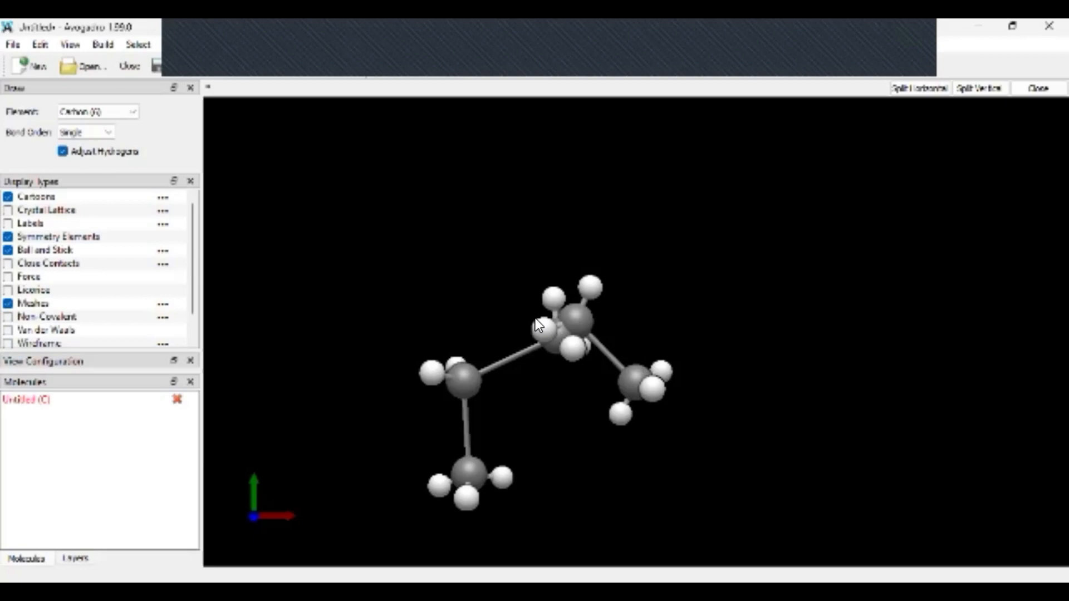
right_click(573, 322)
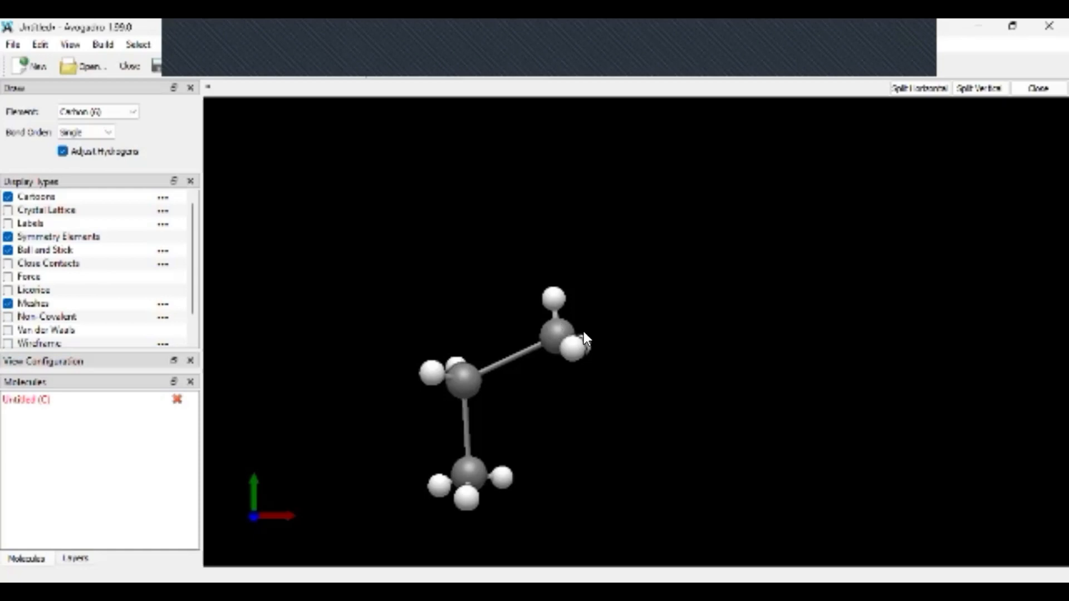
Extend the chain to six carbons and bond the last carbon to the first to close the ring.
left_click_drag(584, 334, 463, 473)
key("ctrl+z")
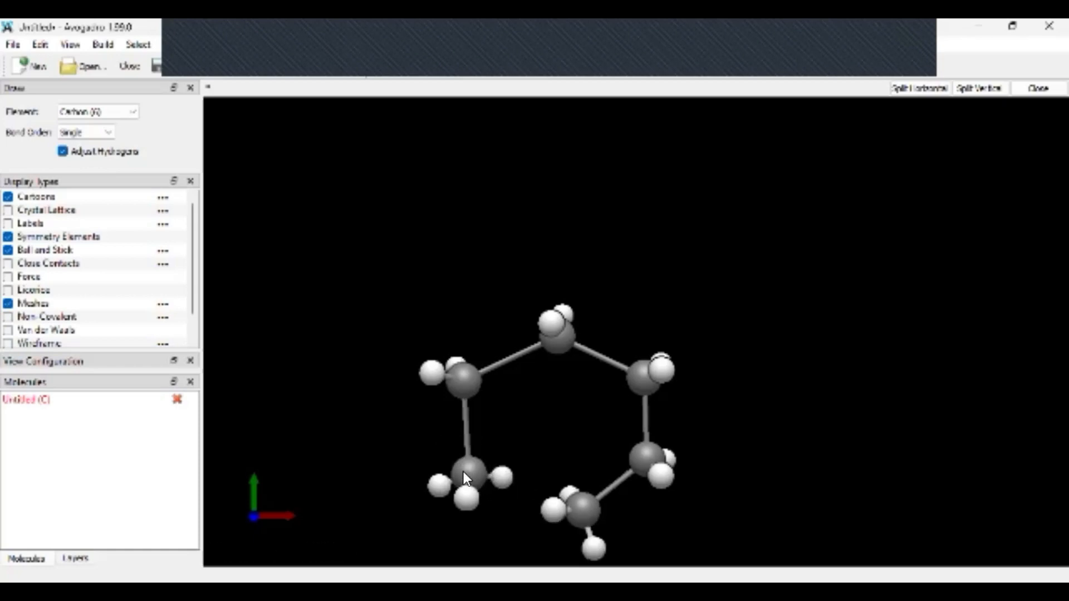
left_click_drag(586, 504, 472, 477)
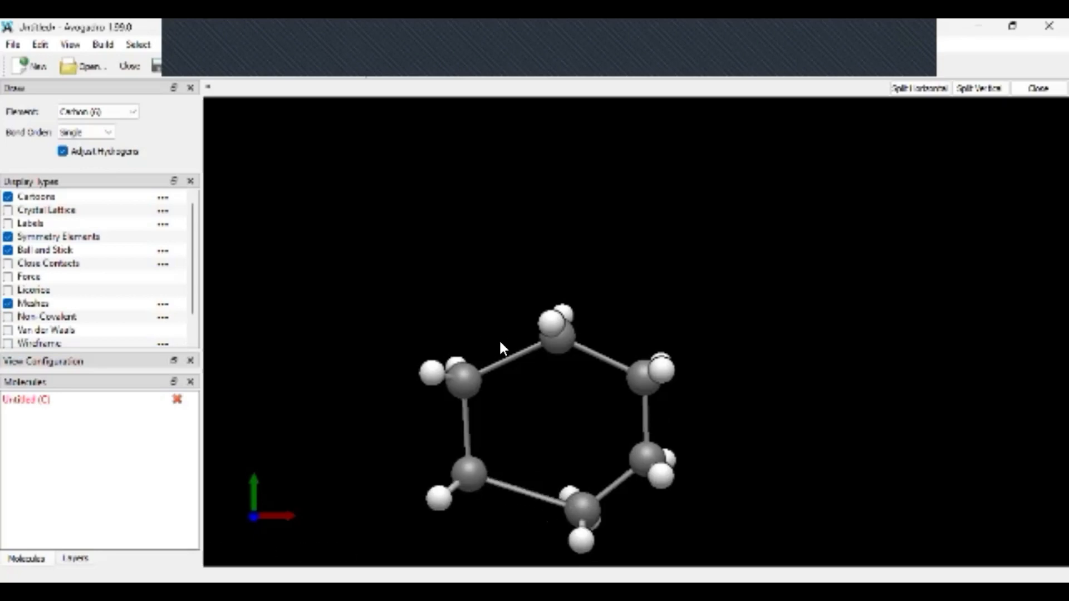
Turn three alternating bonds of the six-membered carbon ring into double bonds.
left_click(504, 366)
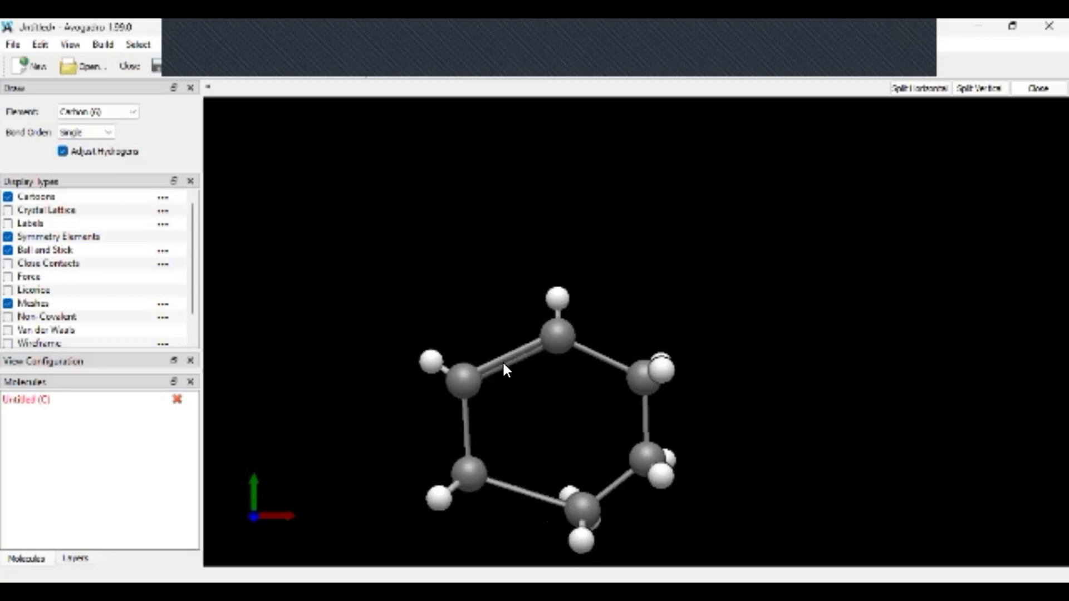
left_click(510, 488)
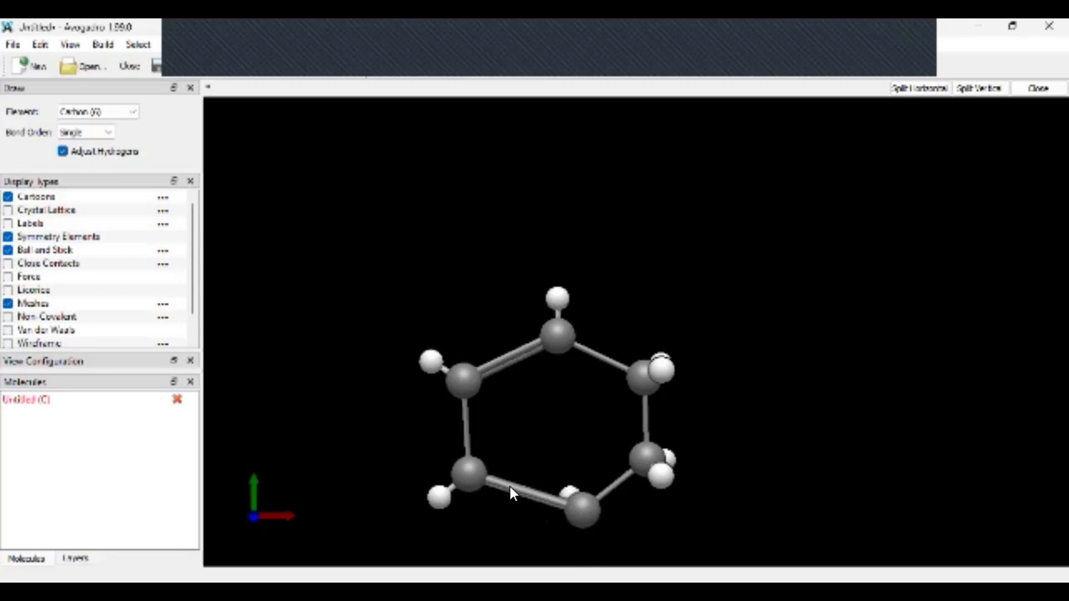
left_click(647, 414)
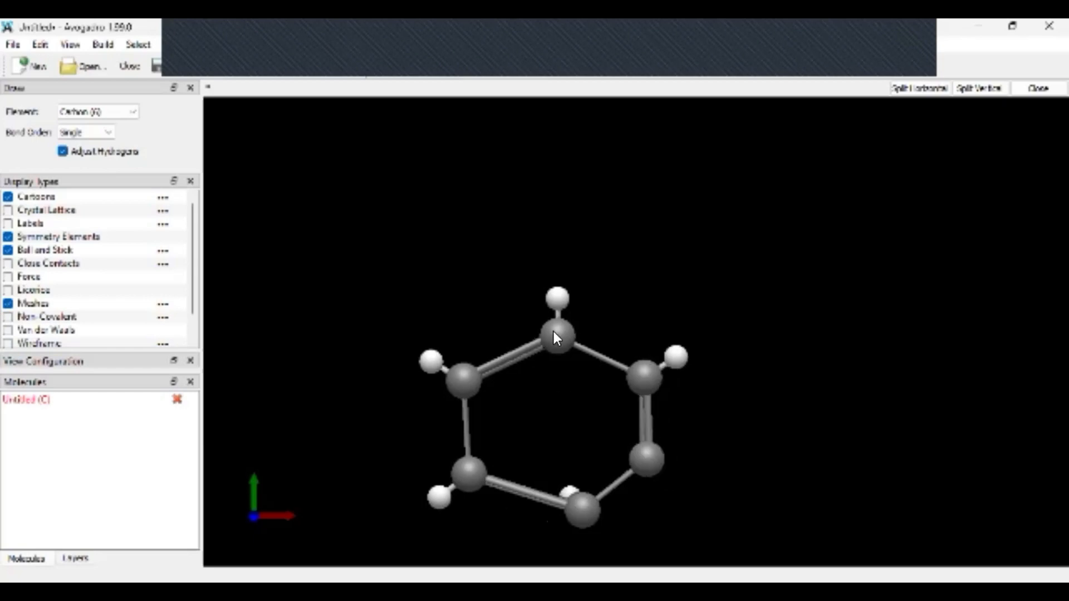
Choose Chlorine (17) and attach a chlorine atom to each of the two ring carbons flanking the topmost carbon.
left_click(114, 112)
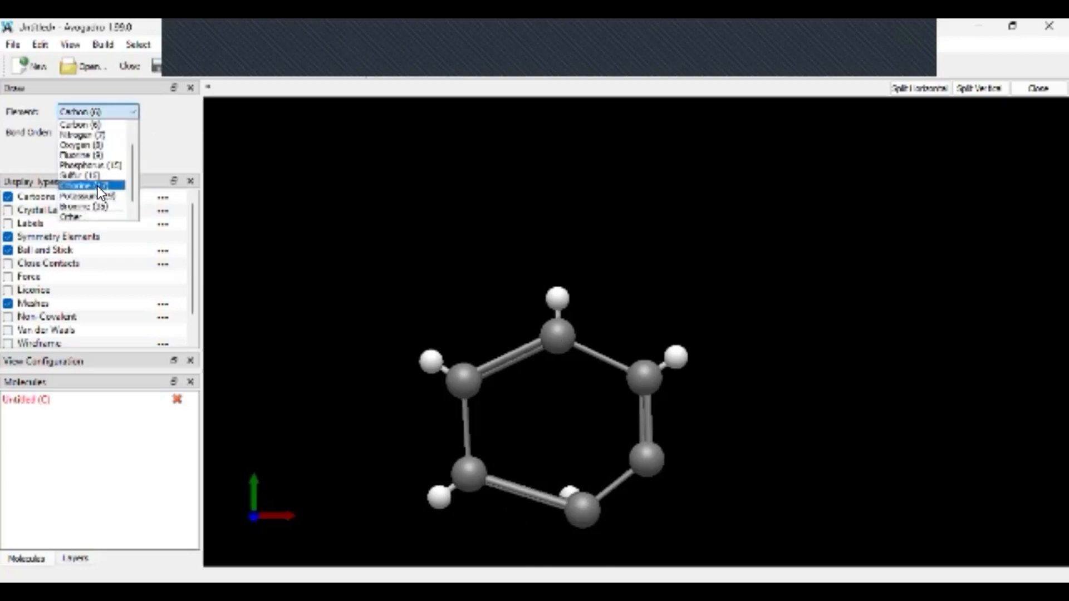
left_click(98, 186)
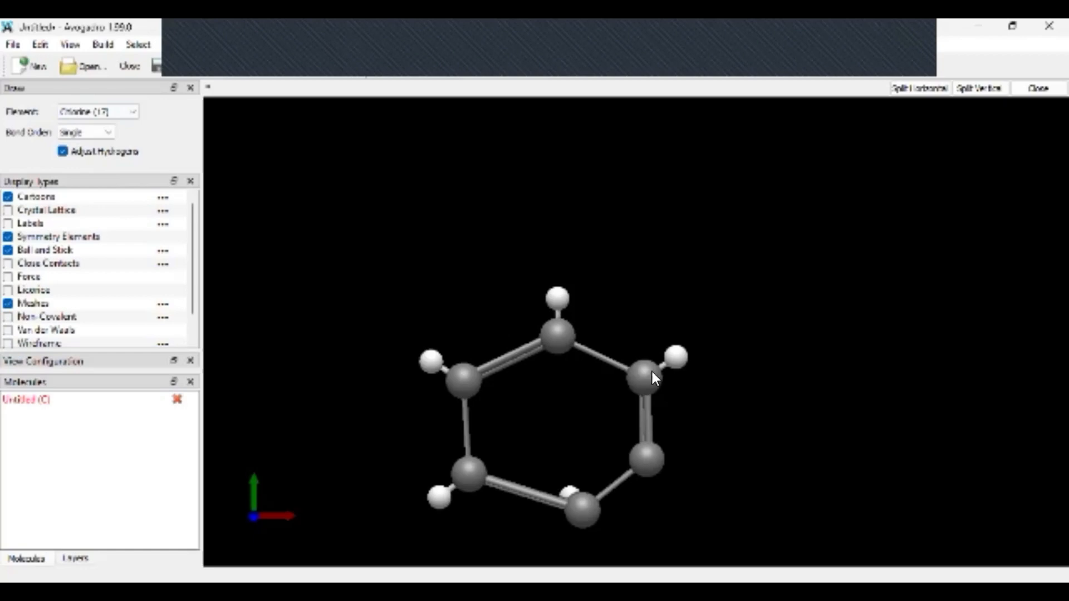
left_click_drag(653, 372, 740, 325)
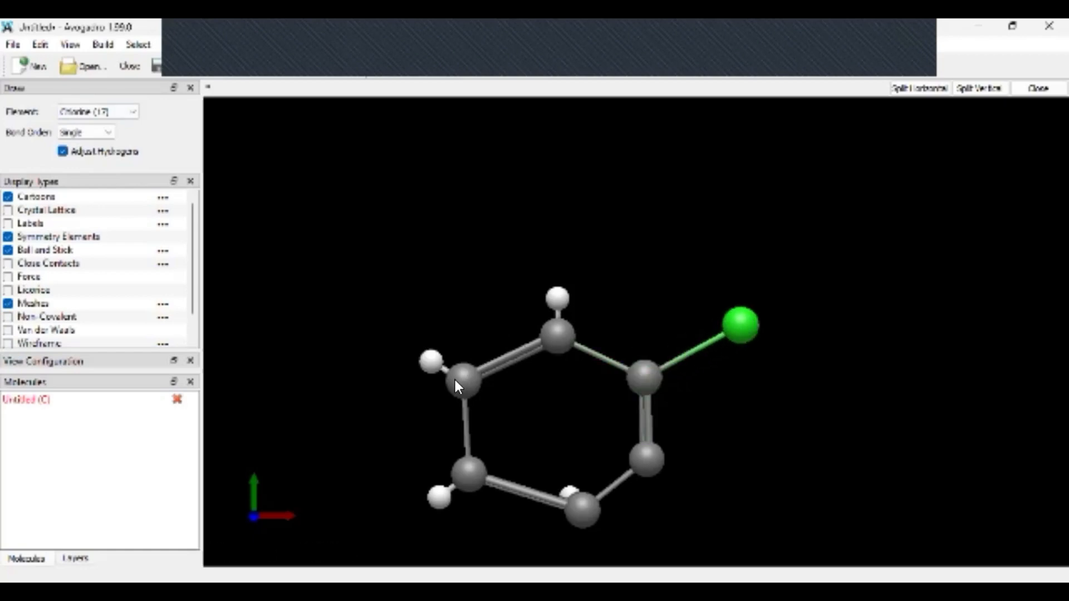
left_click_drag(455, 380, 397, 310)
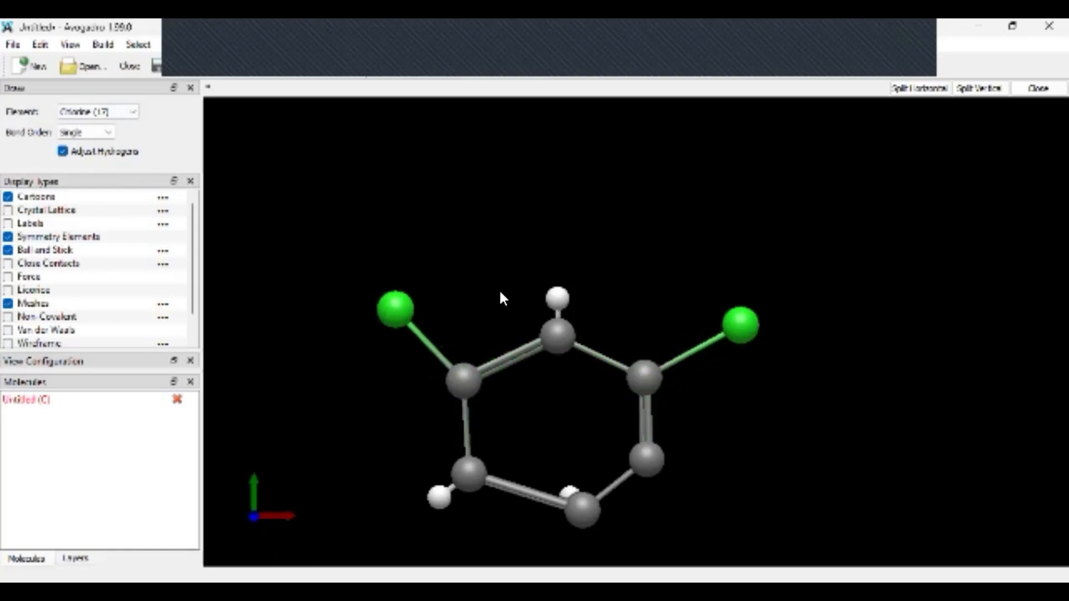
Choose Nitrogen (7) and attach a nitrogen atom to the ring carbon between the two chlorinated carbons.
left_click(105, 120)
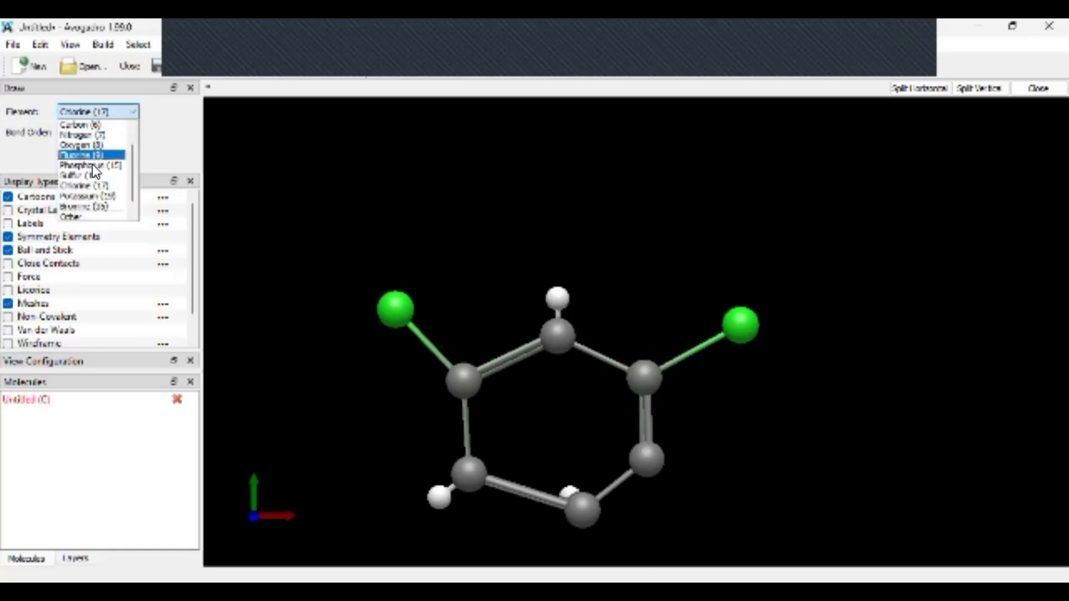
left_click(92, 132)
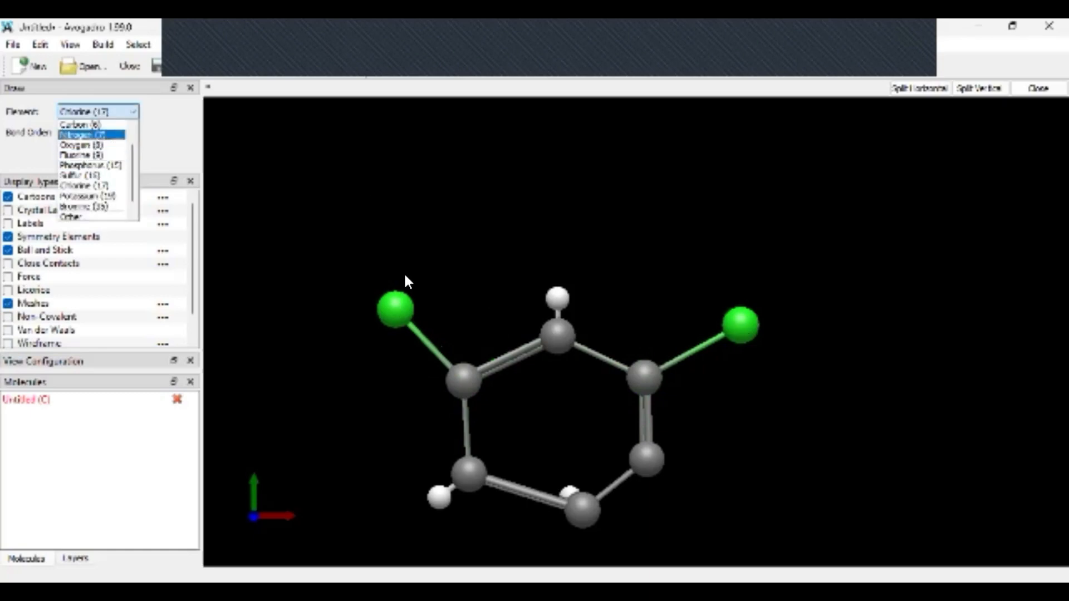
left_click(549, 333)
left_click_drag(548, 333, 557, 243)
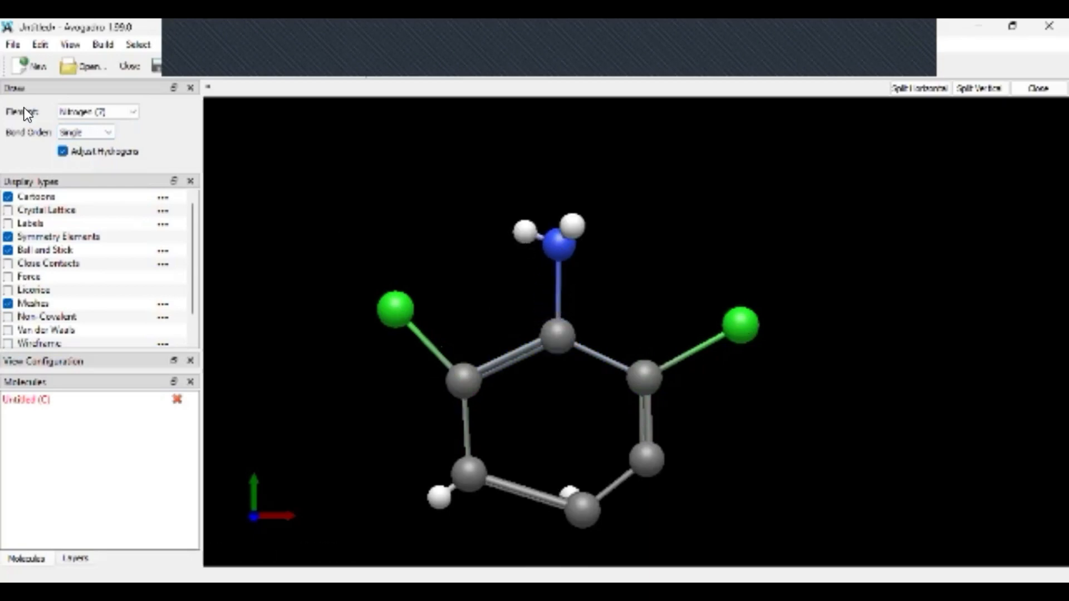
Choose Carbon (6) and attach a carbon atom to the nitrogen, pointing away from the ring.
left_click(94, 120)
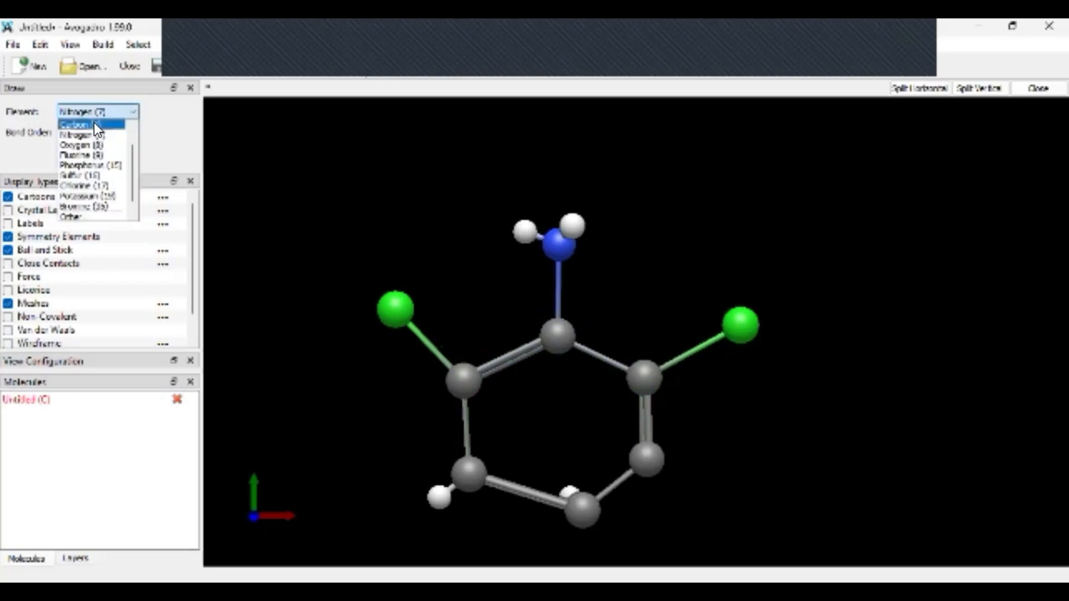
left_click(95, 122)
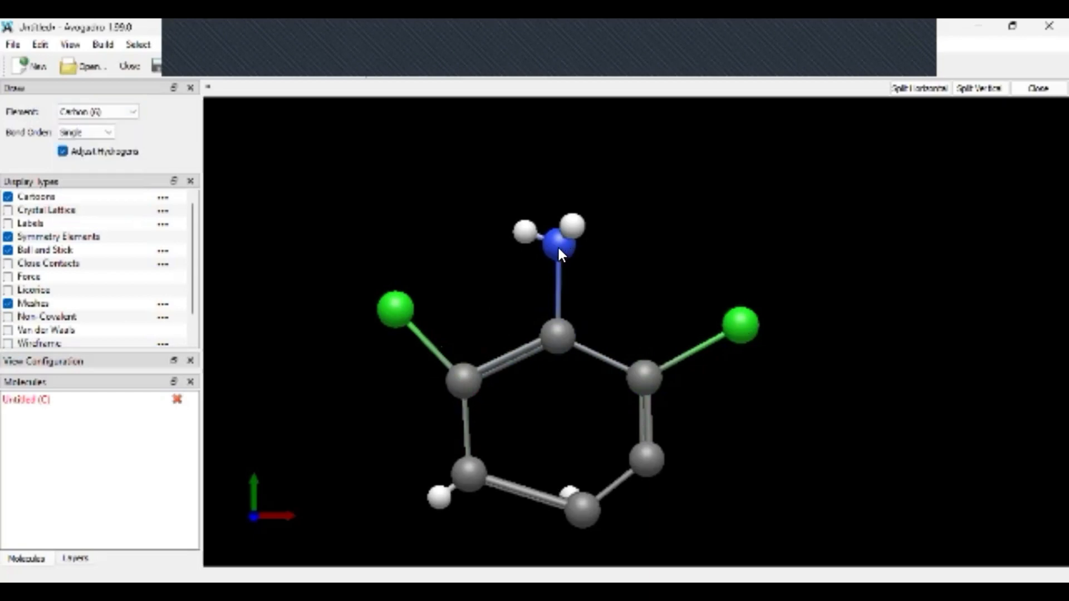
mouse_move(559, 247)
left_mouse_down()
mouse_move(577, 228)
mouse_move(573, 169)
mouse_move(596, 186)
mouse_move(623, 185)
left_mouse_up()
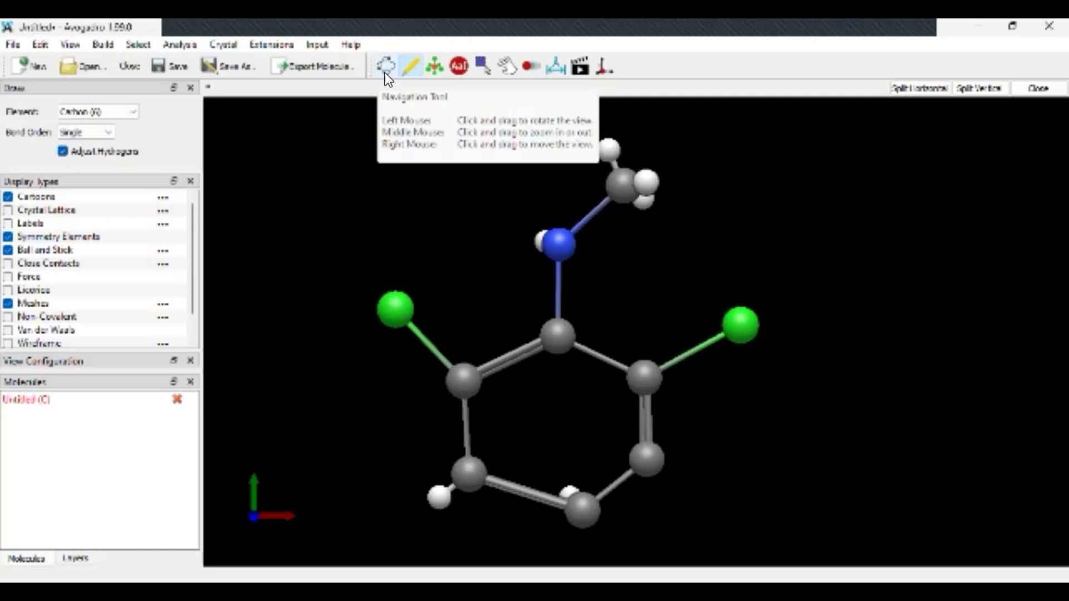
Draw a second six-membered carbon ring with single bonds, starting and closing at the carbon attached to the nitrogen.
left_click(387, 67)
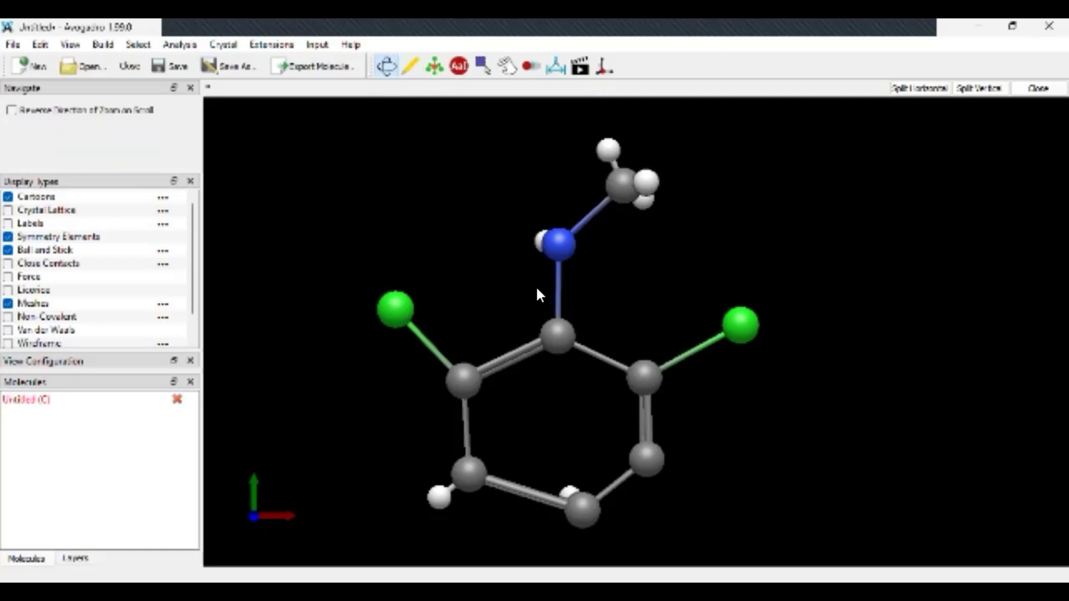
scroll(539, 294, "down", 3)
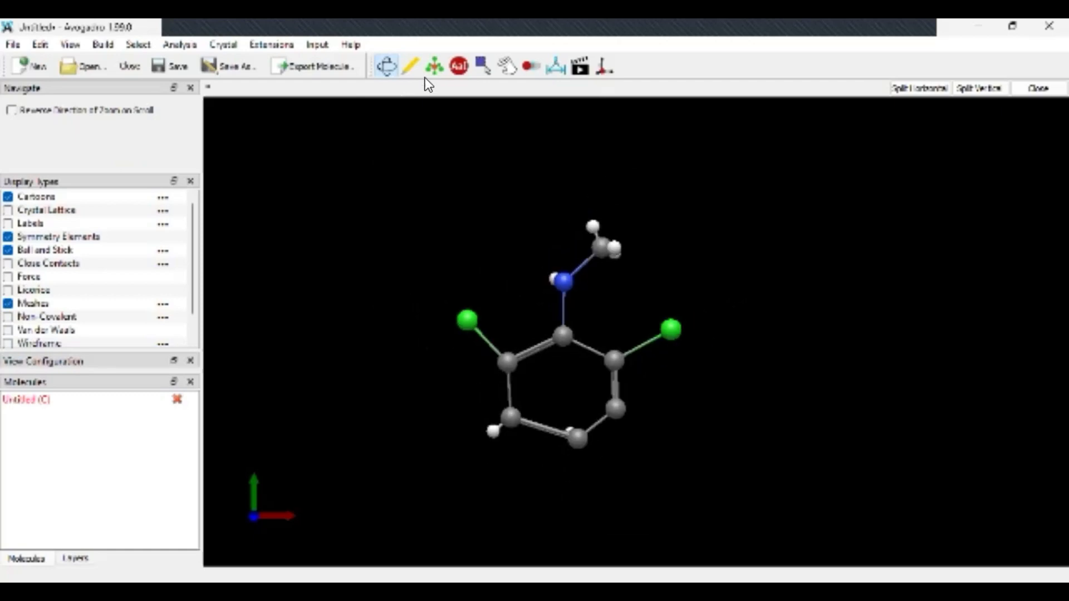
left_click(410, 68)
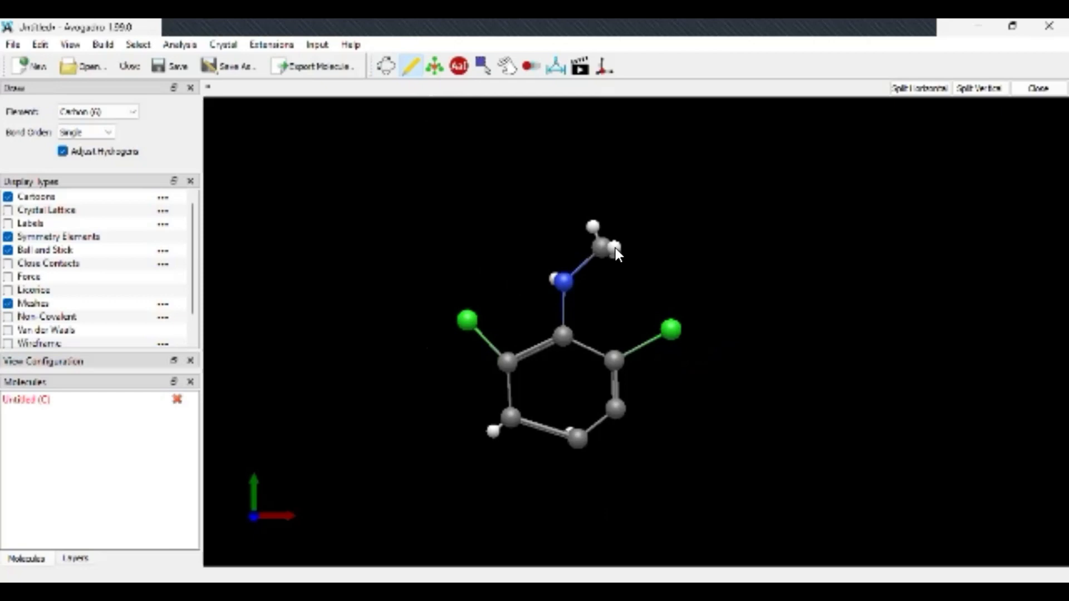
mouse_move(600, 240)
left_mouse_down()
mouse_move(593, 165)
mouse_move(600, 181)
mouse_move(657, 159)
mouse_move(710, 181)
mouse_move(712, 238)
mouse_move(685, 257)
mouse_move(652, 267)
mouse_move(600, 245)
left_mouse_up()
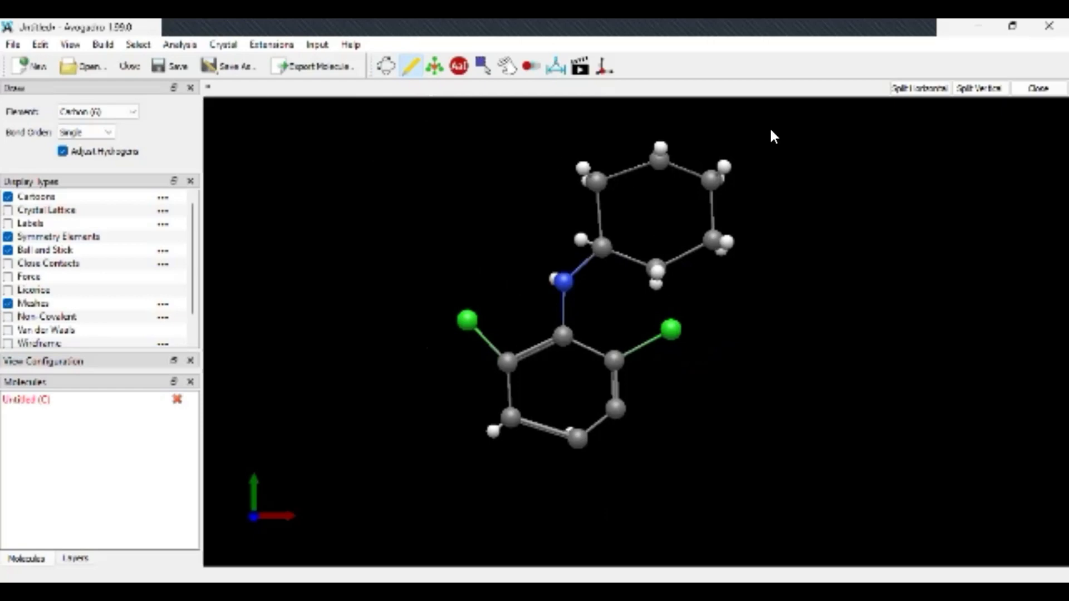
Turn three alternating bonds of the second ring into double bonds, leaving no stray carbon atom beside it.
left_click(626, 172)
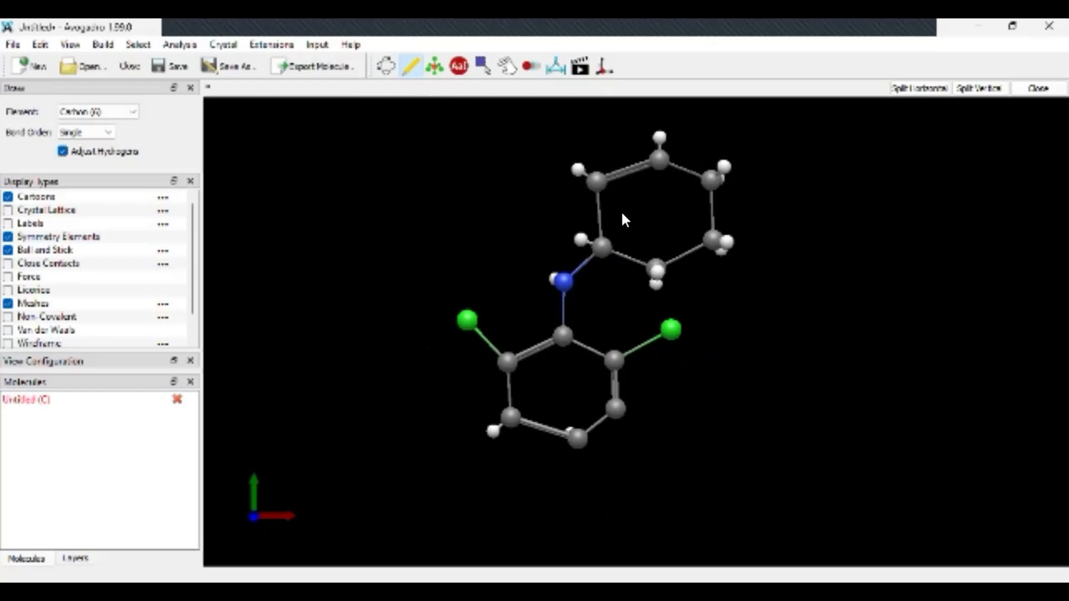
left_click(622, 257)
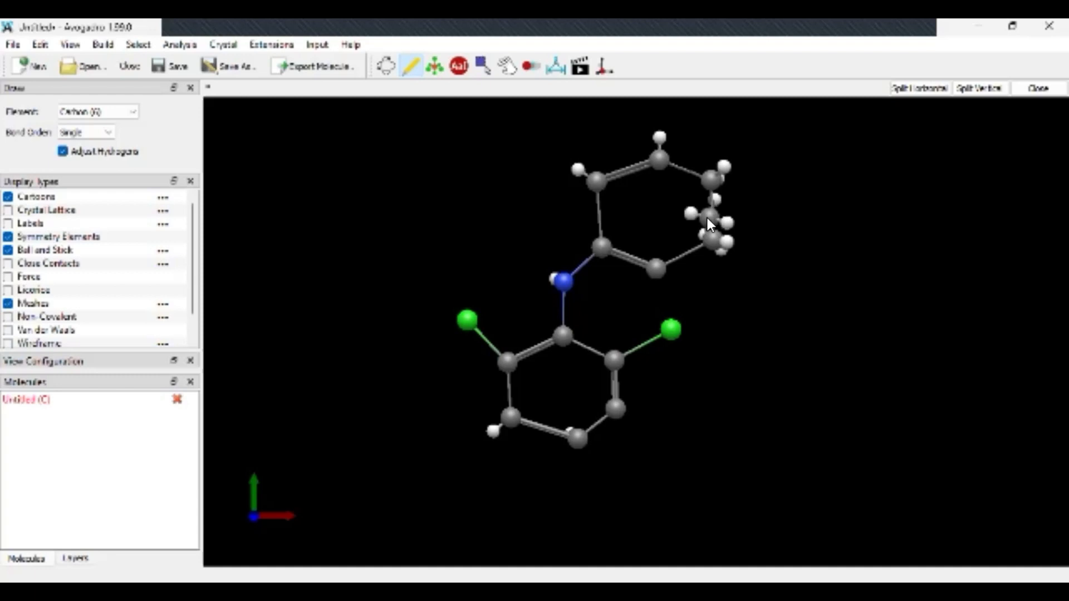
left_click(712, 216)
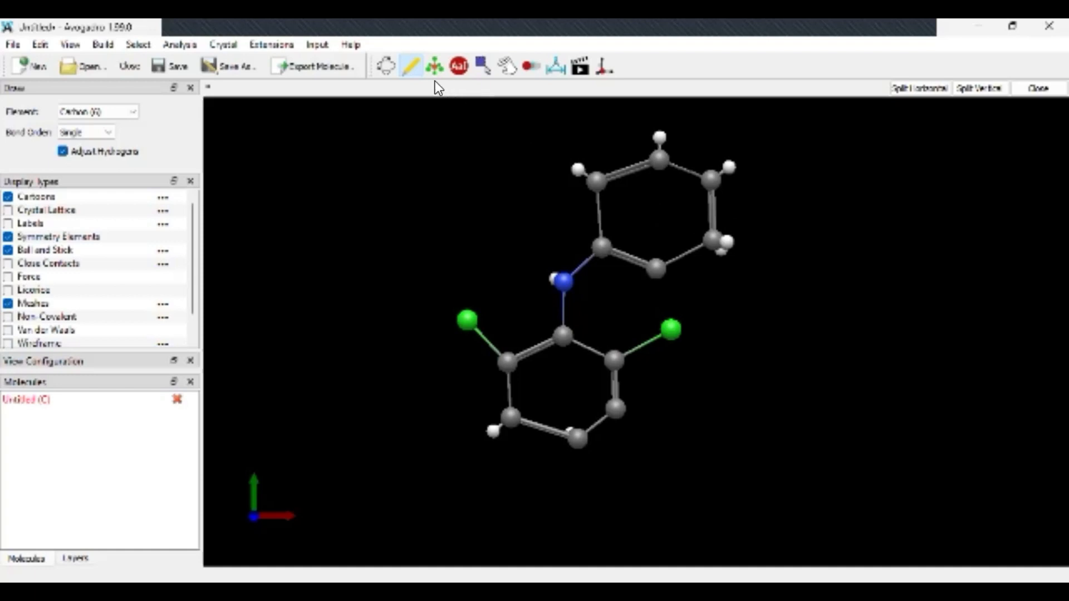
Attach a two-carbon chain with single bonds to the second ring's carbon next to the nitrogen-bearing one.
left_click(385, 67)
scroll(536, 183, "down", 3)
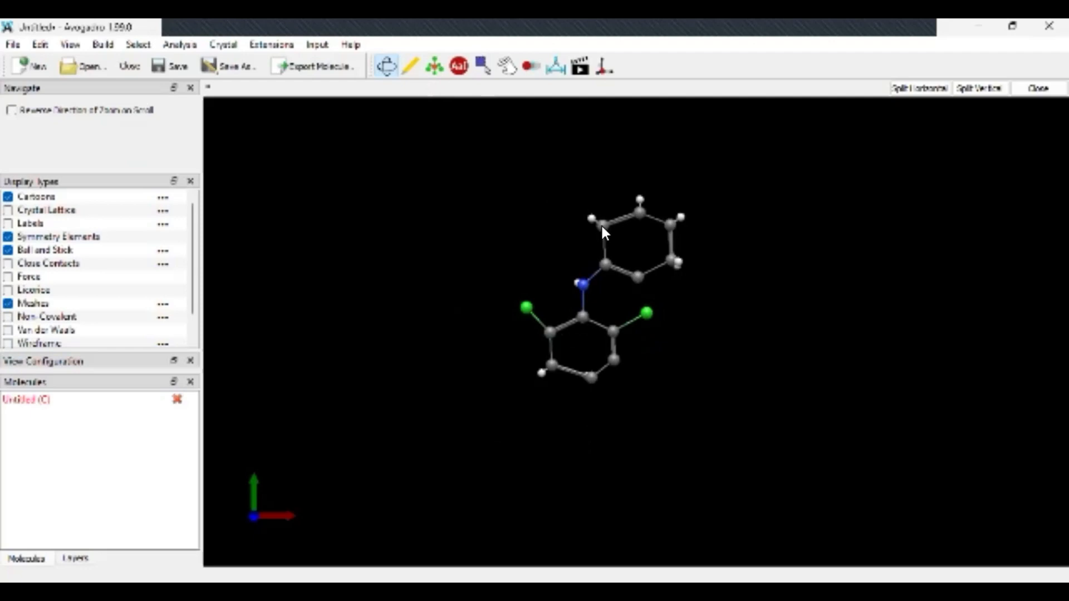
key("F8")
mouse_move(602, 226)
left_mouse_down()
mouse_move(564, 201)
mouse_move(563, 165)
left_mouse_up()
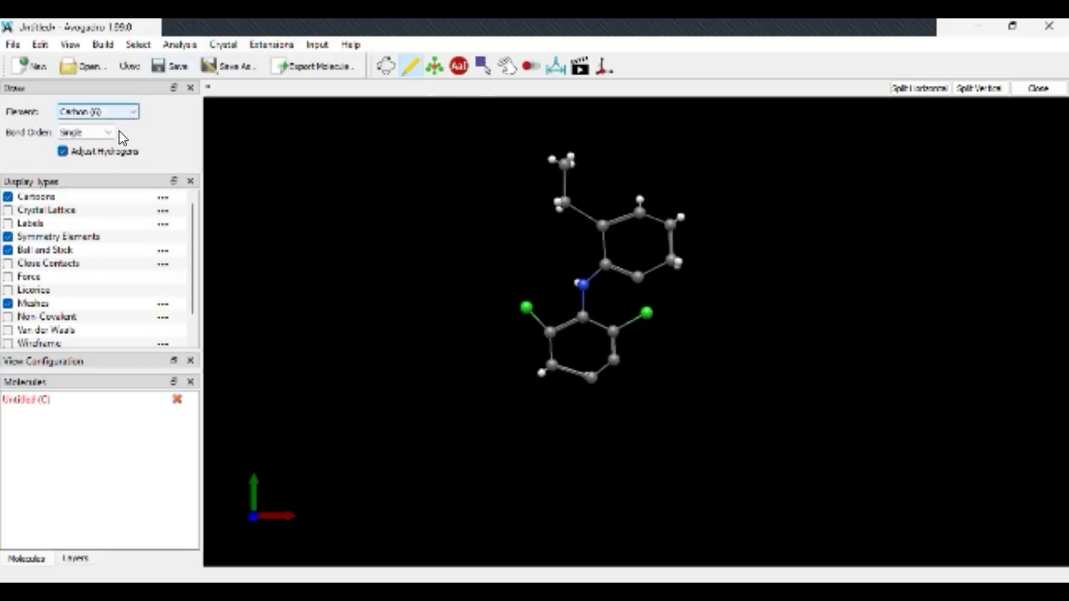
Choose Oxygen (8) and attach two oxygen atoms to the side chain's end carbon, one of them with a double bond.
left_click(106, 114)
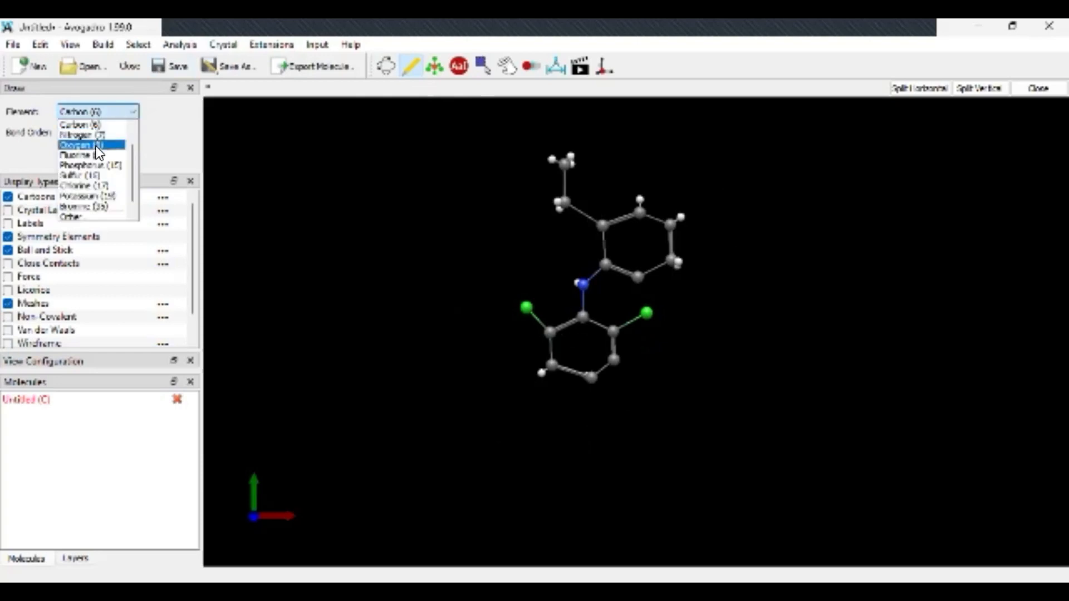
left_click(96, 146)
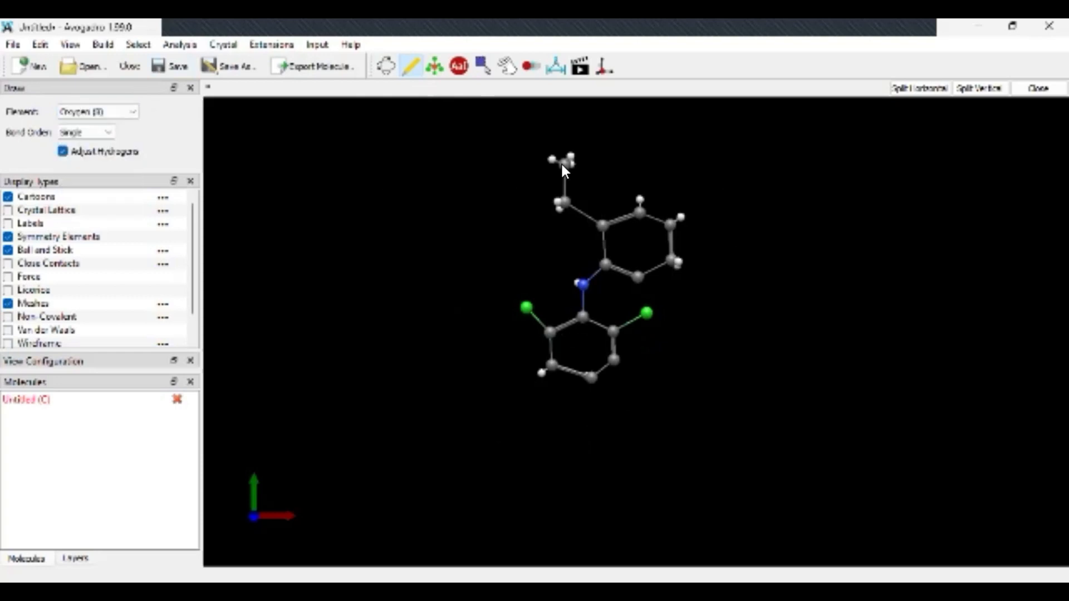
left_click_drag(562, 164, 518, 142)
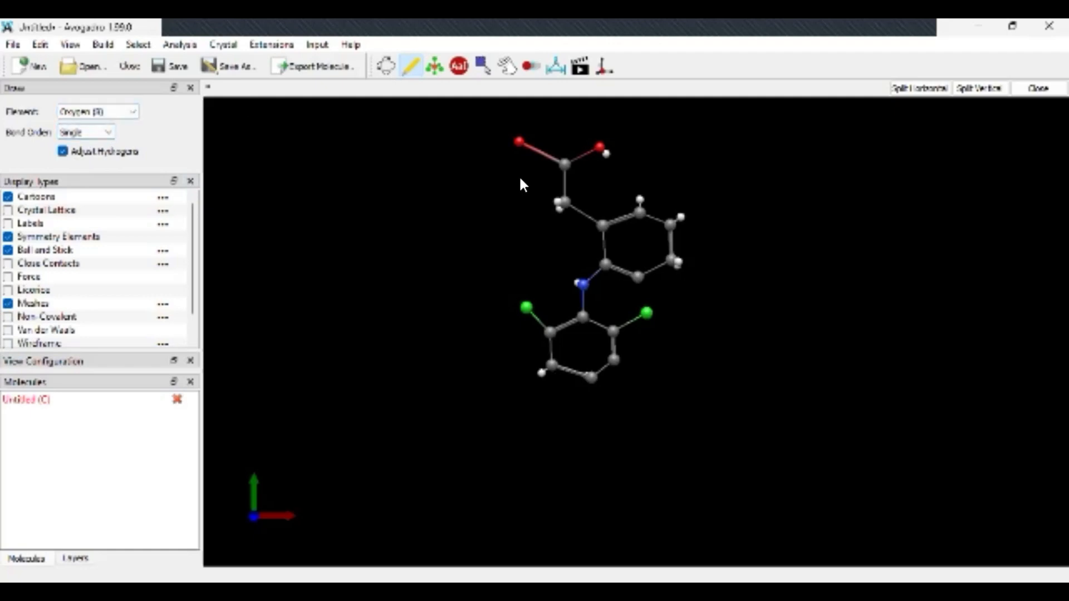
Optimize the geometry of the completed molecule.
key("ctrl+1")
mouse_move(583, 269)
left_mouse_down()
mouse_move(637, 298)
mouse_move(748, 323)
mouse_move(768, 344)
mouse_move(752, 430)
mouse_move(701, 434)
mouse_move(754, 461)
mouse_move(840, 444)
mouse_move(847, 538)
mouse_move(820, 487)
mouse_move(914, 473)
mouse_move(1003, 524)
mouse_move(784, 373)
mouse_move(644, 312)
mouse_move(617, 376)
mouse_move(532, 384)
mouse_move(480, 405)
mouse_move(455, 444)
mouse_move(383, 370)
mouse_move(418, 301)
mouse_move(513, 249)
mouse_move(604, 291)
left_mouse_up()
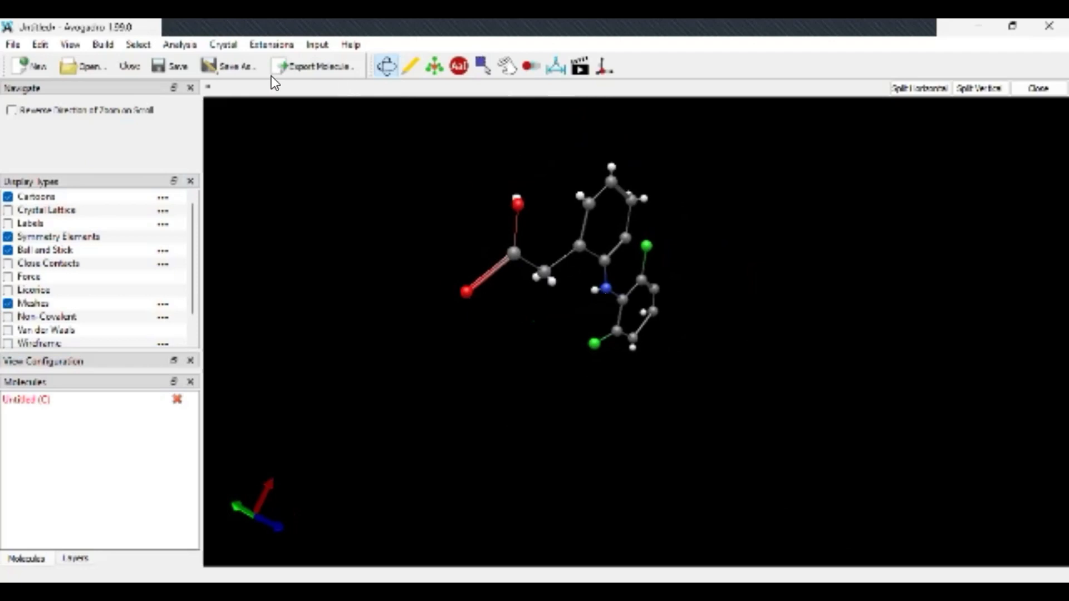
left_click(256, 46)
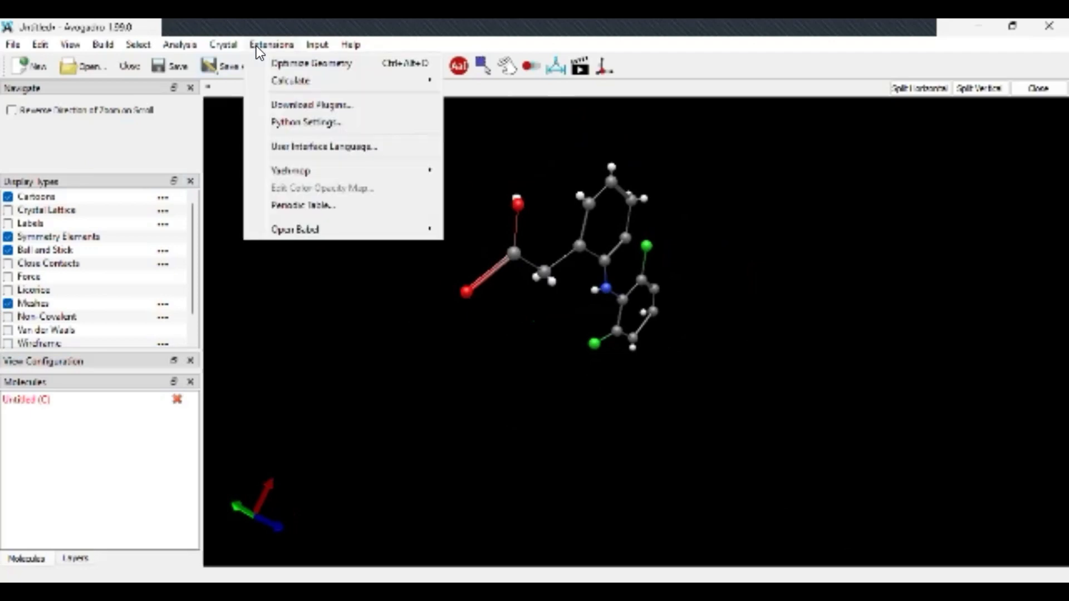
left_click(279, 63)
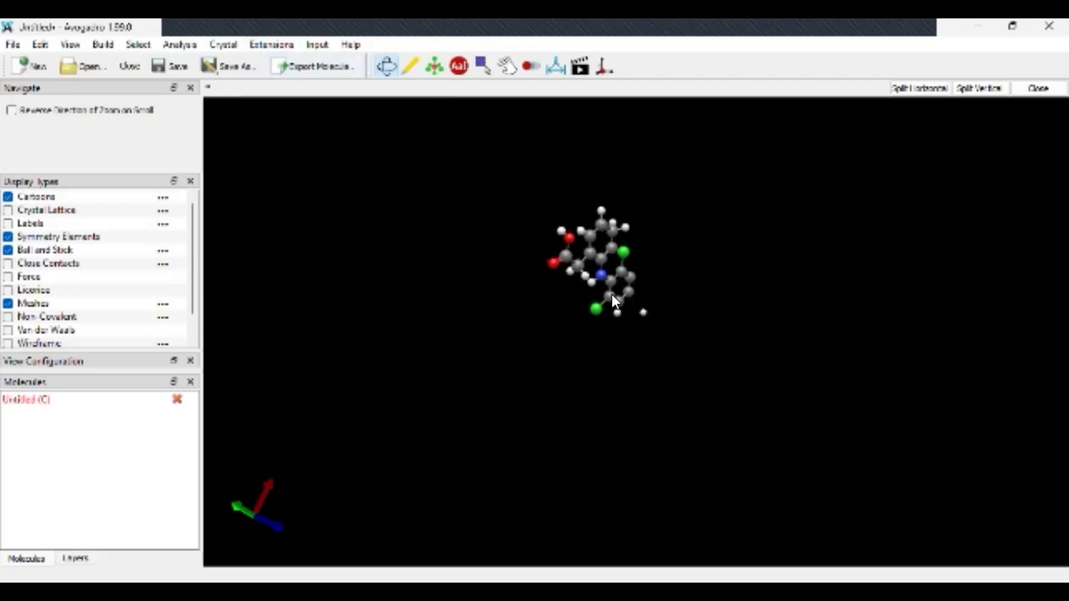
Inspect the optimized molecule from several angles and delete the stray hydrogen atom detached from the dichlorinated ring.
scroll(612, 295, "up", 5)
scroll(611, 292, "down", 2)
scroll(613, 296, "down", 2)
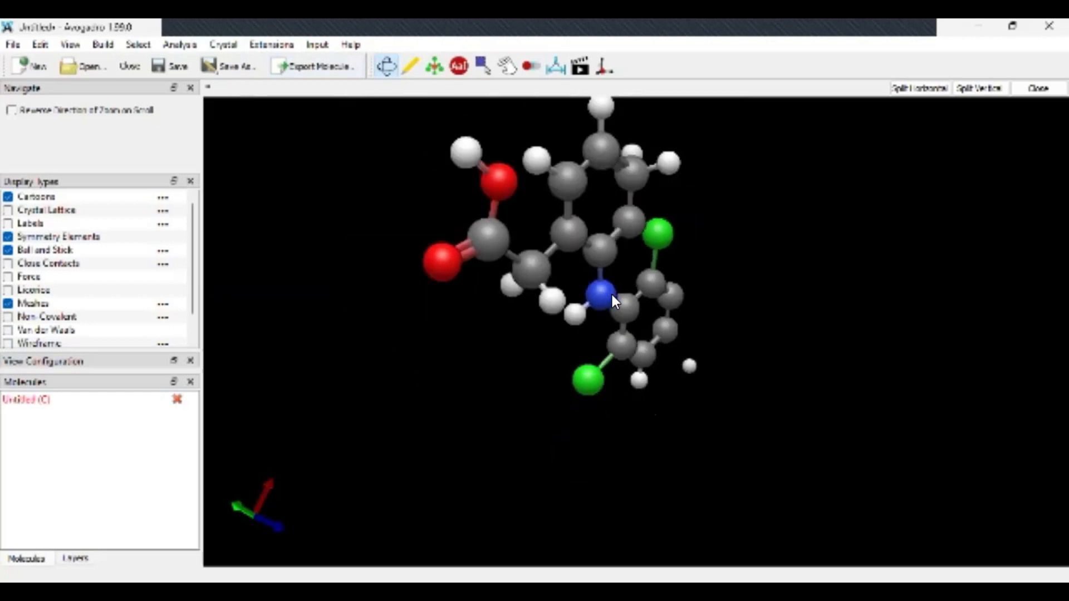
left_click_drag(599, 238, 624, 112)
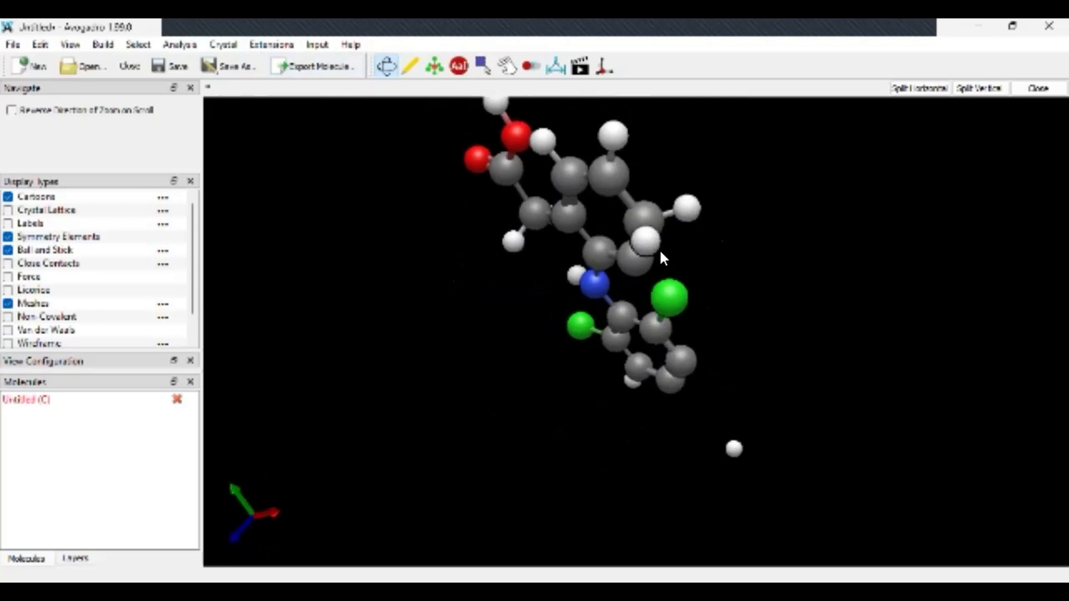
left_click_drag(597, 297, 769, 227)
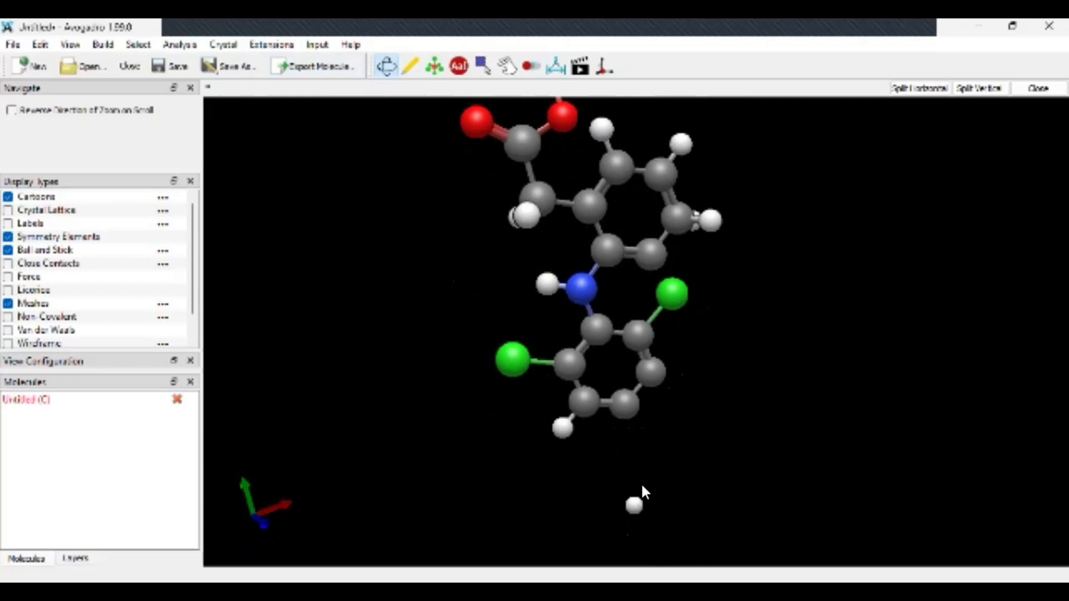
key("ctrl+2")
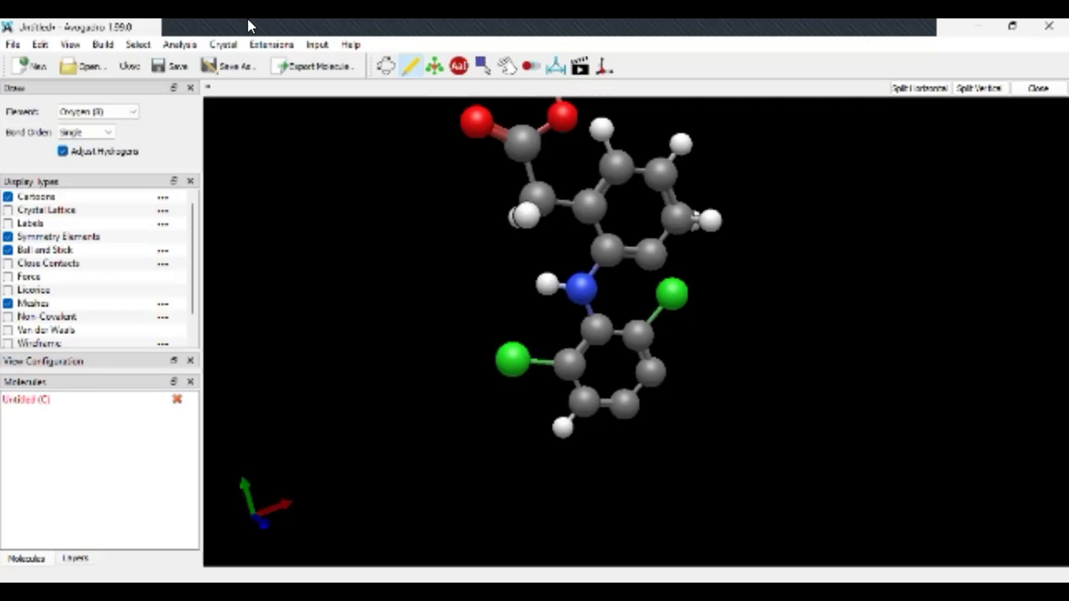
Calculate the energy of the hand-drawn molecule and dismiss the result.
left_click(264, 44)
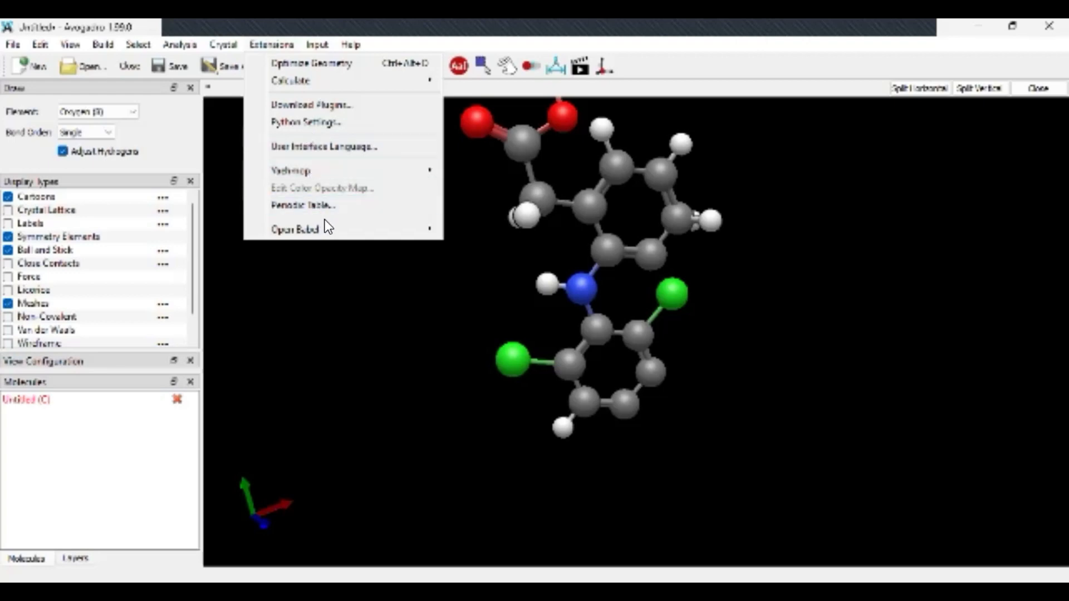
mouse_move(328, 229)
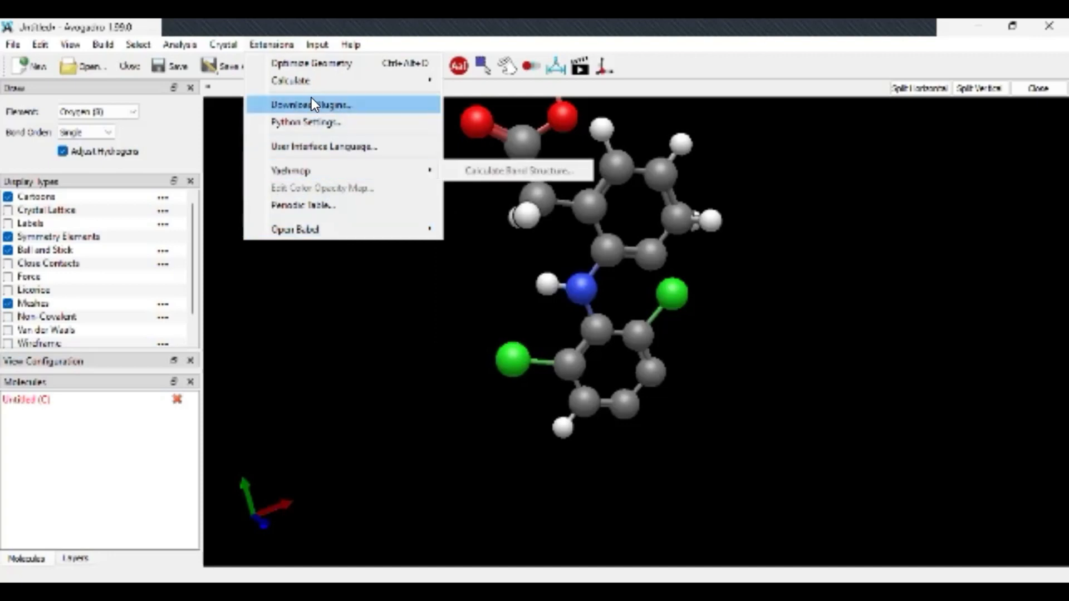
mouse_move(314, 78)
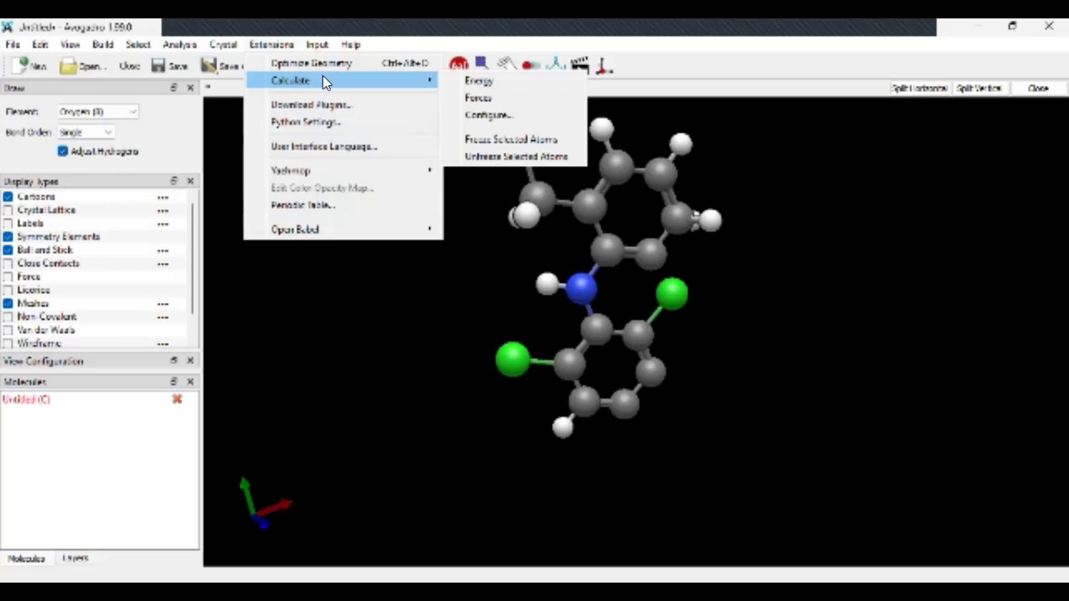
left_click(455, 78)
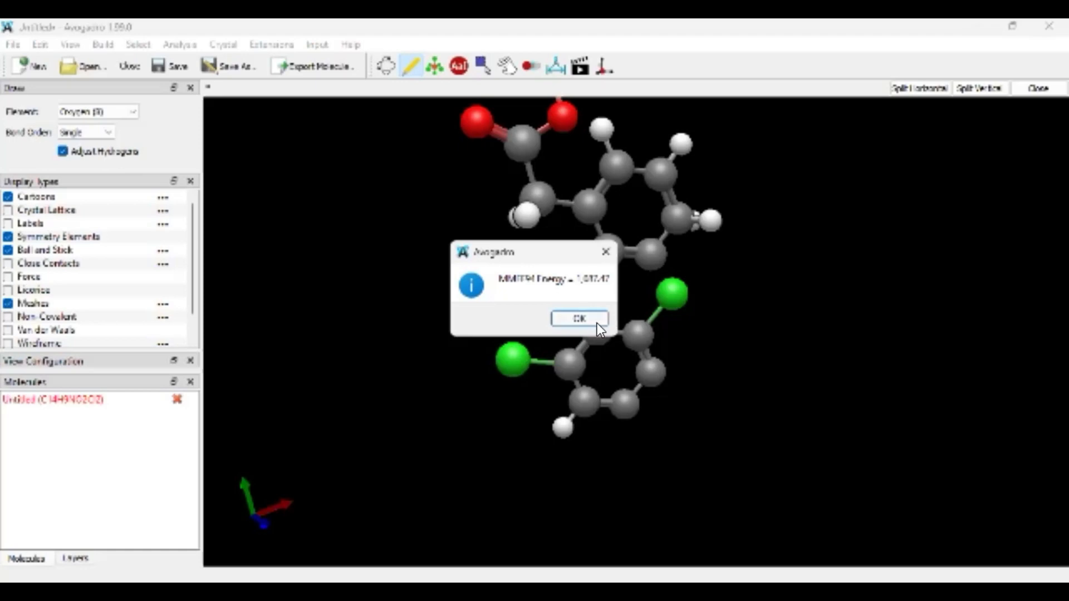
left_click(579, 319)
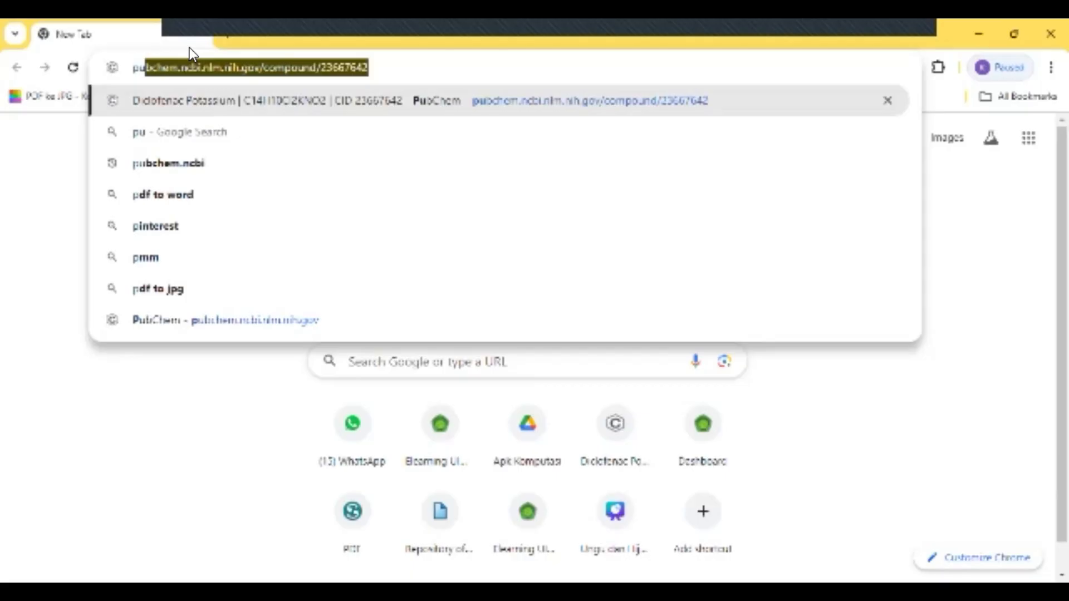
Open PubChem's Diclofenac Potassium page in the browser and save the parent compound's 3D conformer in SDF format.
left_click(266, 103)
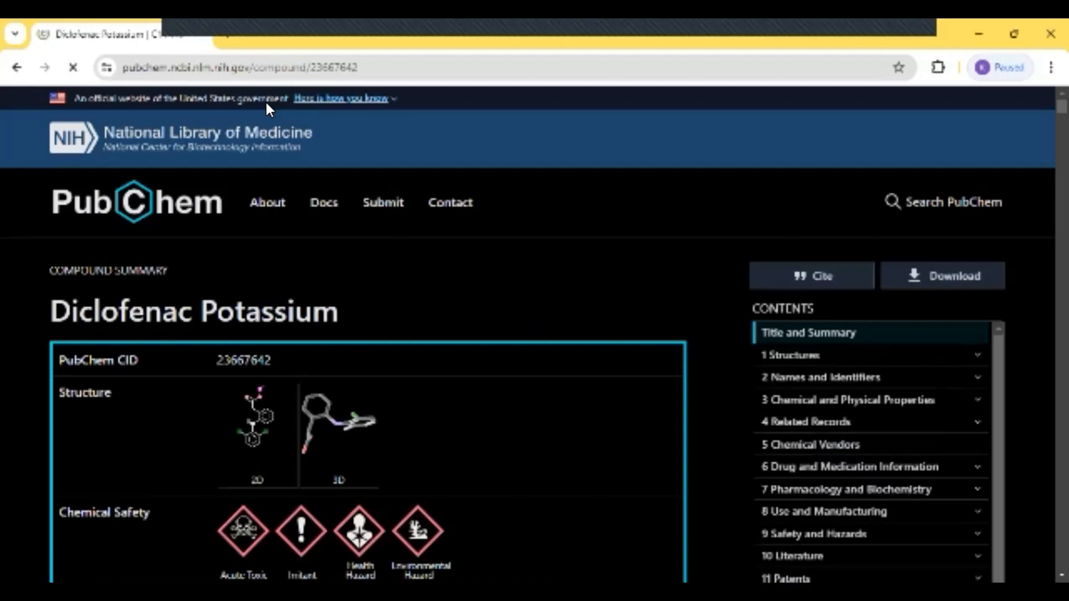
scroll(598, 219, "down", 2)
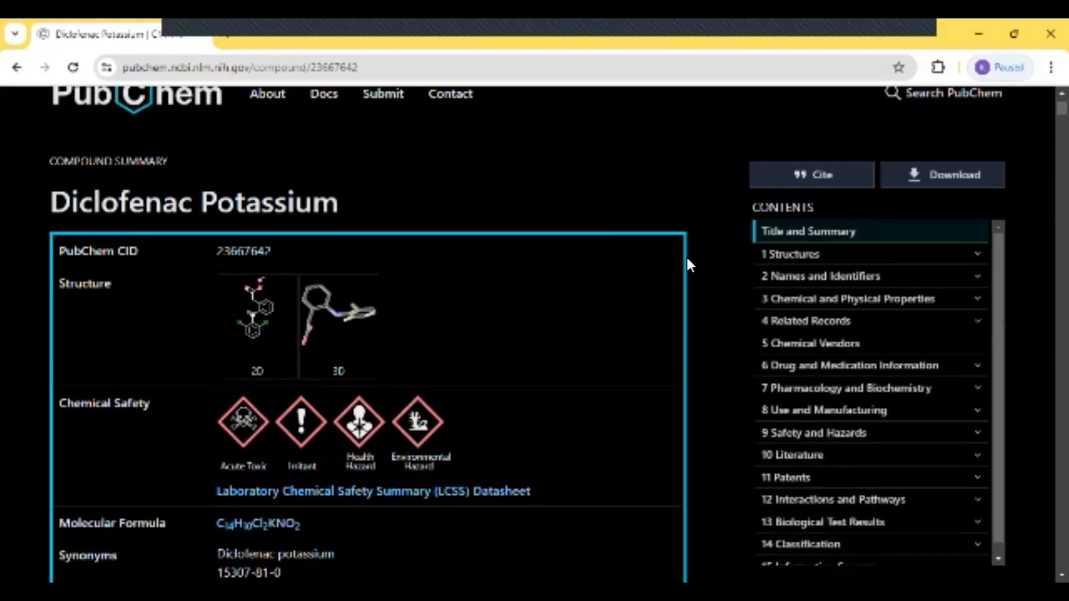
scroll(684, 282, "up", 2)
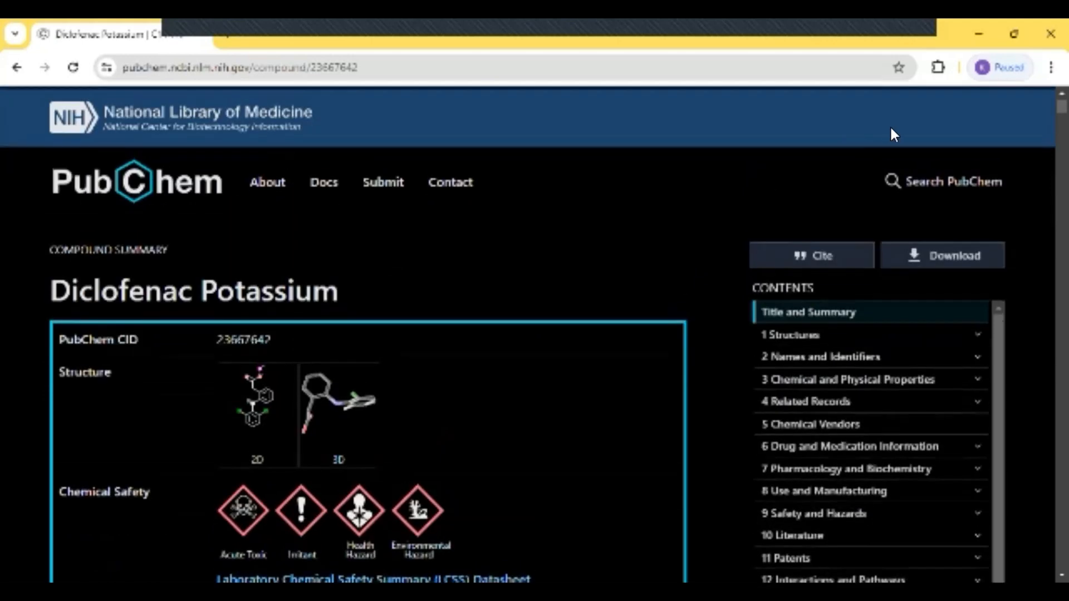
left_click(941, 259)
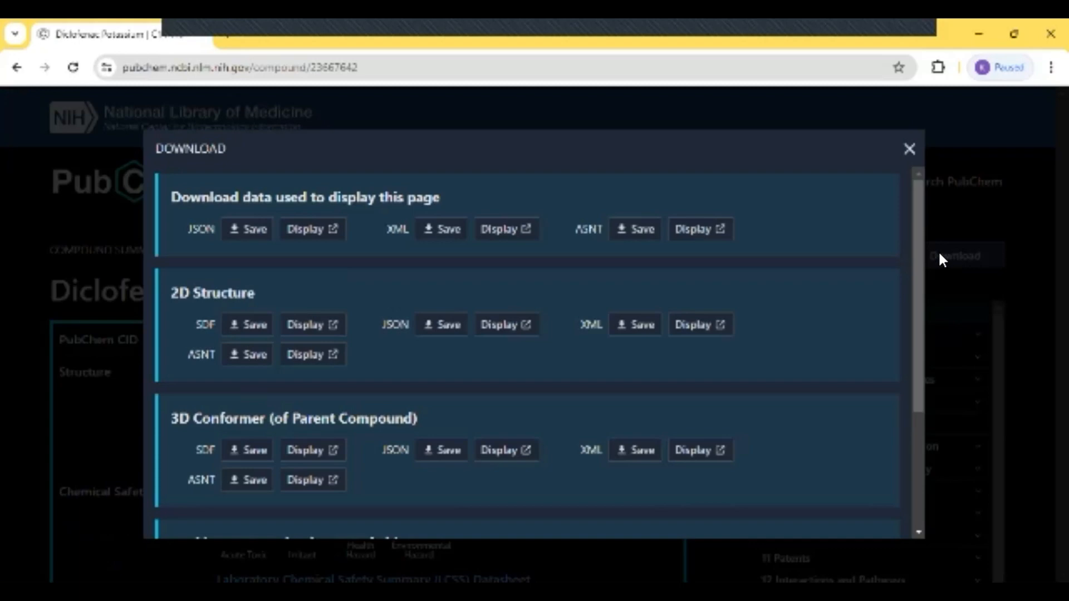
scroll(654, 285, "down", 1)
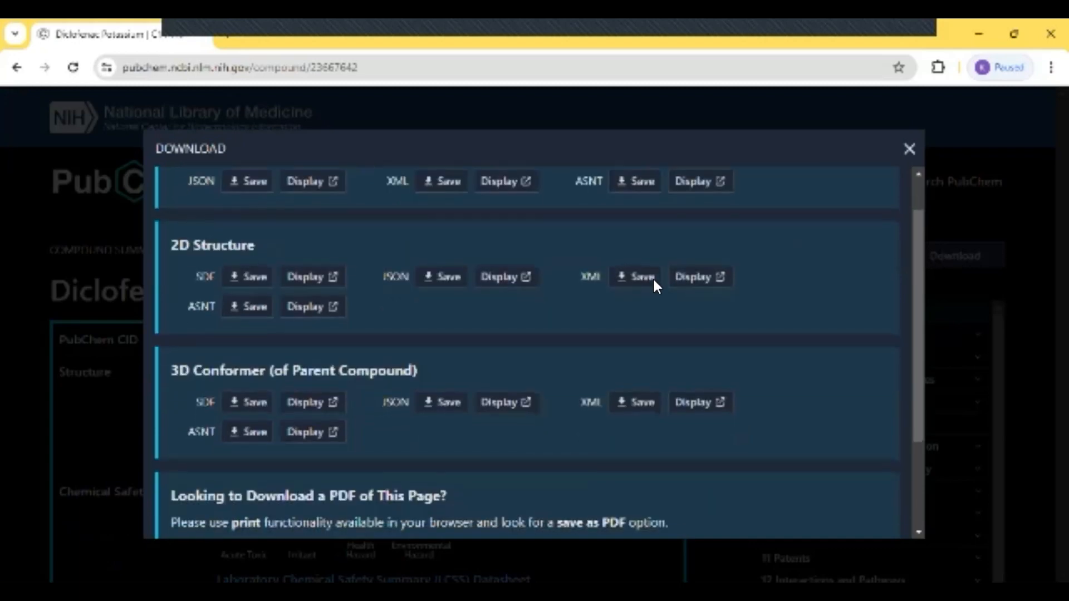
left_click(255, 402)
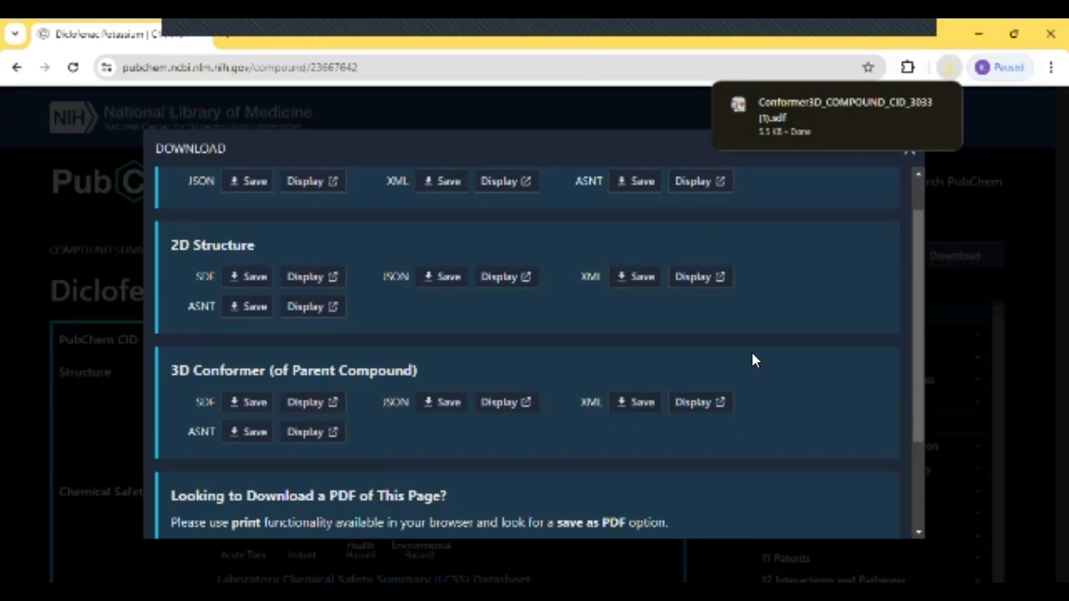
Switch back to Avogadro and open Conformer3D_COMPOUND_CID_3033 (1) from Downloads, discarding the unsaved changes to the drawn molecule.
key("alt+Tab")
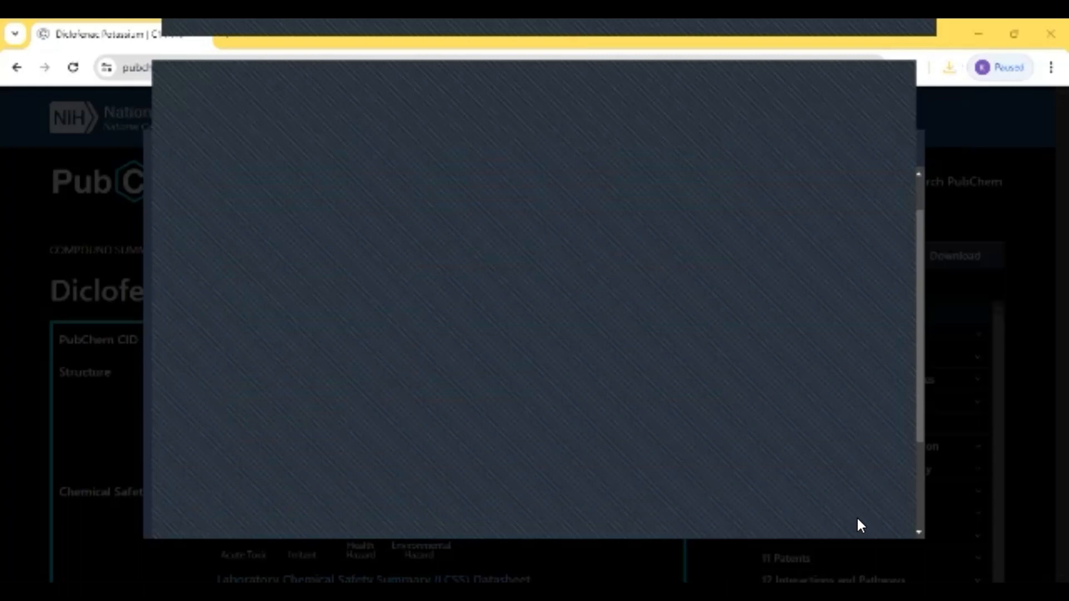
left_click(858, 519)
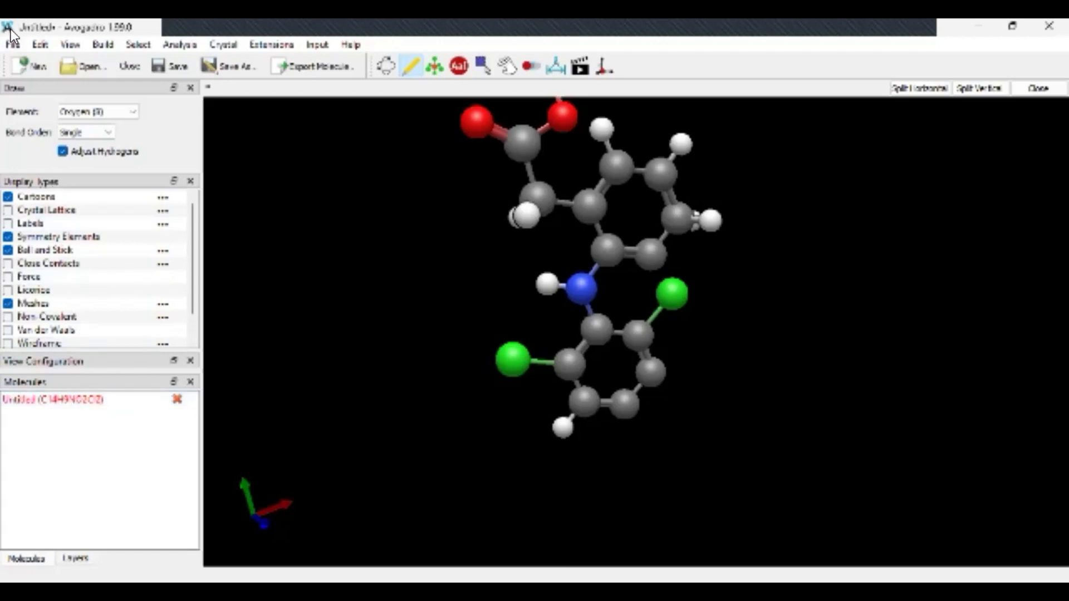
left_click(12, 45)
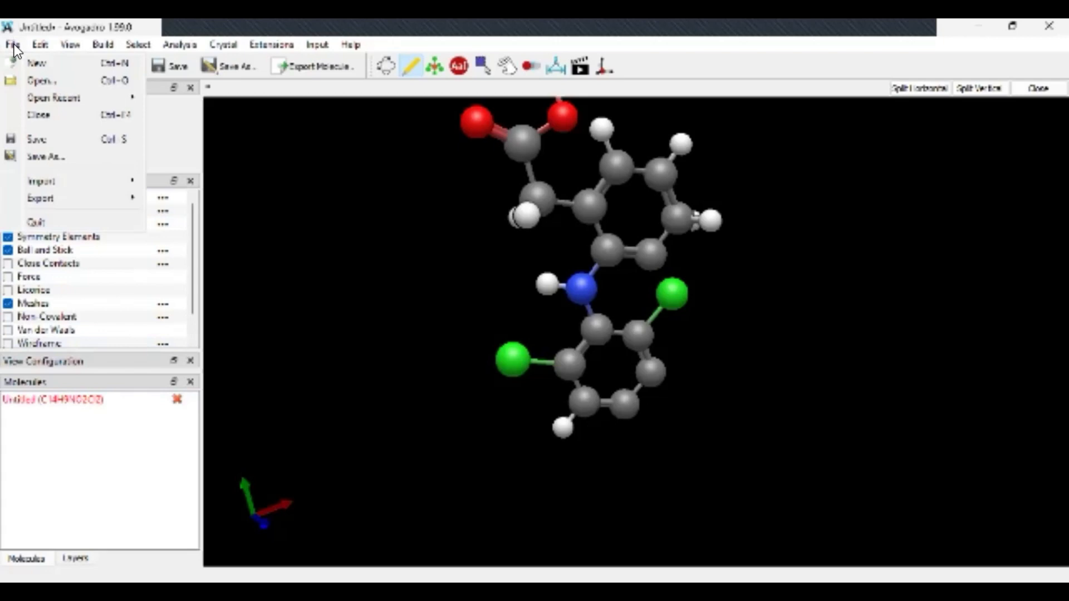
left_click(42, 82)
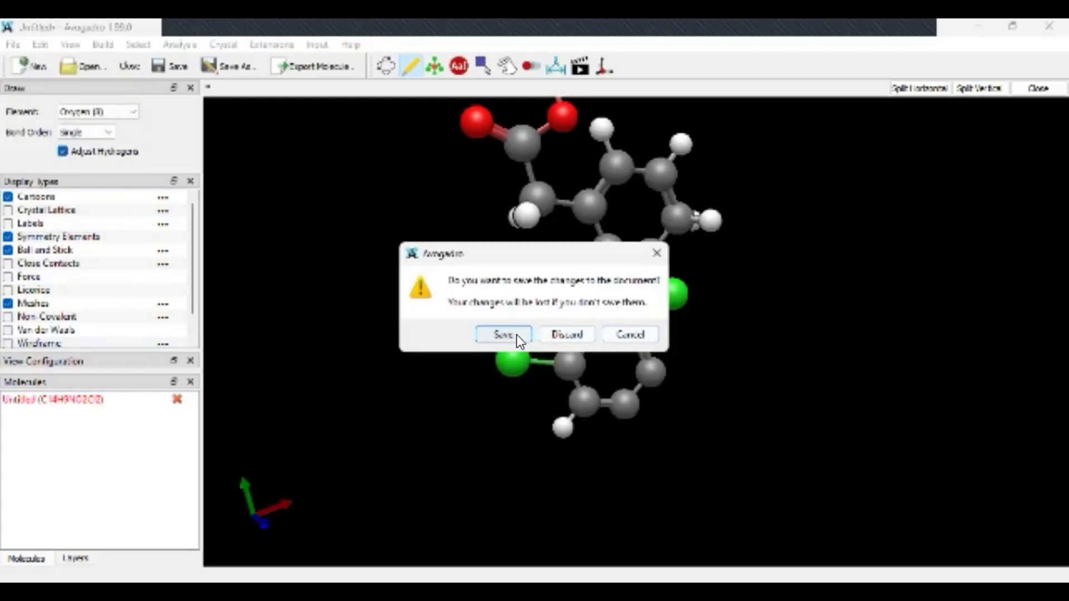
left_click(550, 332)
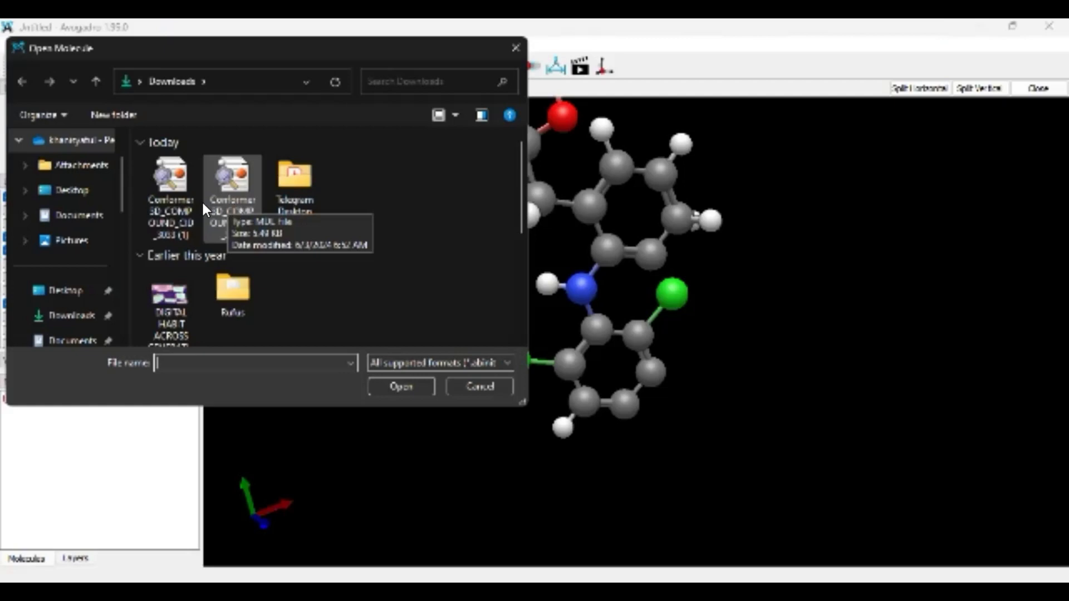
left_click(190, 223)
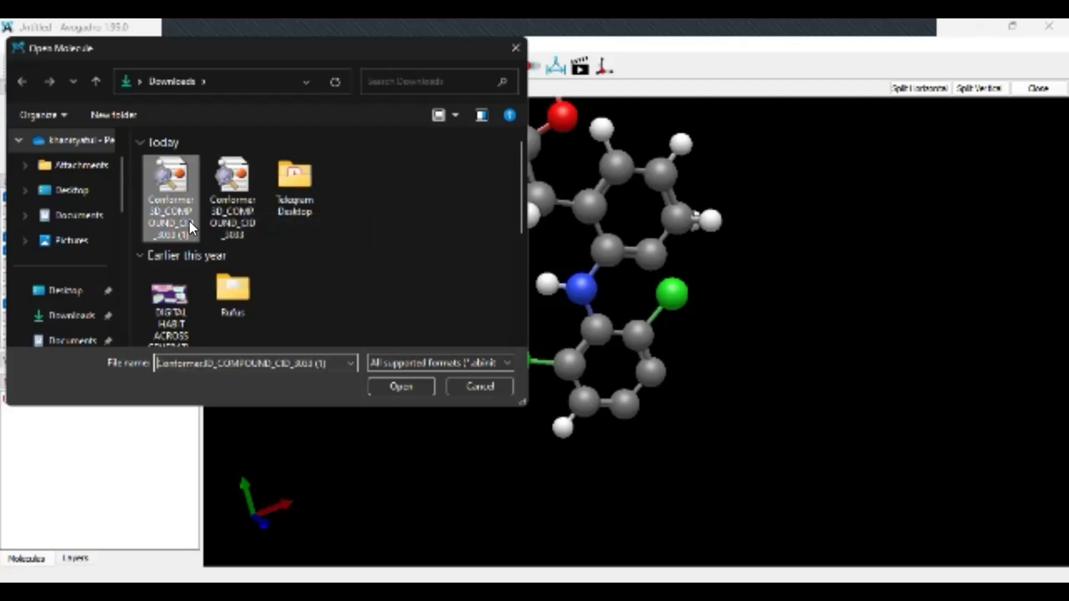
left_click(390, 382)
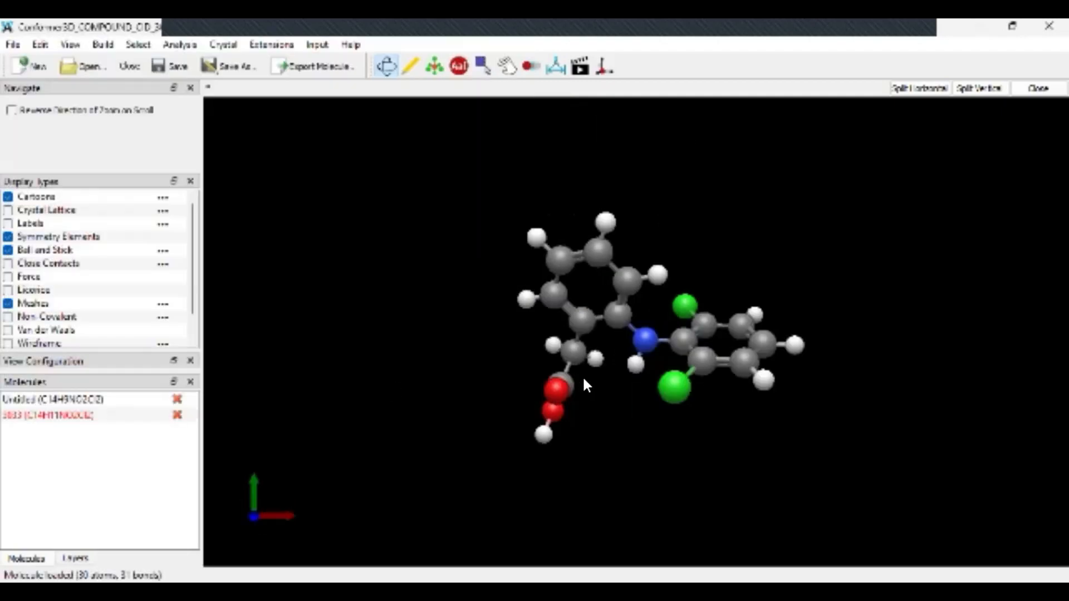
Calculate the energy of the loaded PubChem conformer and dismiss the result.
scroll(585, 384, "up", 2)
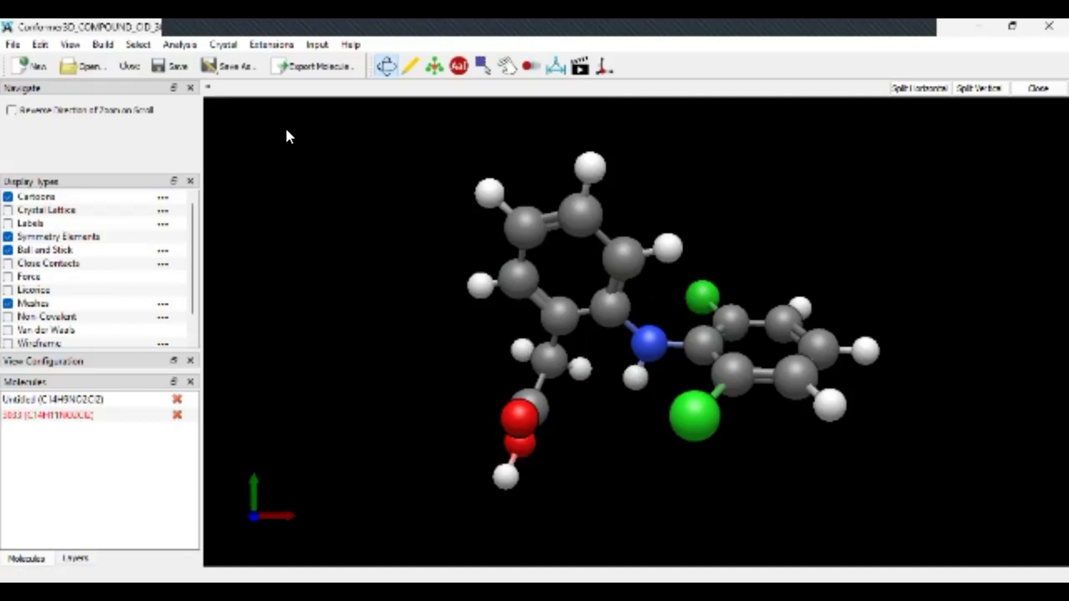
left_click(258, 42)
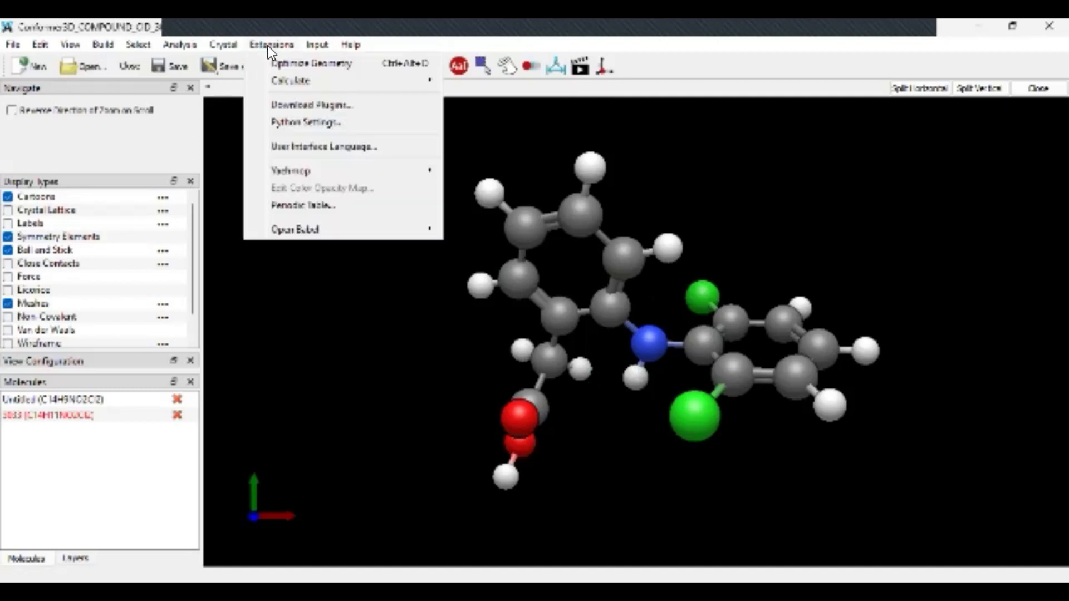
mouse_move(301, 81)
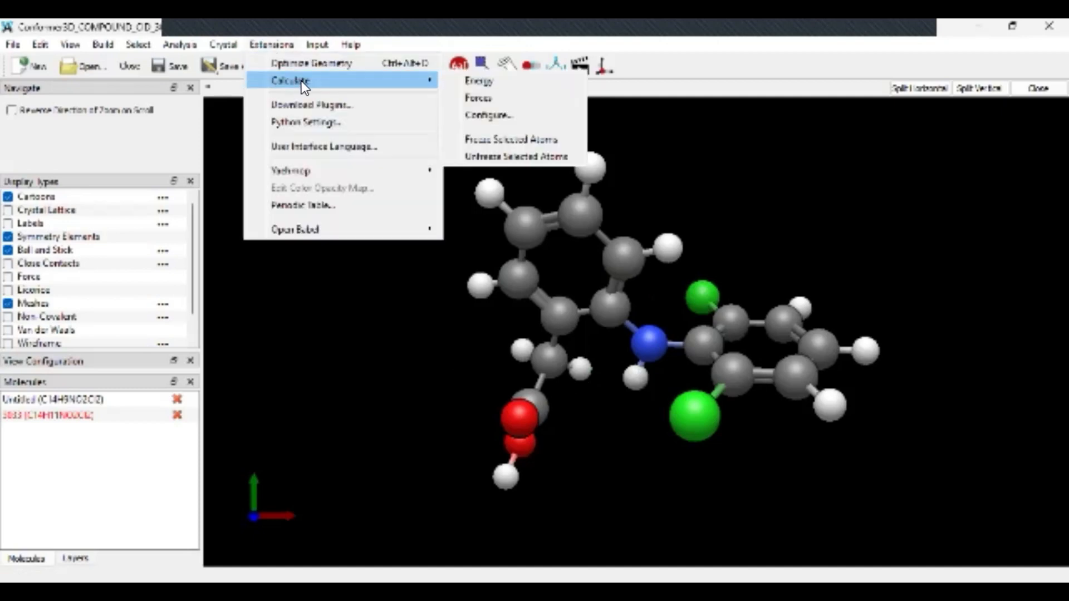
left_click(467, 82)
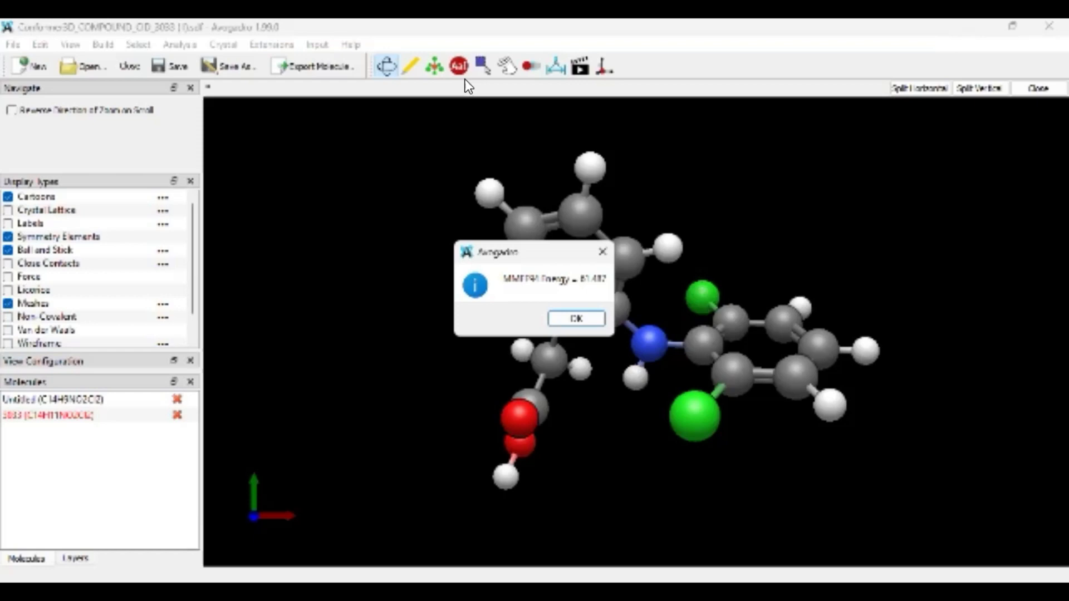
left_click(574, 320)
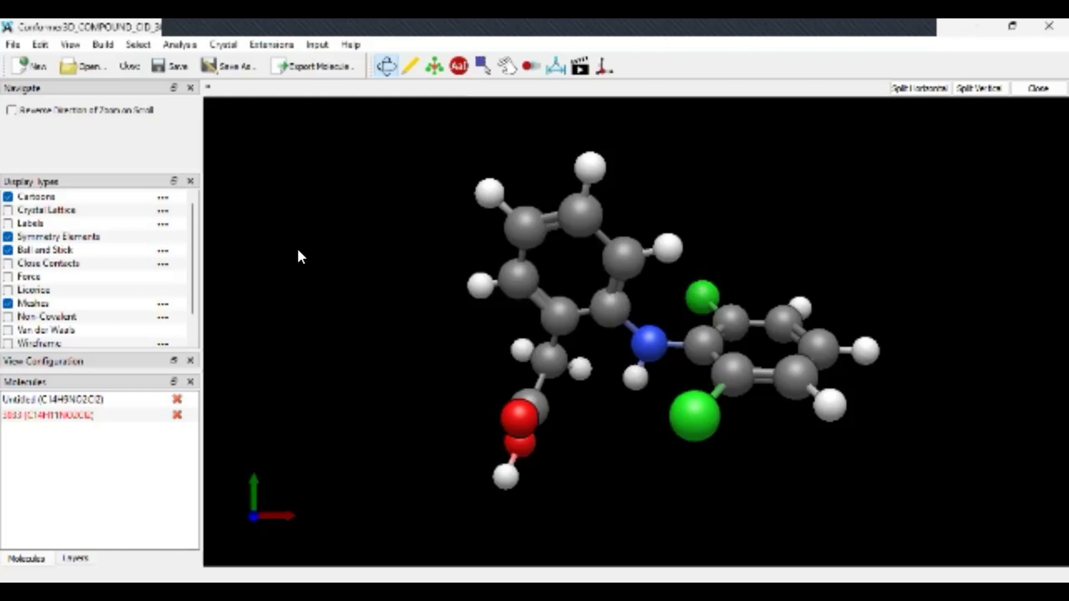
Create a Van der Waals surface coloured by electrostatic potential (EEM) on the PubChem conformer and view it from several angles.
left_click(178, 47)
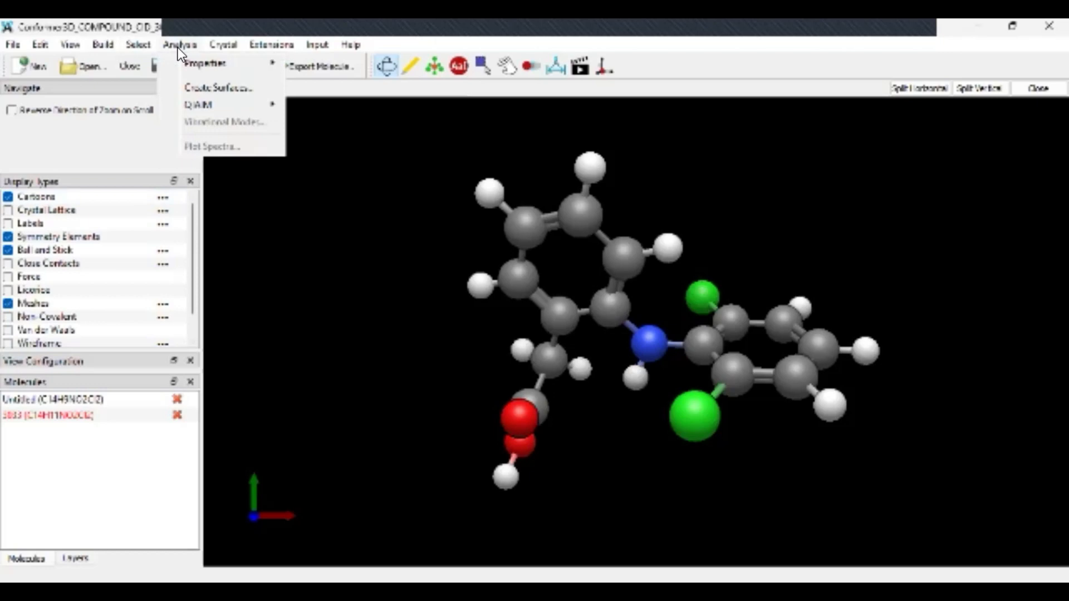
left_click(199, 87)
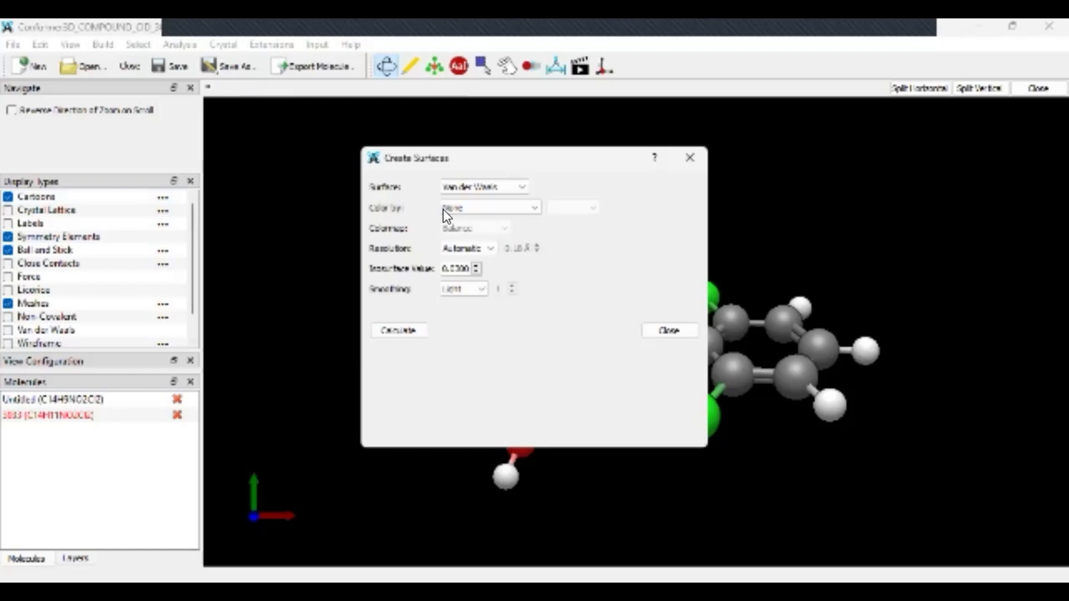
left_click(512, 212)
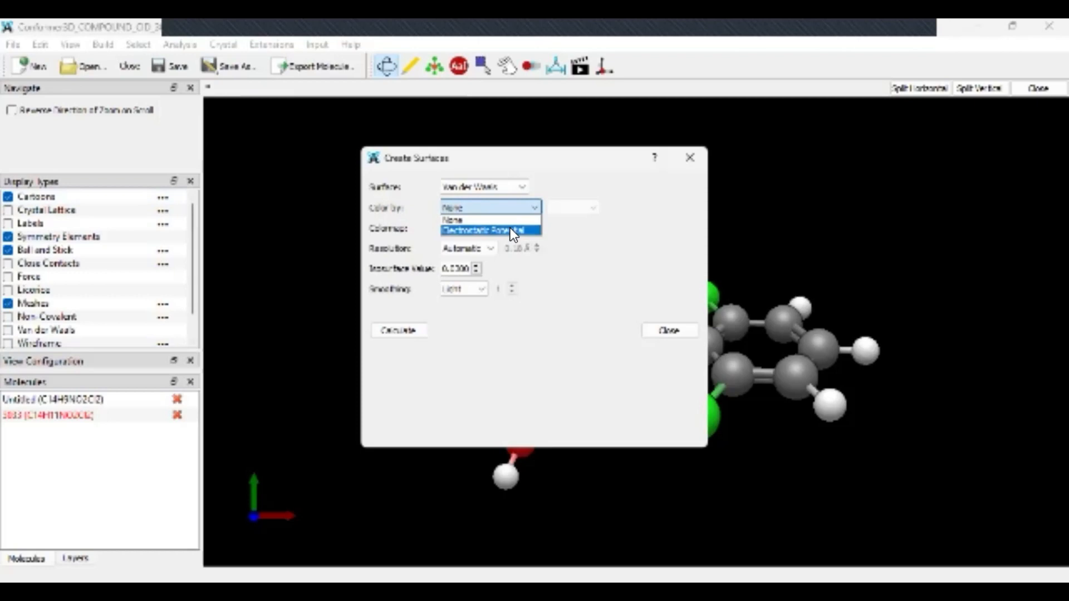
left_click(510, 230)
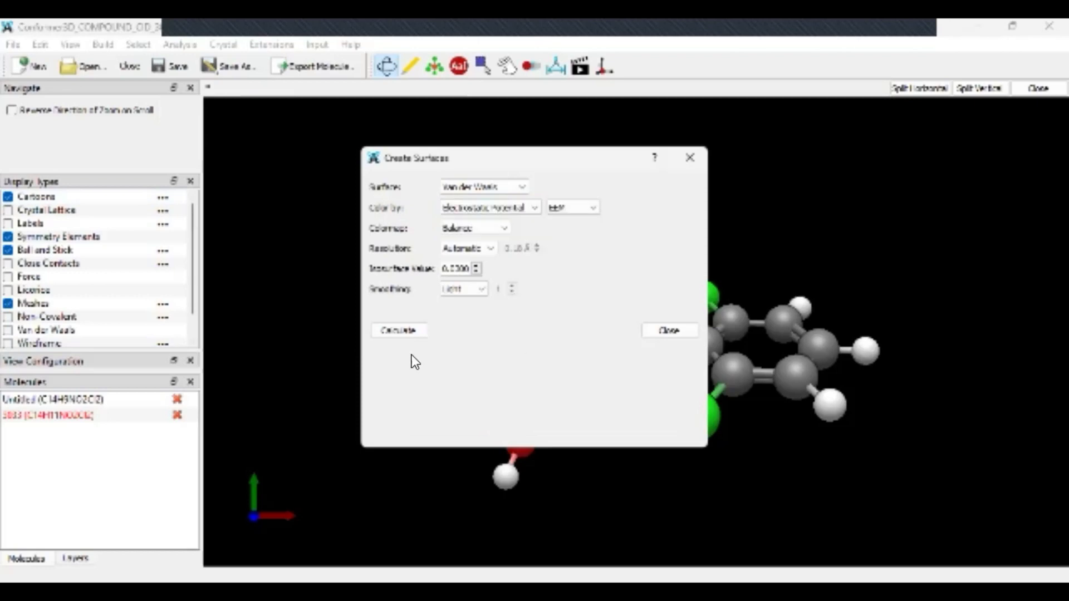
left_click(393, 332)
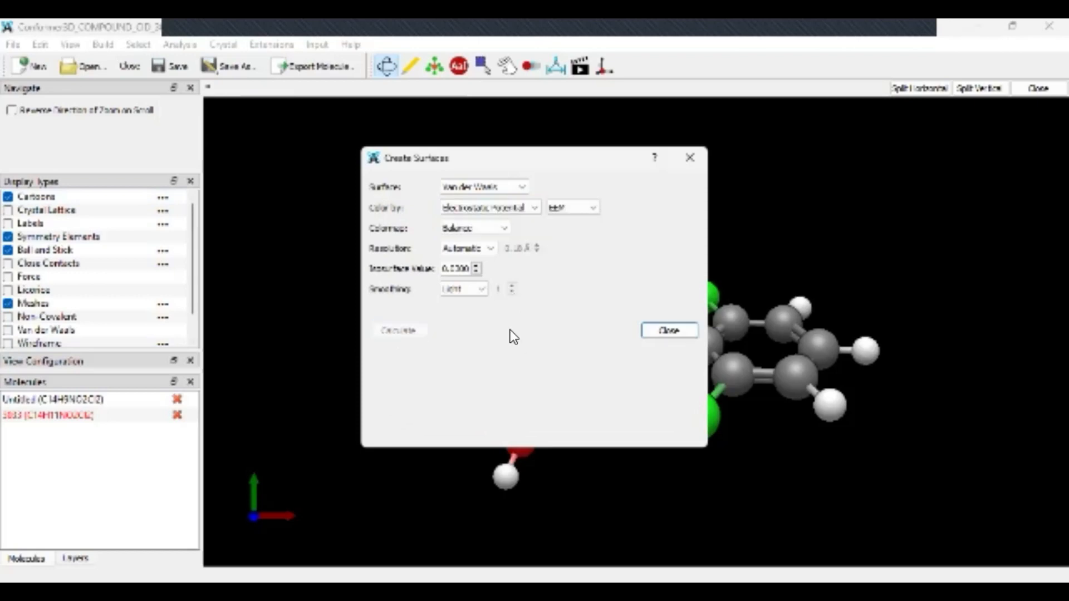
left_click(669, 332)
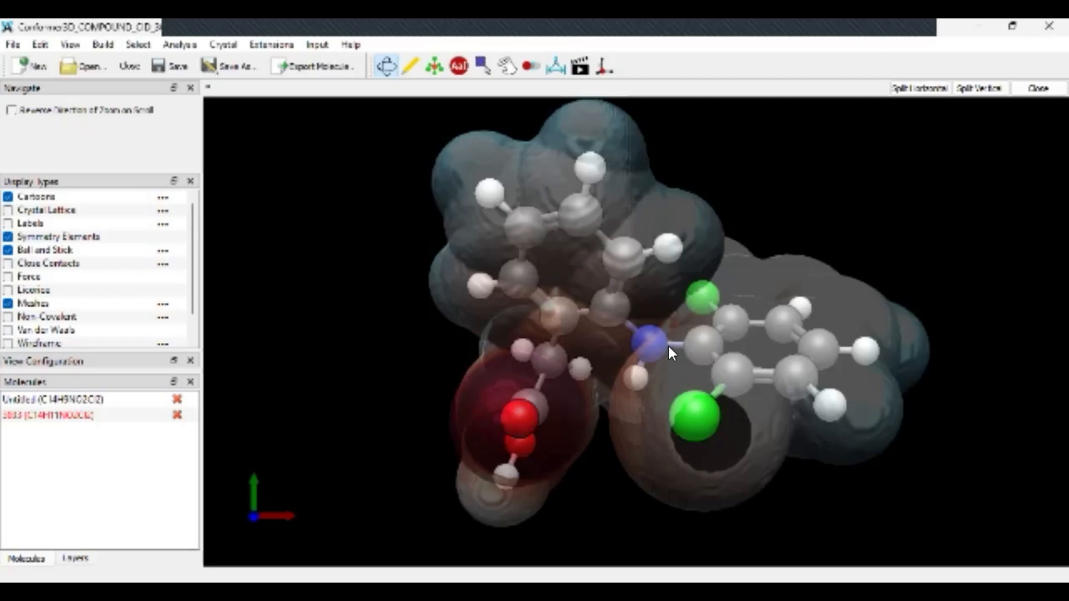
left_click_drag(581, 385, 551, 399)
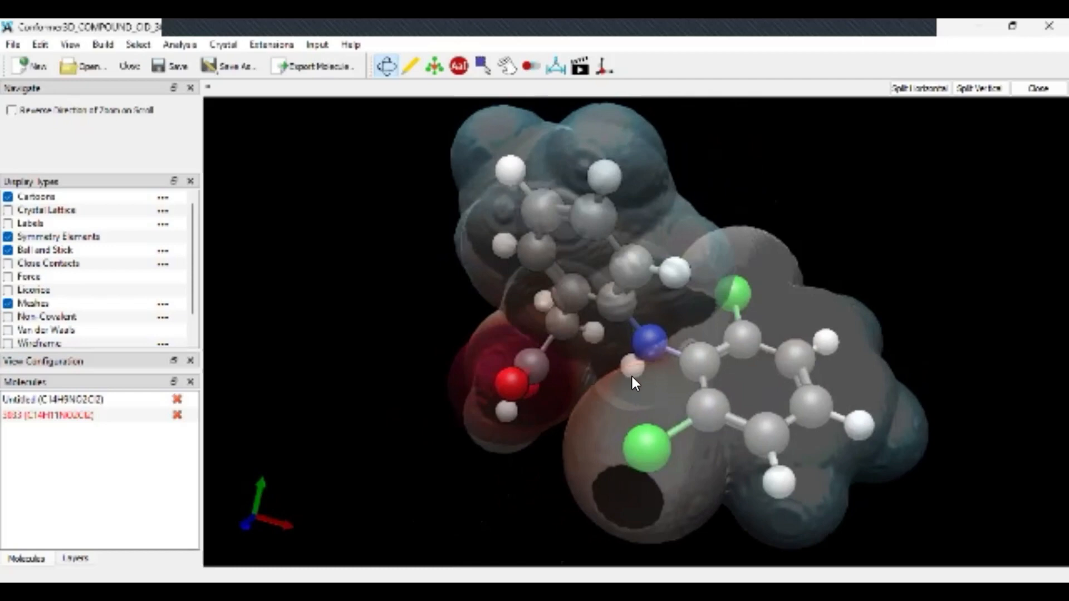
left_click_drag(536, 398, 721, 397)
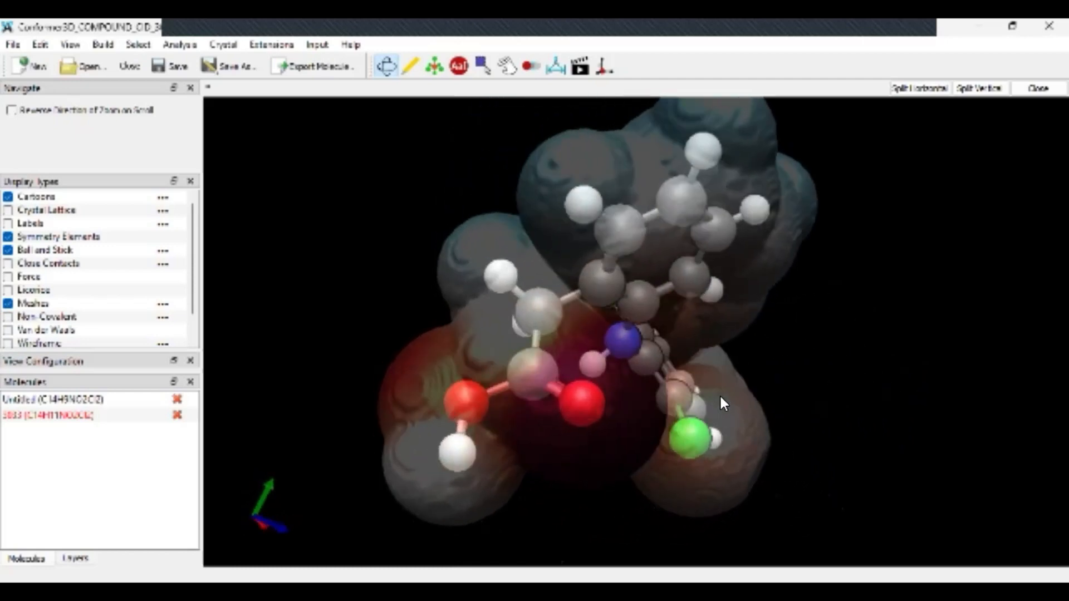
left_click_drag(665, 397, 505, 329)
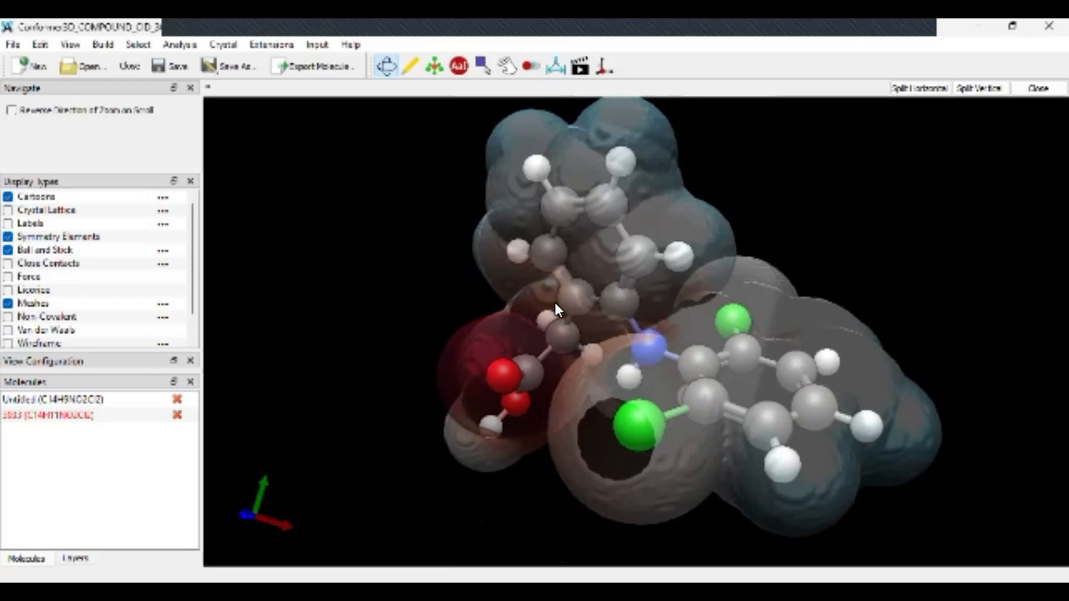
left_click_drag(437, 268, 729, 444)
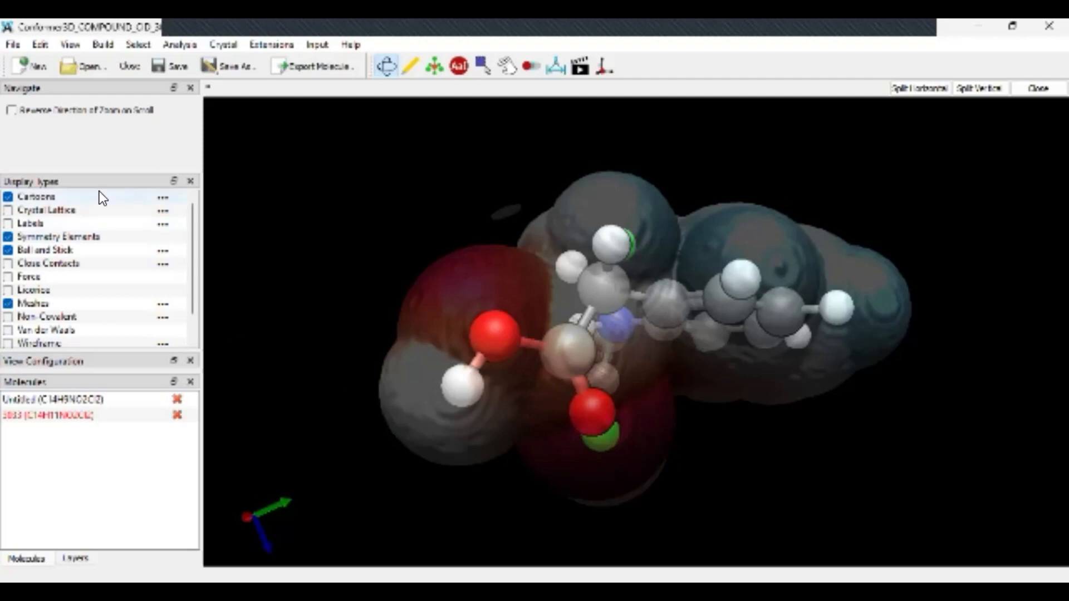
left_click(18, 46)
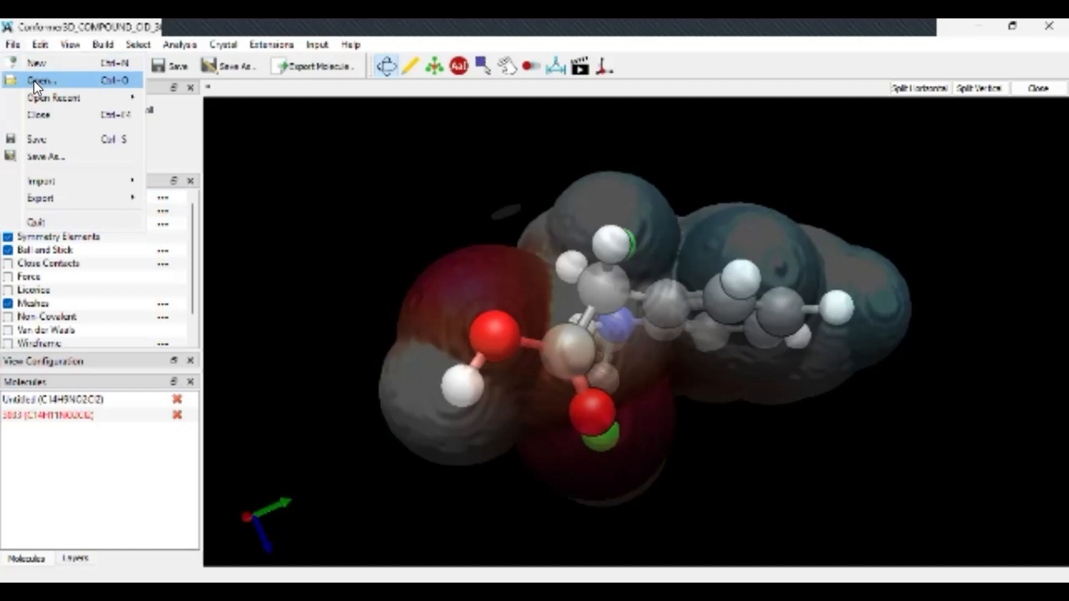
left_click(49, 153)
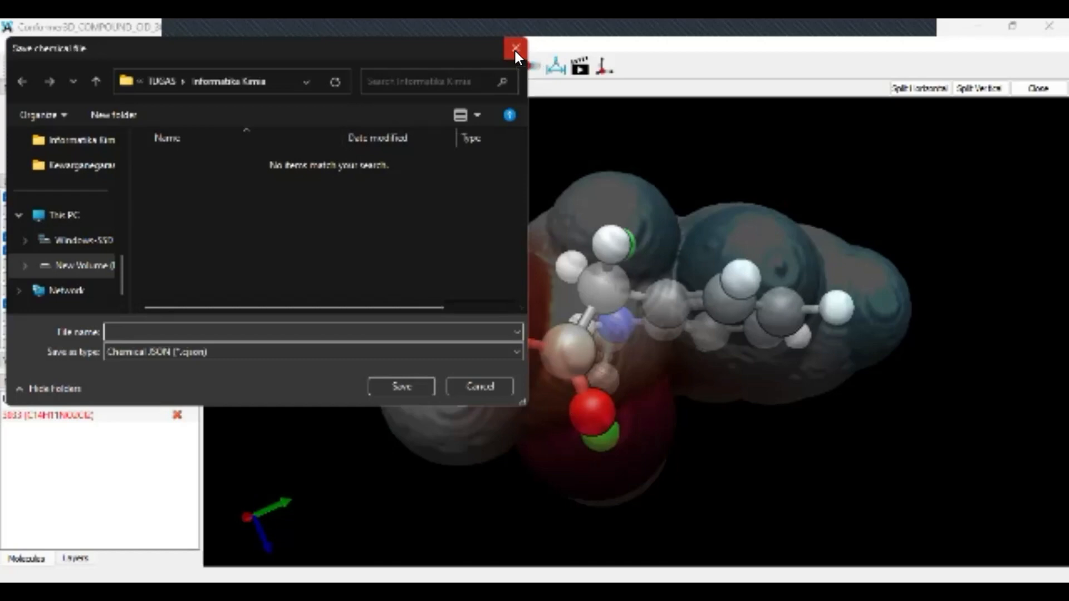
left_click(515, 50)
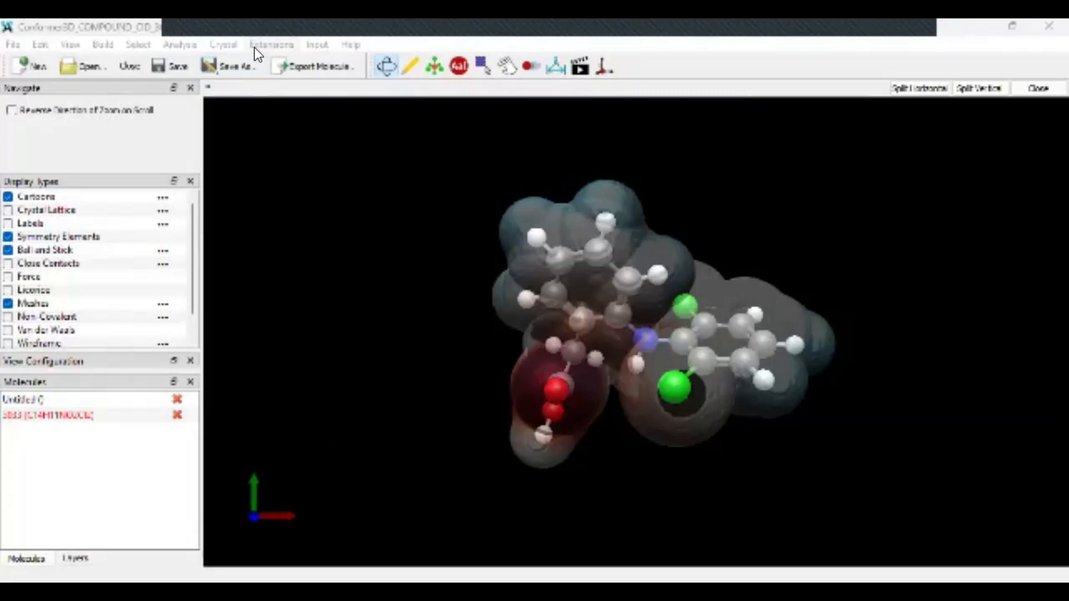
Start exporting the molecule and set the export file type to MDL (*.sdf).
left_click(295, 68)
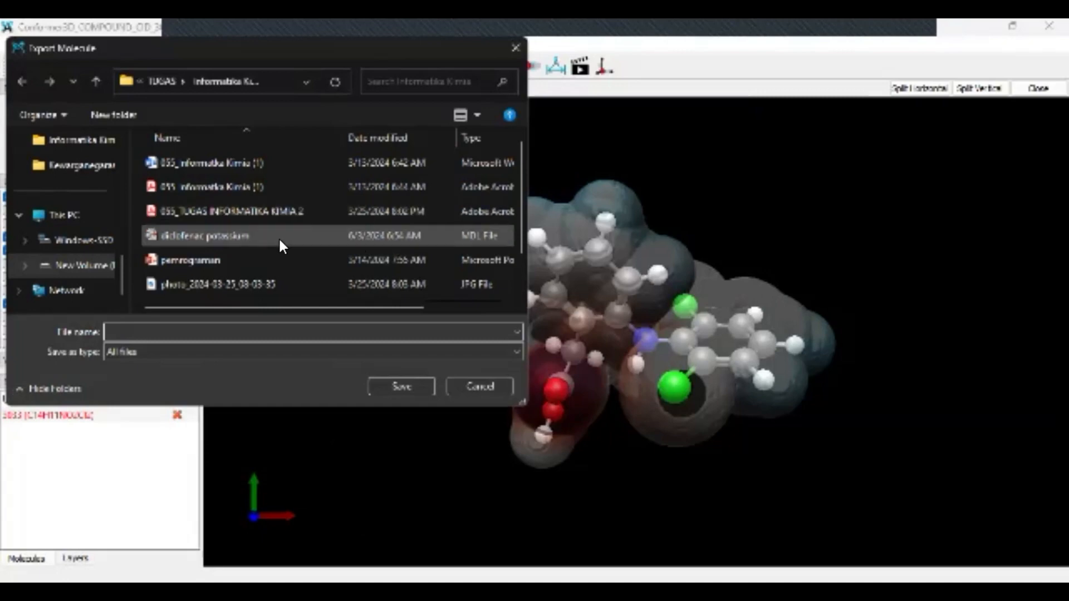
scroll(281, 207, "down", 1)
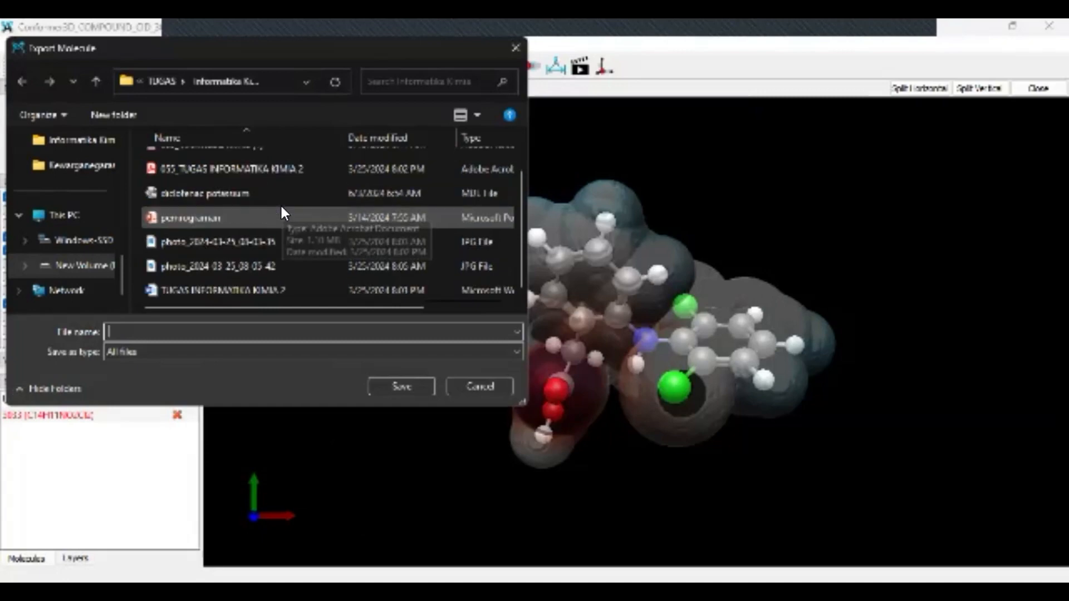
left_click(266, 351)
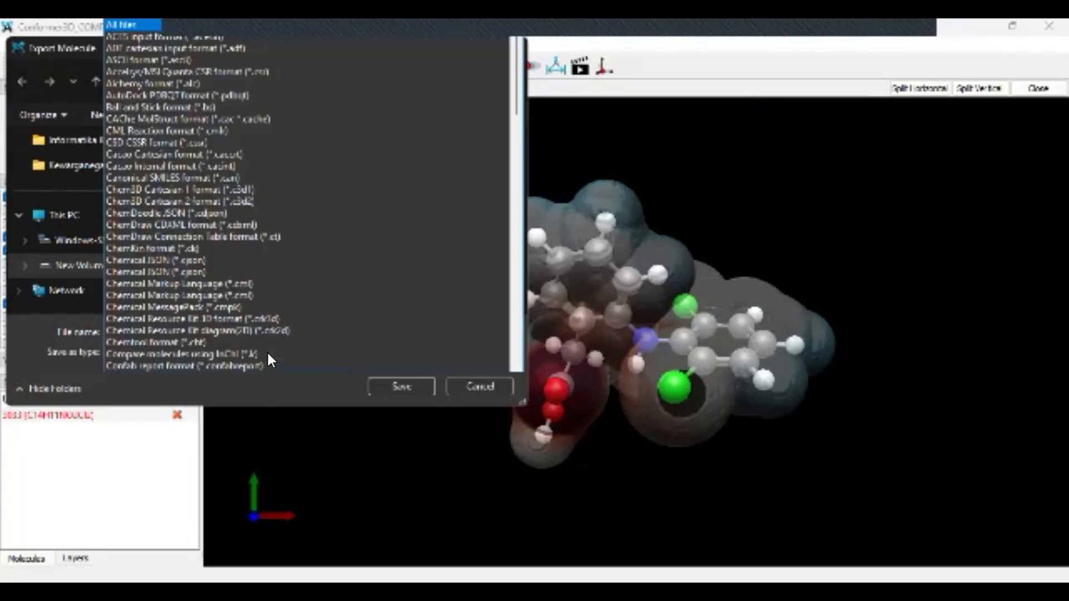
scroll(265, 276, "down", 7)
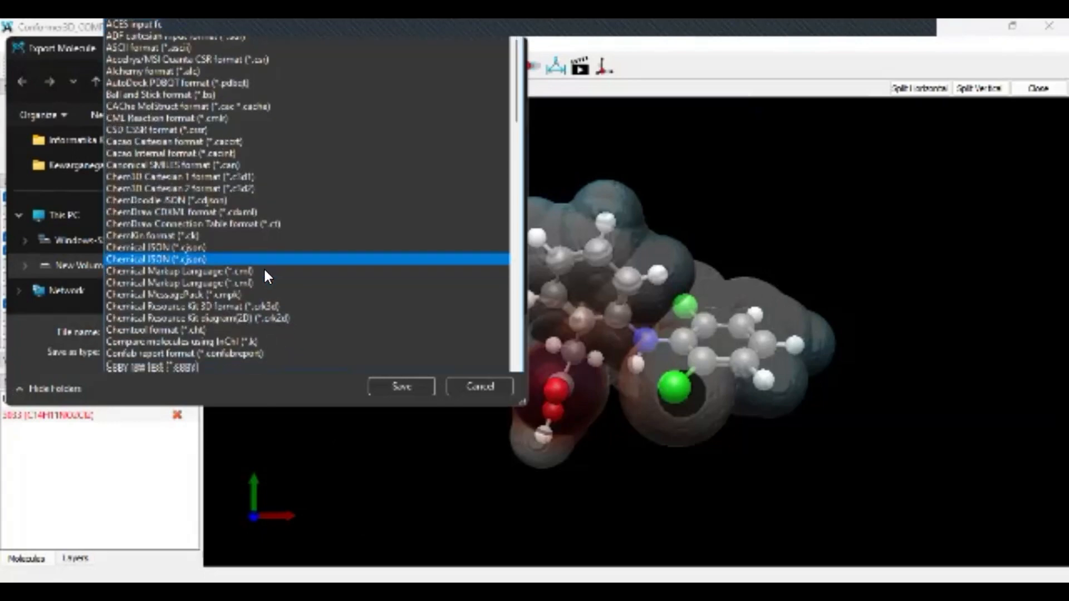
scroll(264, 267, "down", 7)
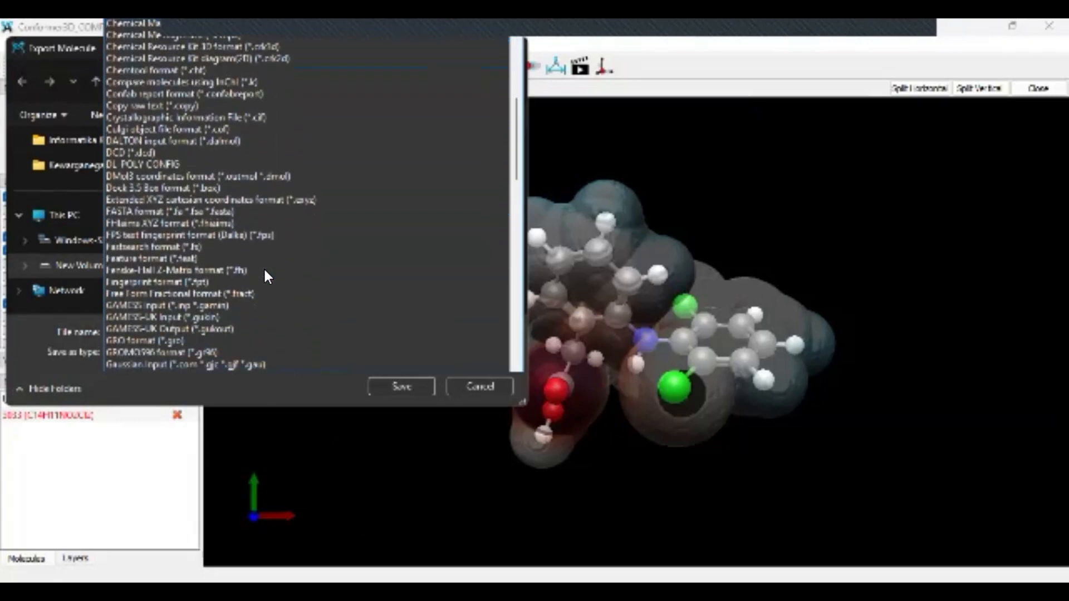
scroll(264, 274, "down", 1)
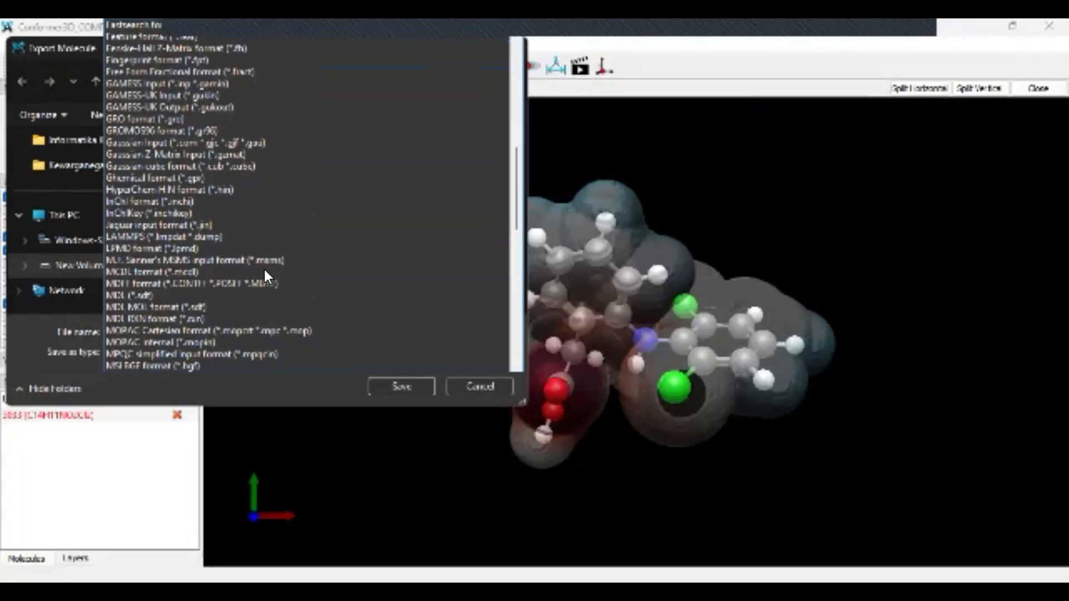
left_click(235, 296)
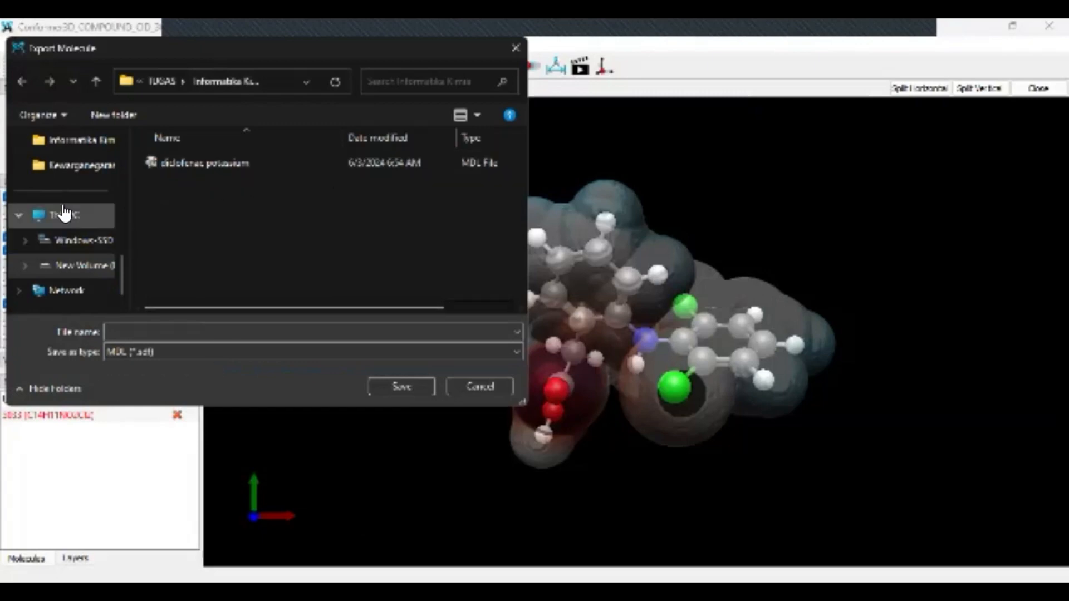
scroll(63, 211, "up", 4)
scroll(62, 210, "down", 2)
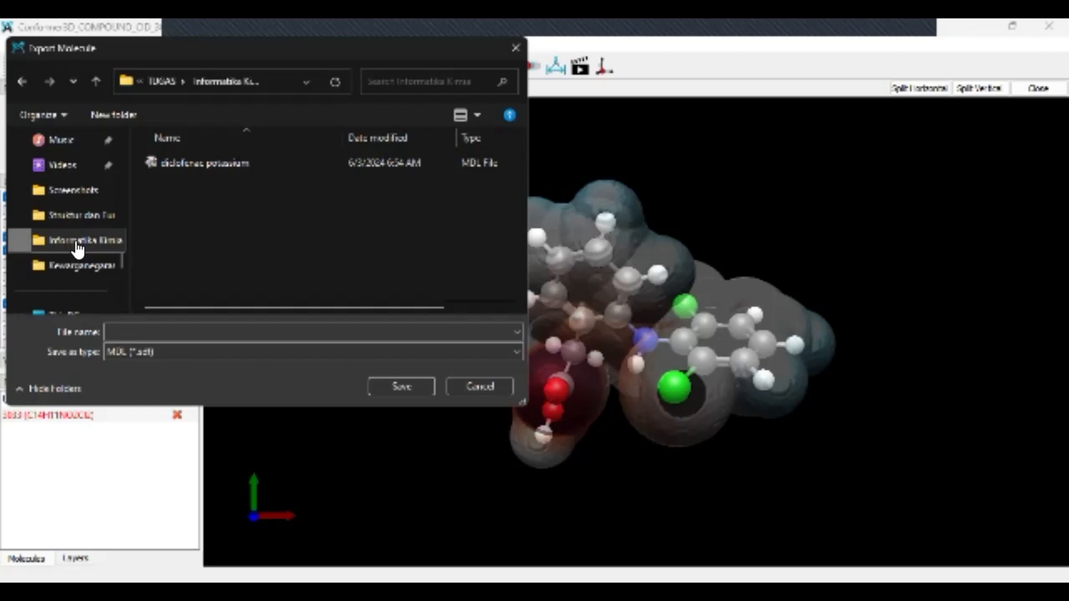
Name the export DICLOFENAC POTASSIUM 2 and save it in the Informatika Kimia folder.
left_click(188, 331)
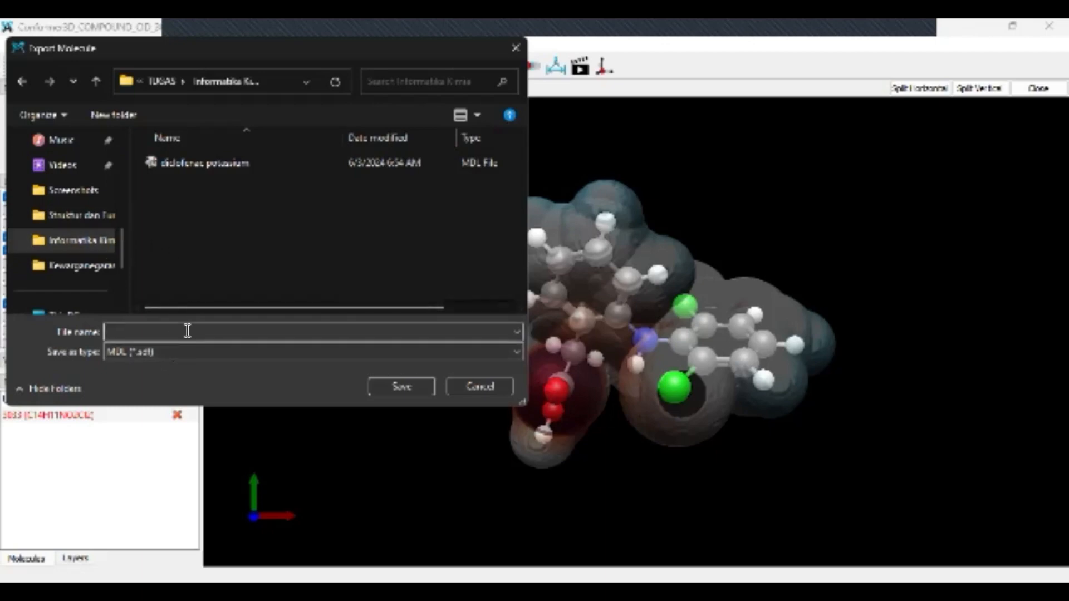
type("DICLOFENAC")
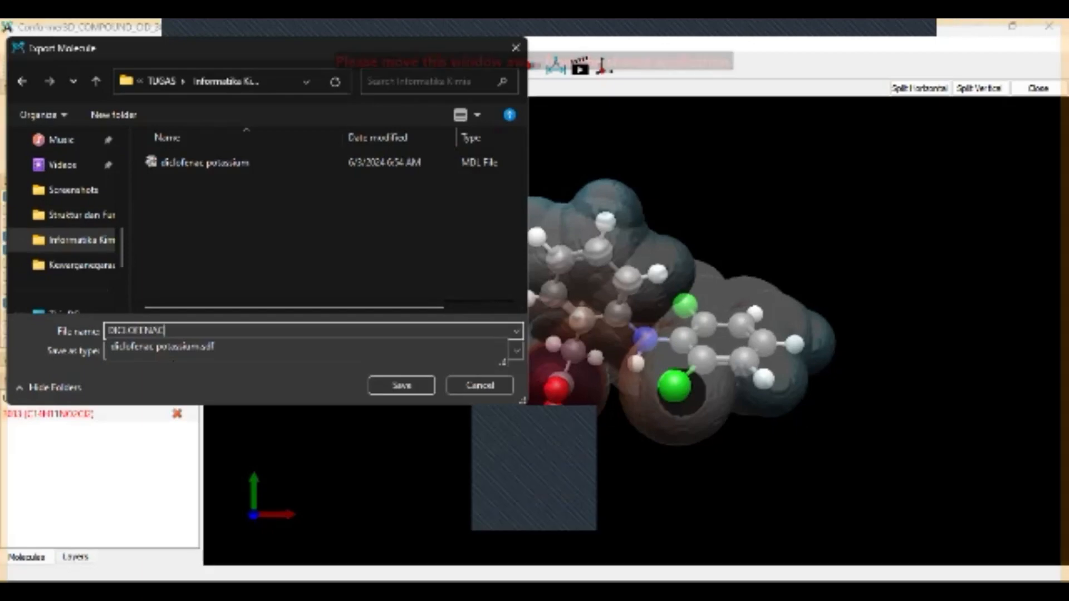
type(" P")
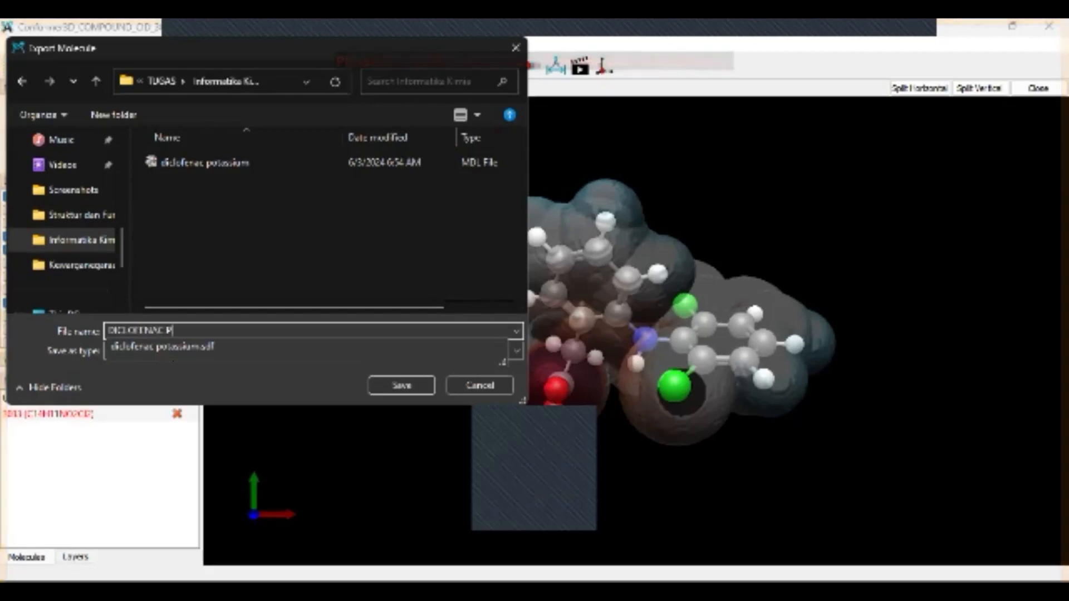
type("OTASSO")
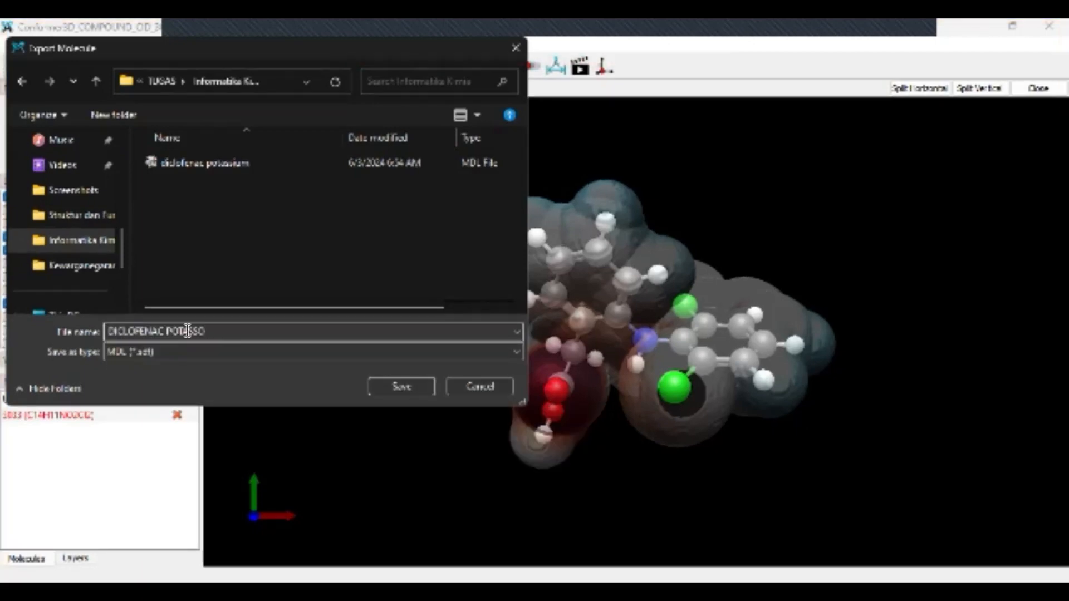
key("BackSpace")
type("IUM")
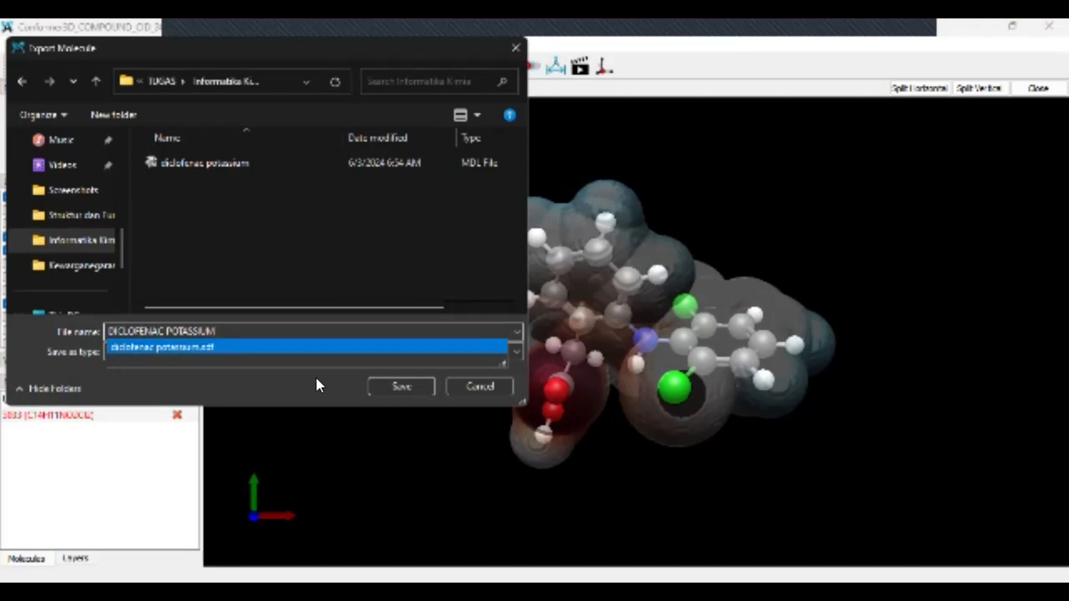
type(" 2")
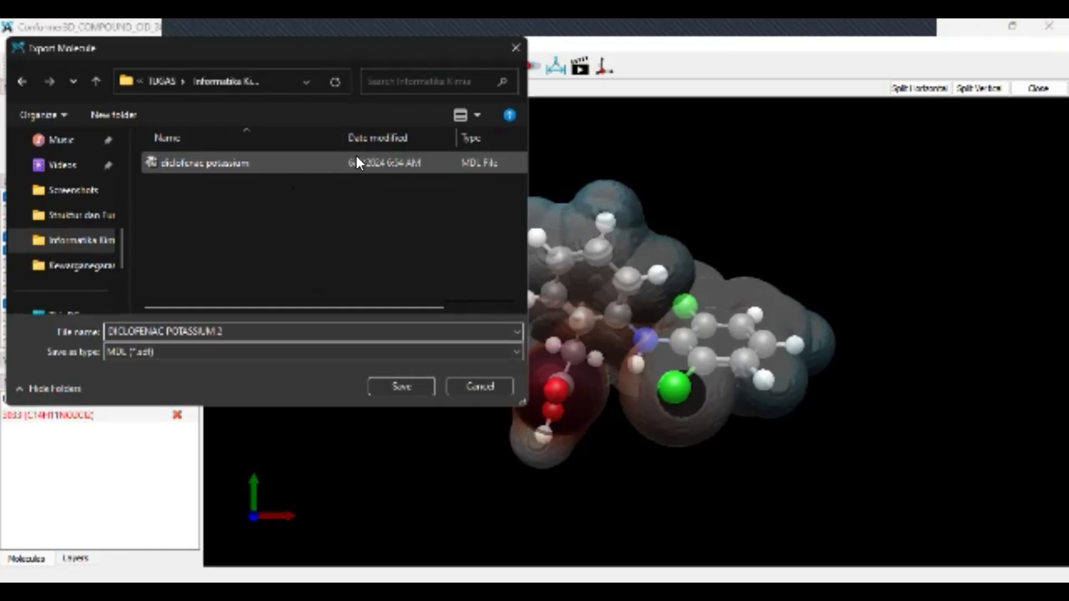
left_click(393, 385)
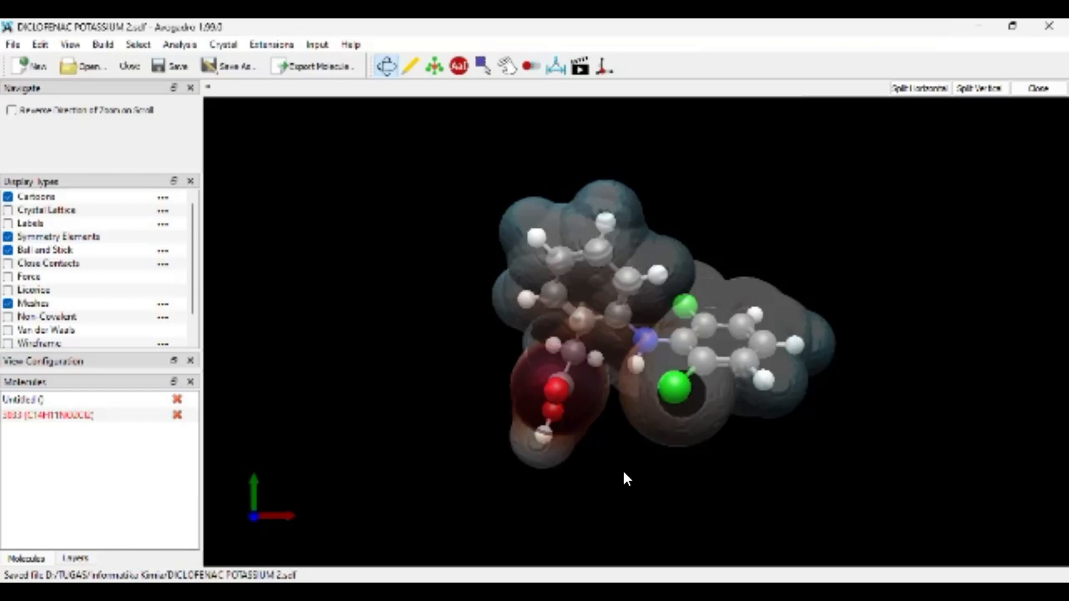
Switch to PubChem's Diclofenac Potassium page in the browser and select the whole Canonical SMILES string in section 2.1.4.
mouse_move(518, 28)
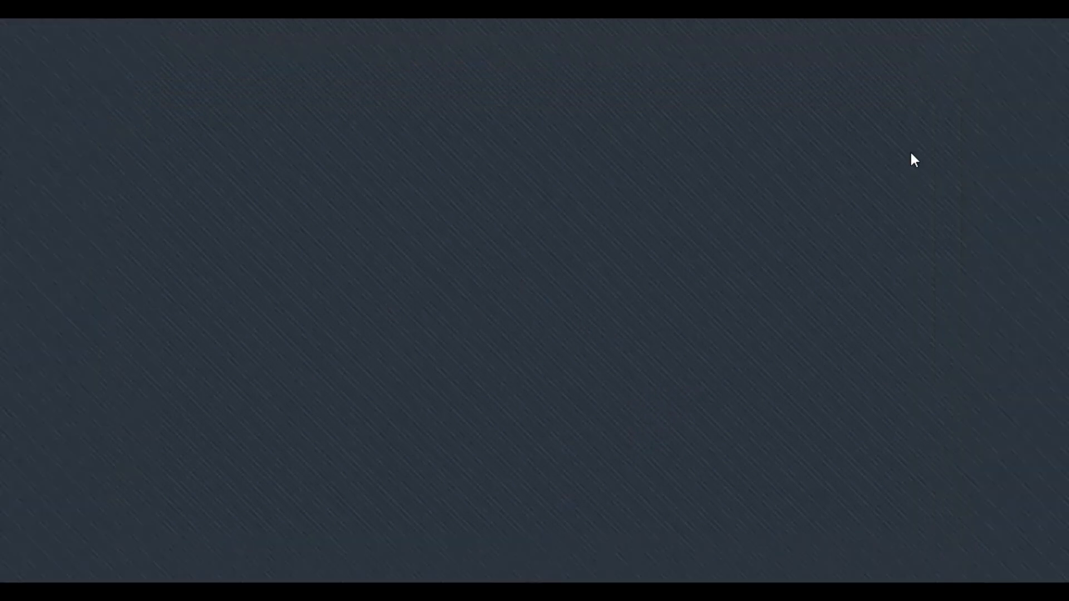
scroll(582, 324, "down", 15)
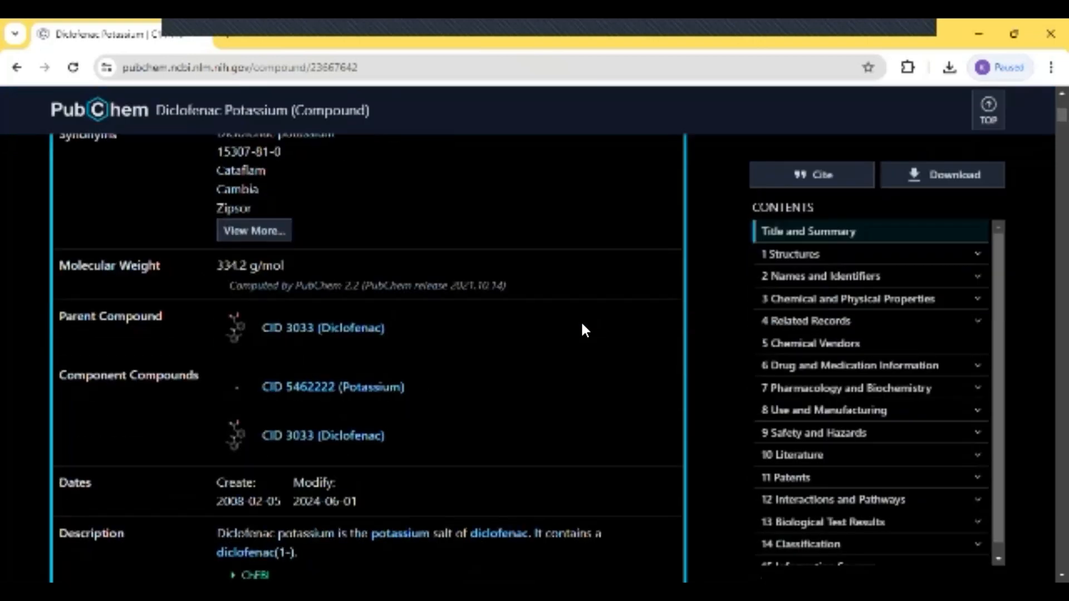
scroll(581, 325, "down", 7)
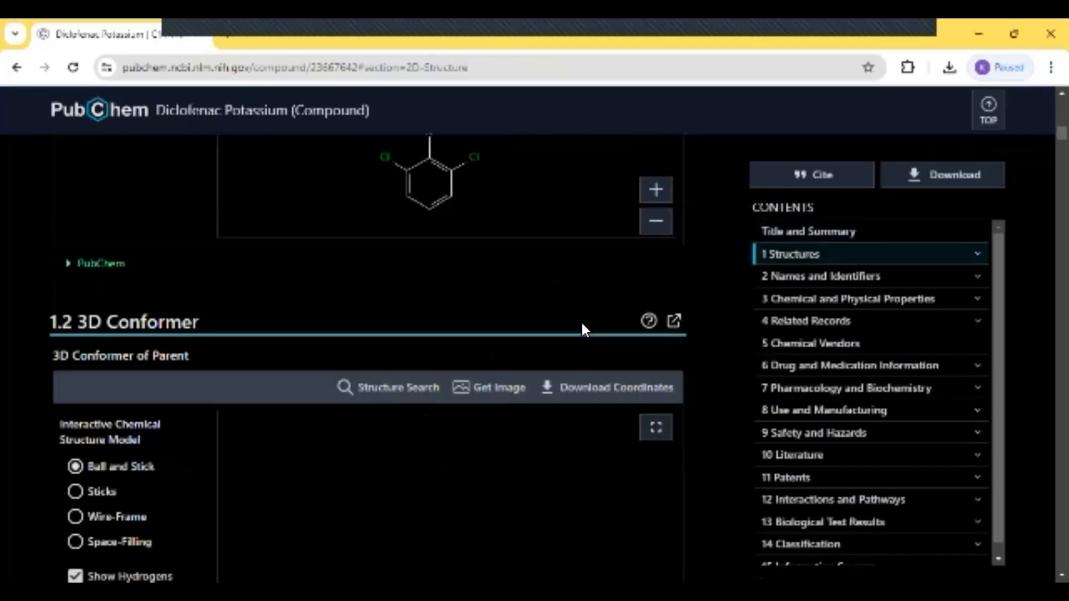
scroll(582, 326, "down", 10)
scroll(582, 324, "down", 6)
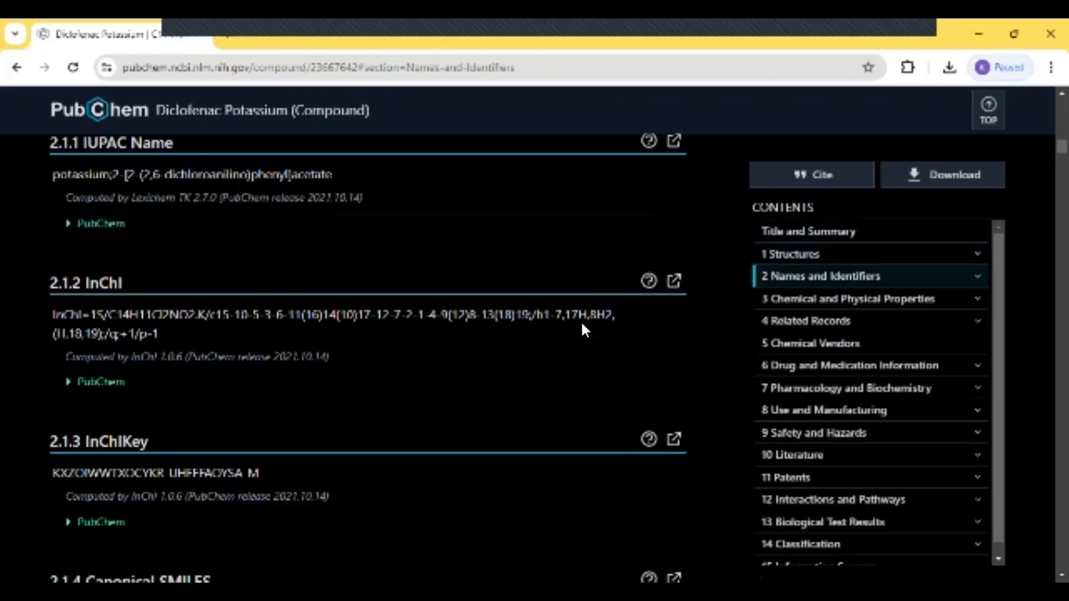
scroll(582, 325, "down", 2)
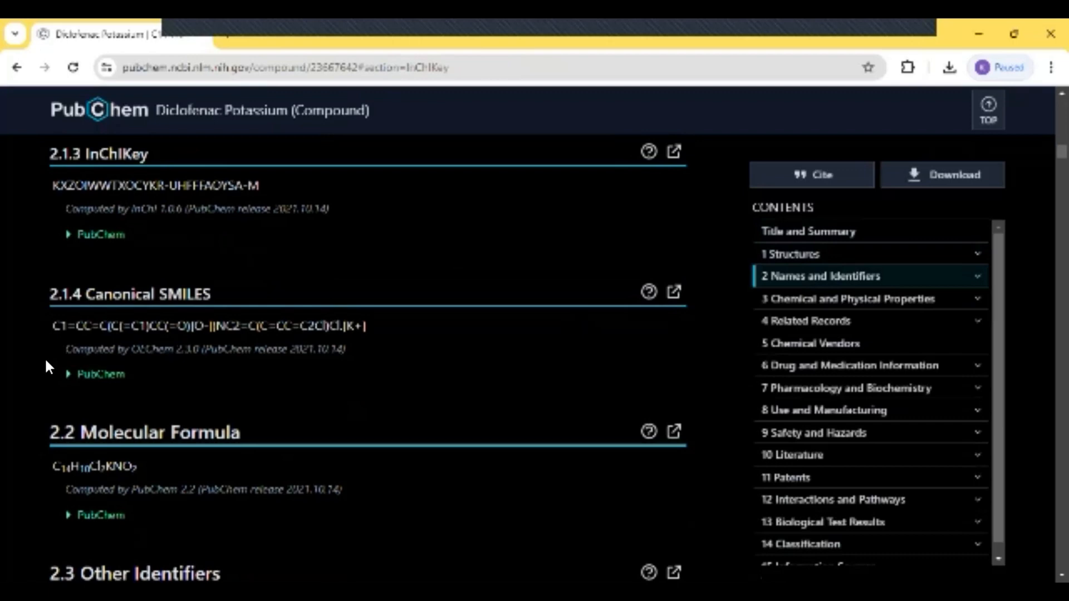
left_click_drag(49, 327, 380, 327)
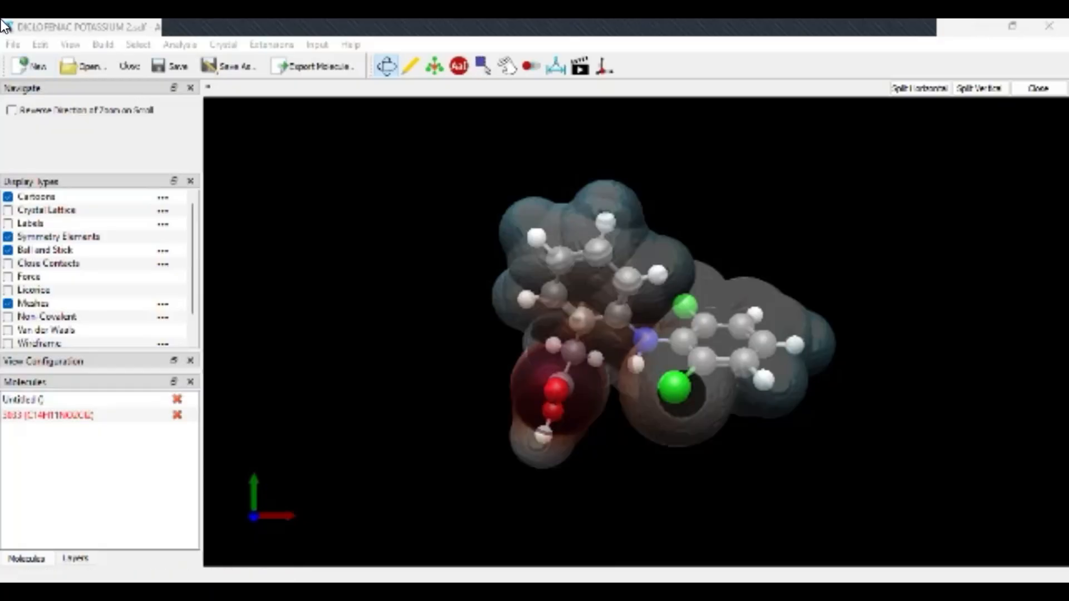
Switch to Avogadro, create a new empty molecule and insert the diclofenac potassium structure from the copied SMILES string.
left_click(15, 44)
left_click(41, 75)
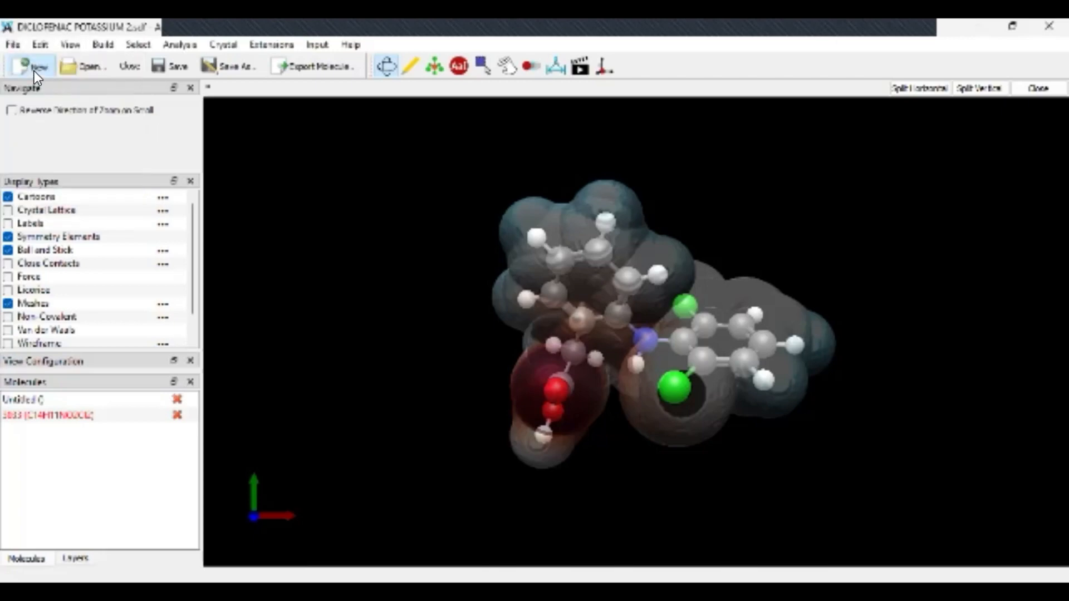
left_click(35, 71)
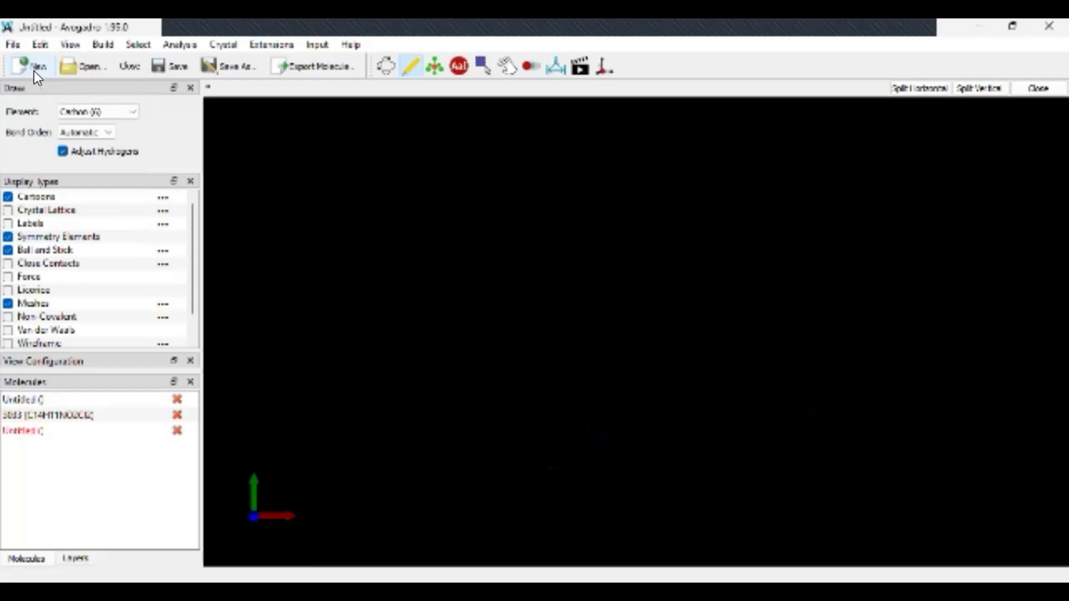
left_click(102, 44)
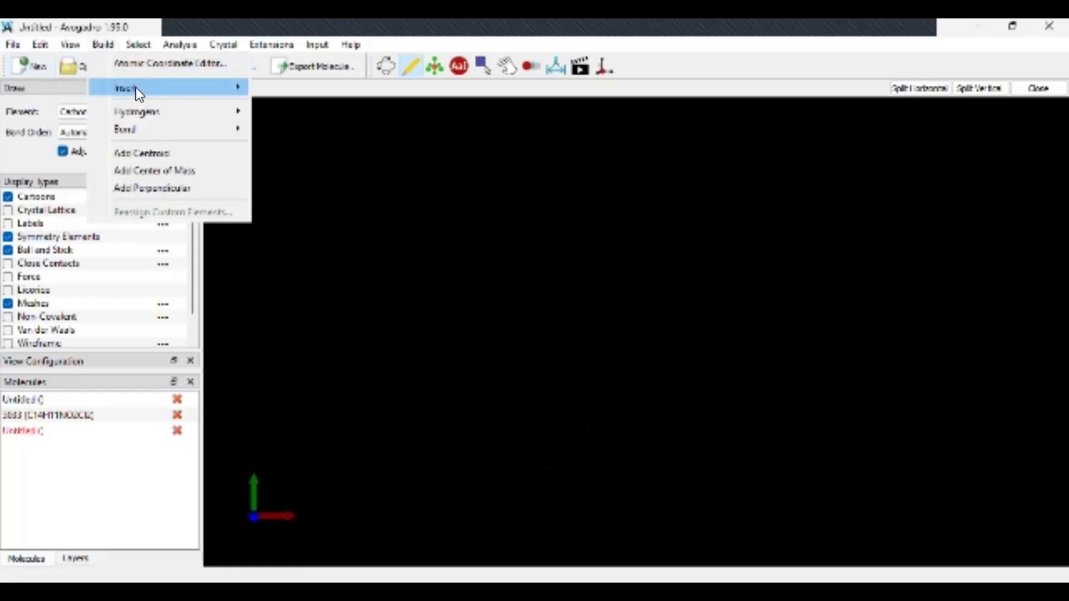
mouse_move(136, 88)
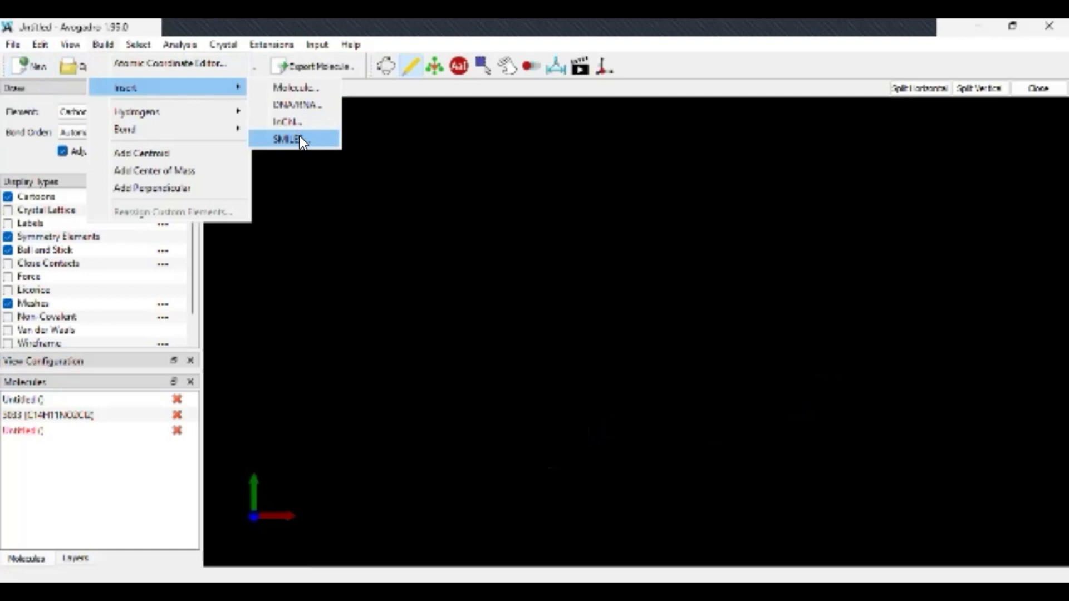
left_click(300, 139)
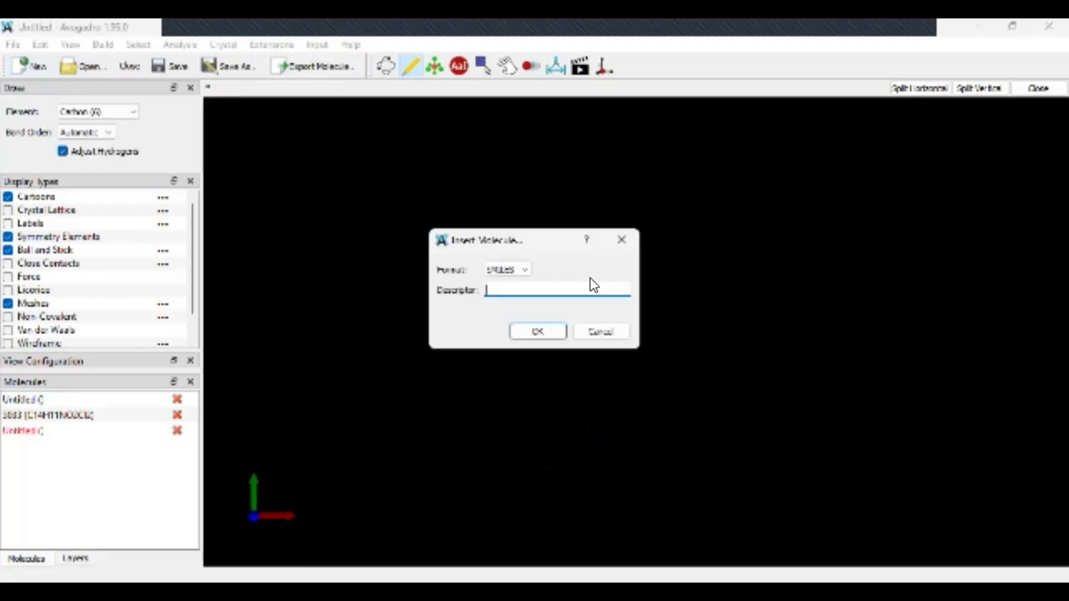
key("ctrl+v")
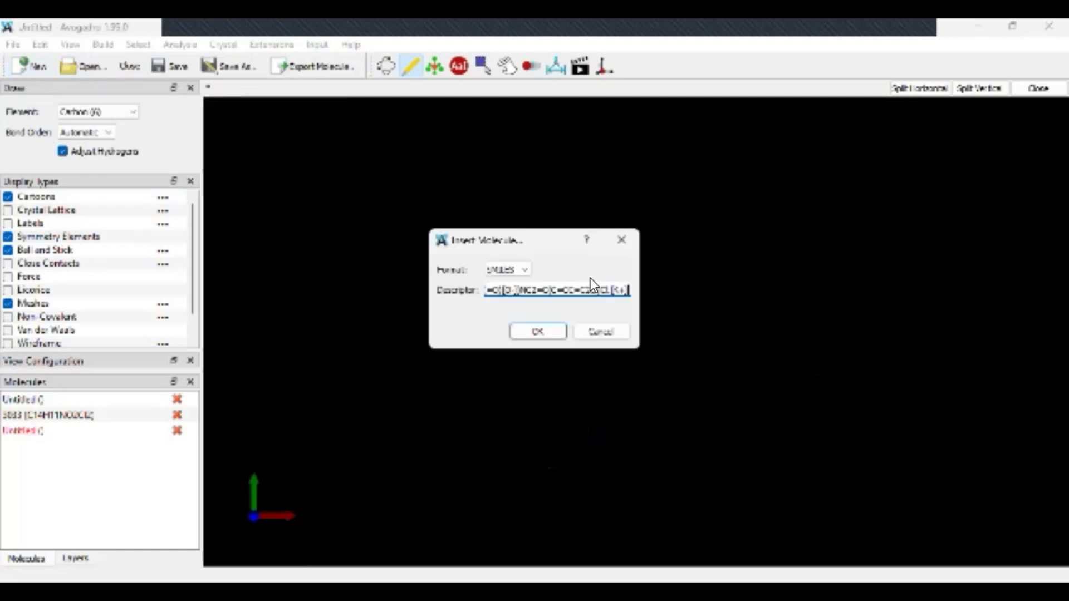
left_click(538, 332)
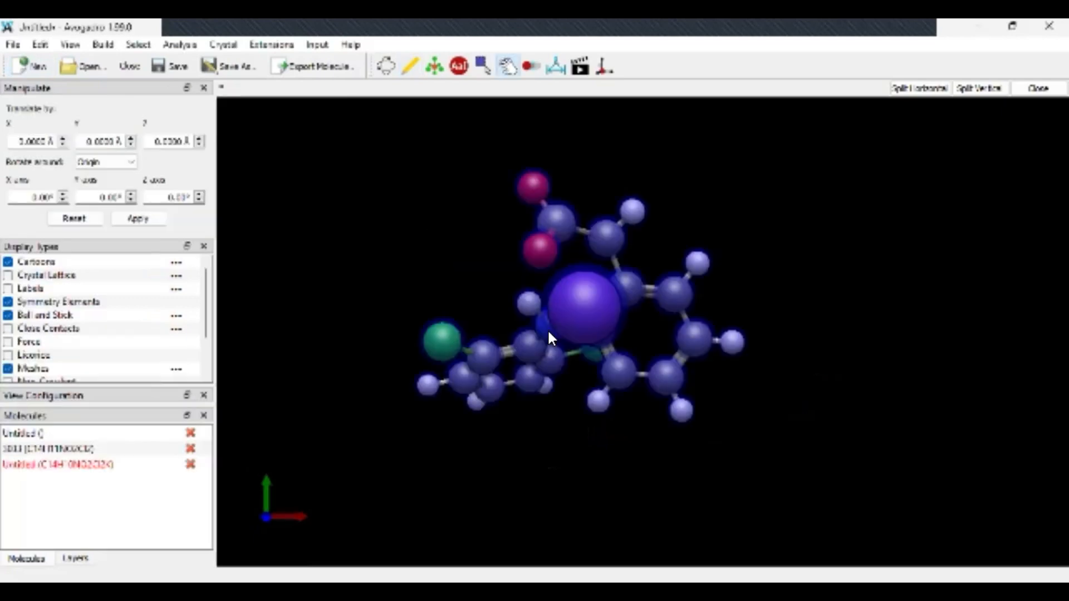
right_click_drag(495, 360, 524, 398)
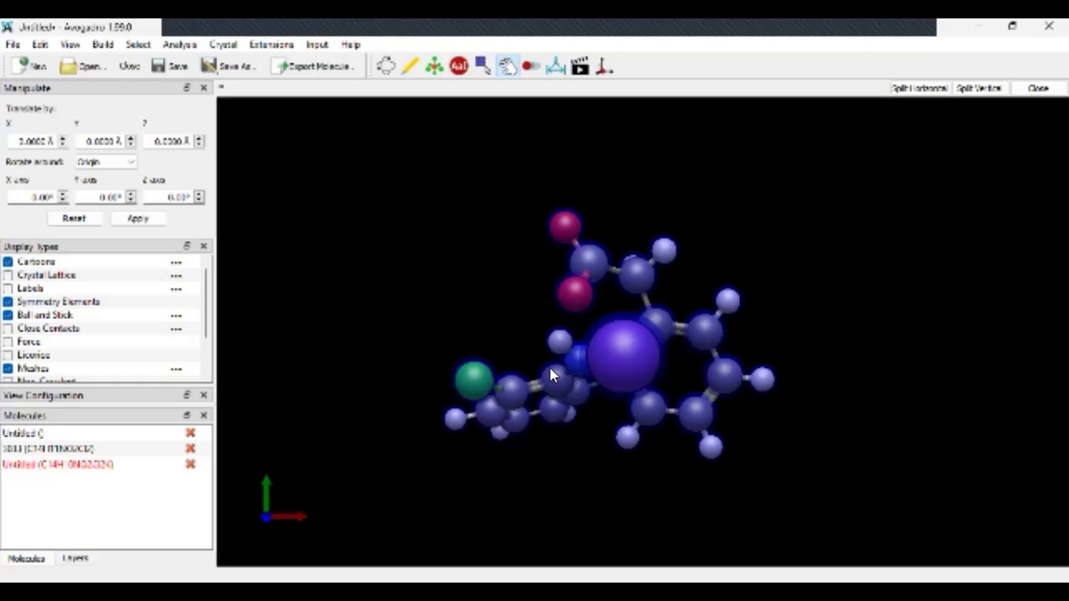
right_click_drag(571, 381, 550, 342)
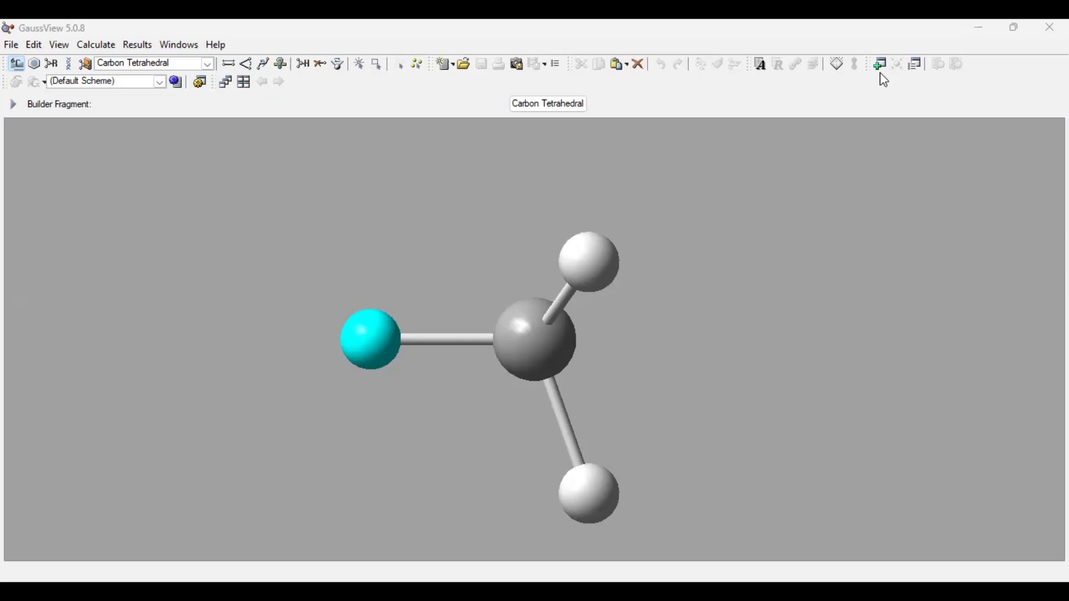
Switch to GaussView and open the MDL file Conformer3D_COMPOUND_CID_3033 from the Downloads folder.
left_click(12, 45)
key("Right")
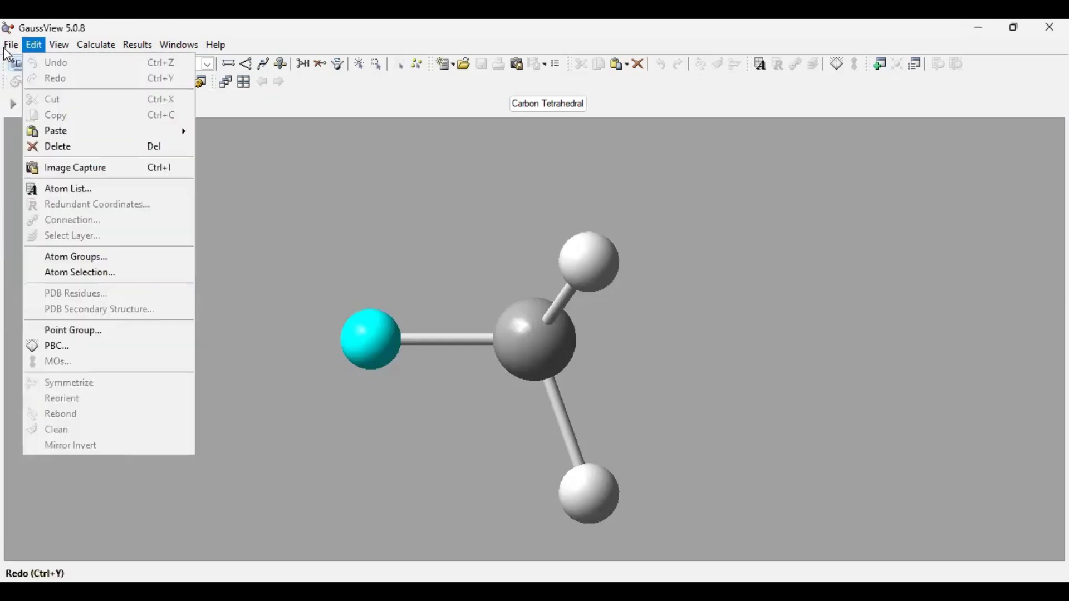
mouse_move(8, 47)
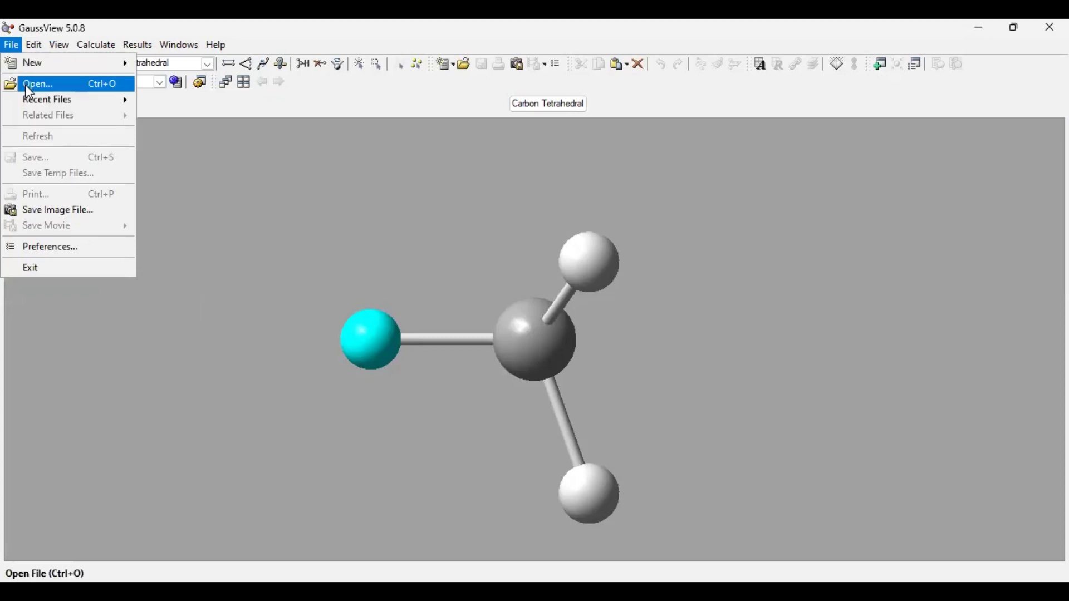
left_click(25, 84)
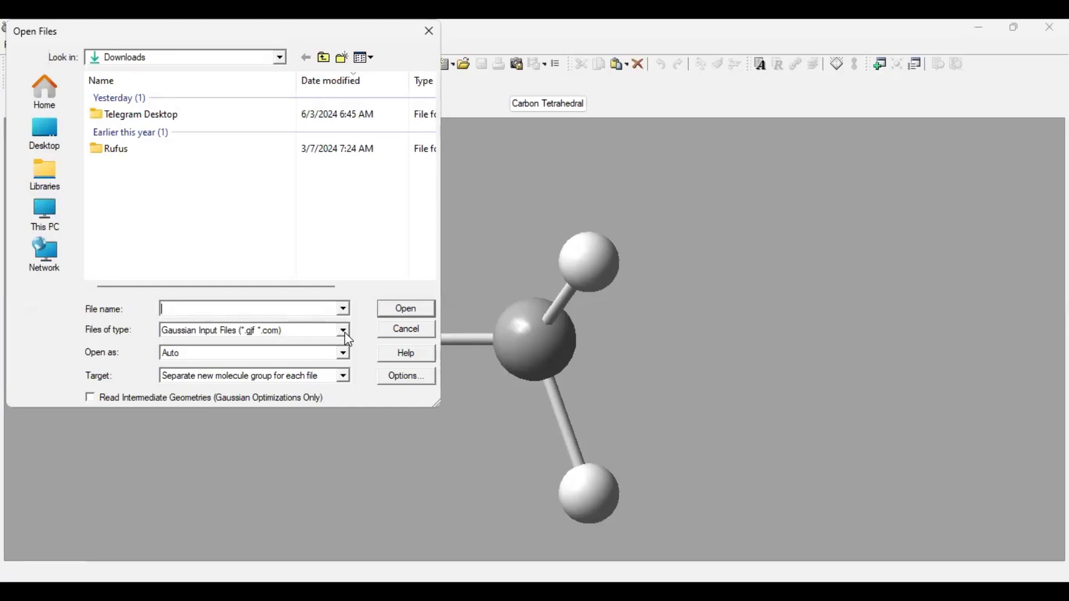
left_click(345, 331)
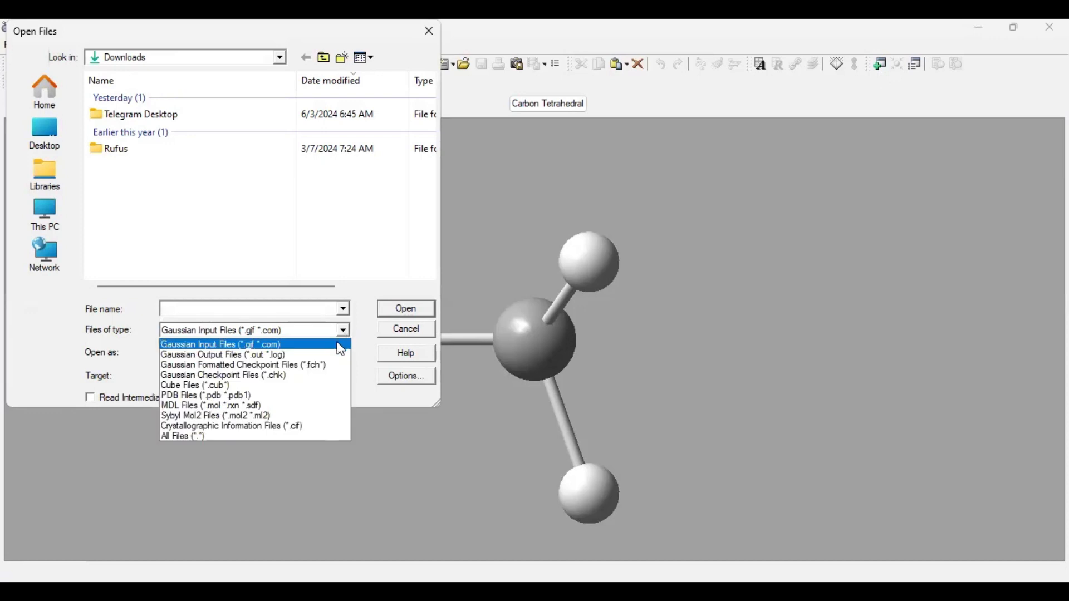
left_click(289, 406)
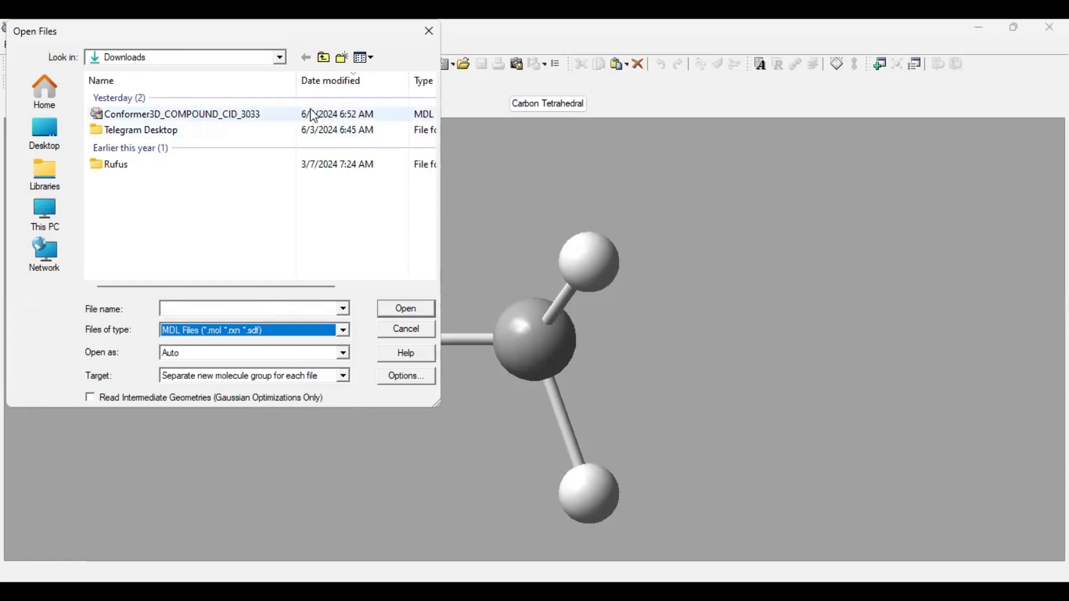
left_click(315, 116)
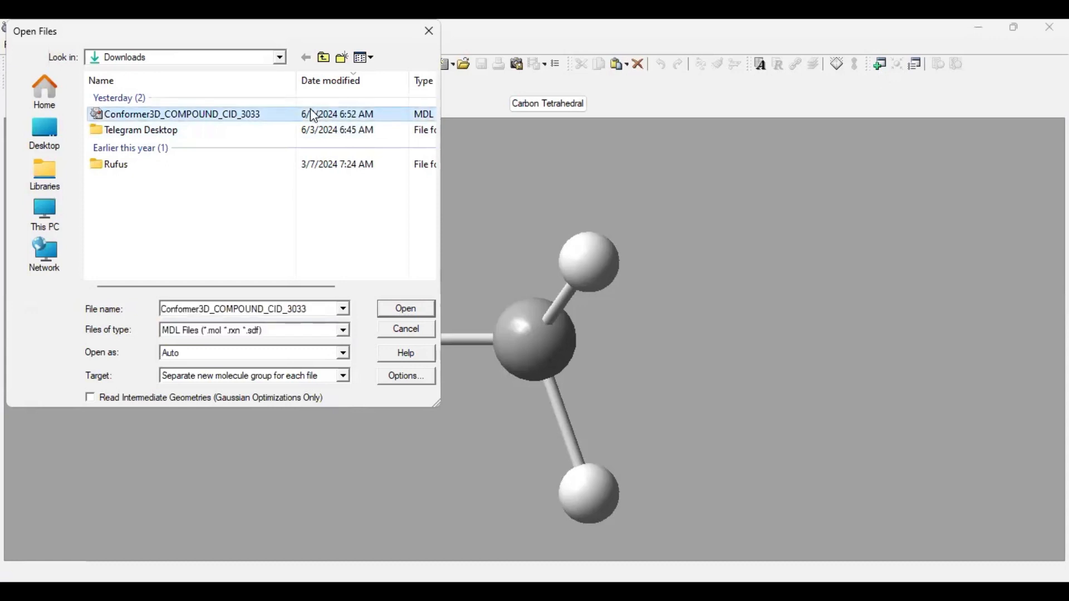
left_click(399, 312)
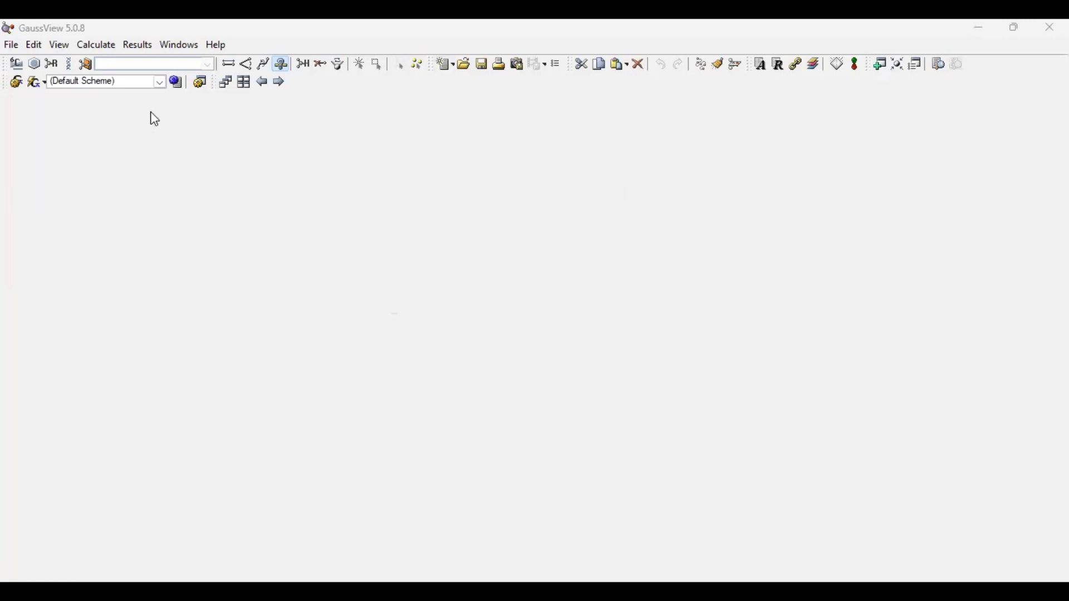
Open the Gaussian calculation setup for the loaded conformer and set the ground-state method to Semi-empirical.
left_click(84, 42)
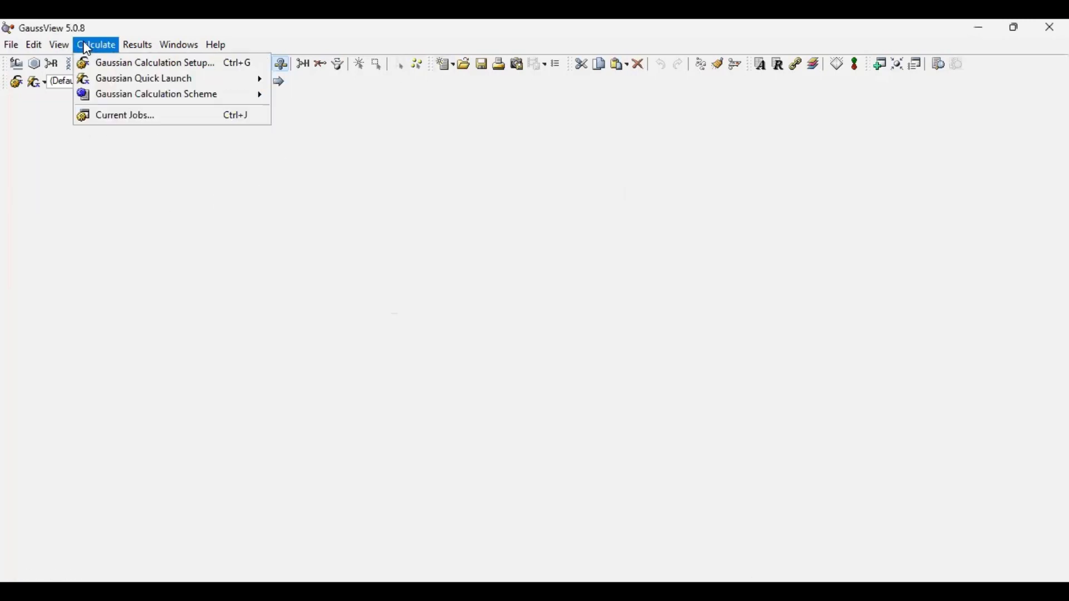
left_click(106, 64)
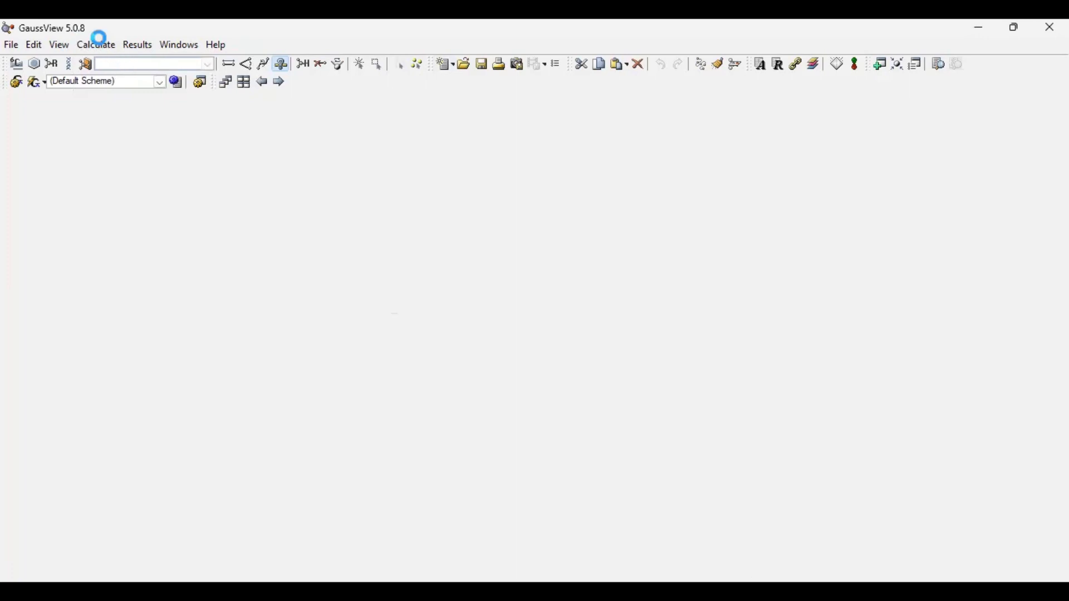
left_click(100, 44)
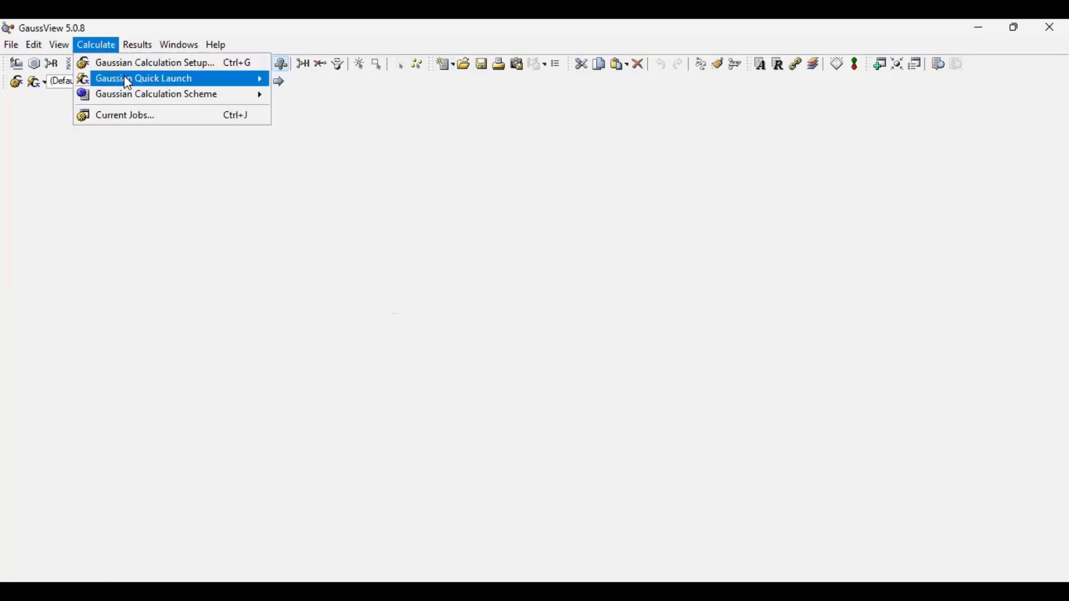
left_click(154, 68)
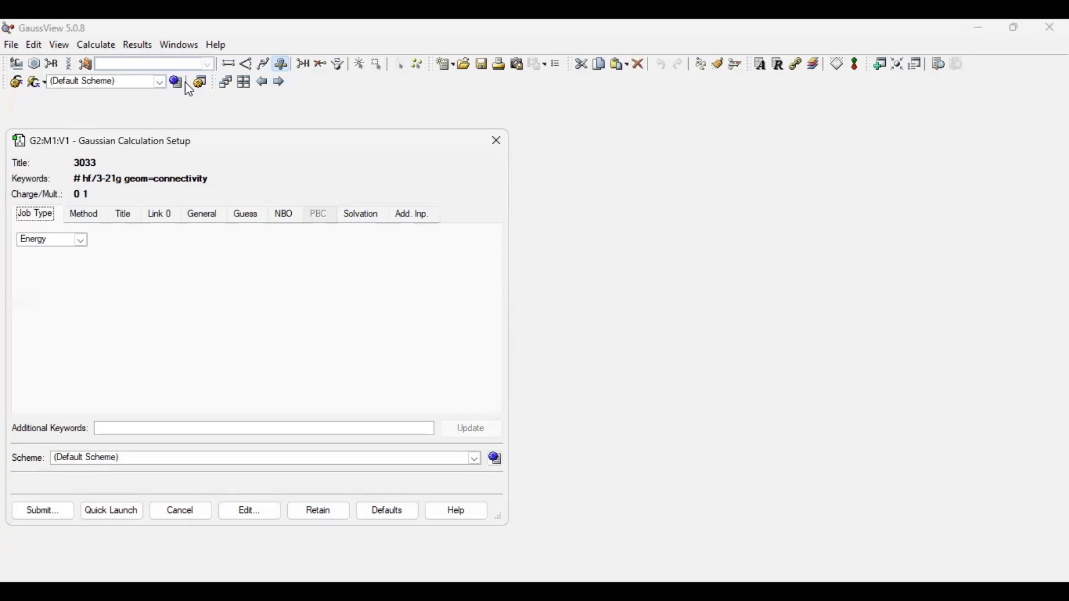
left_click(98, 219)
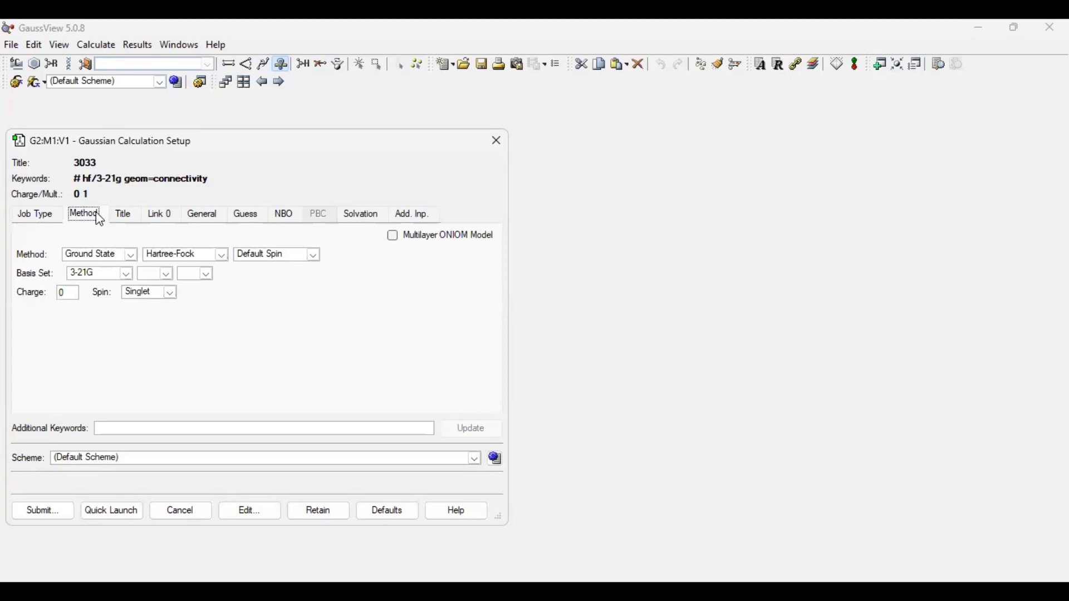
left_click(131, 256)
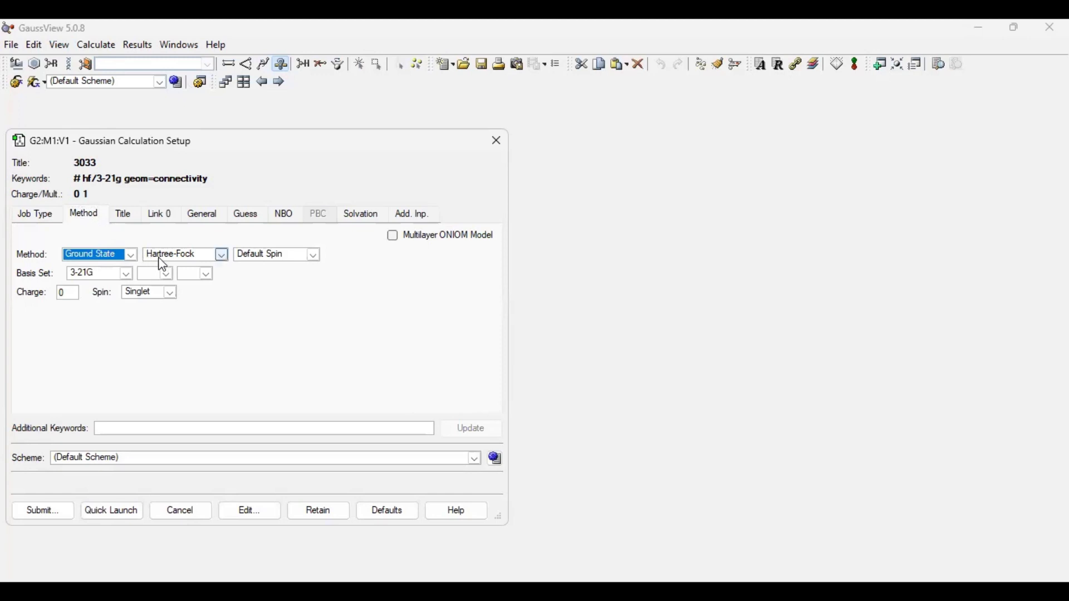
left_click(222, 256)
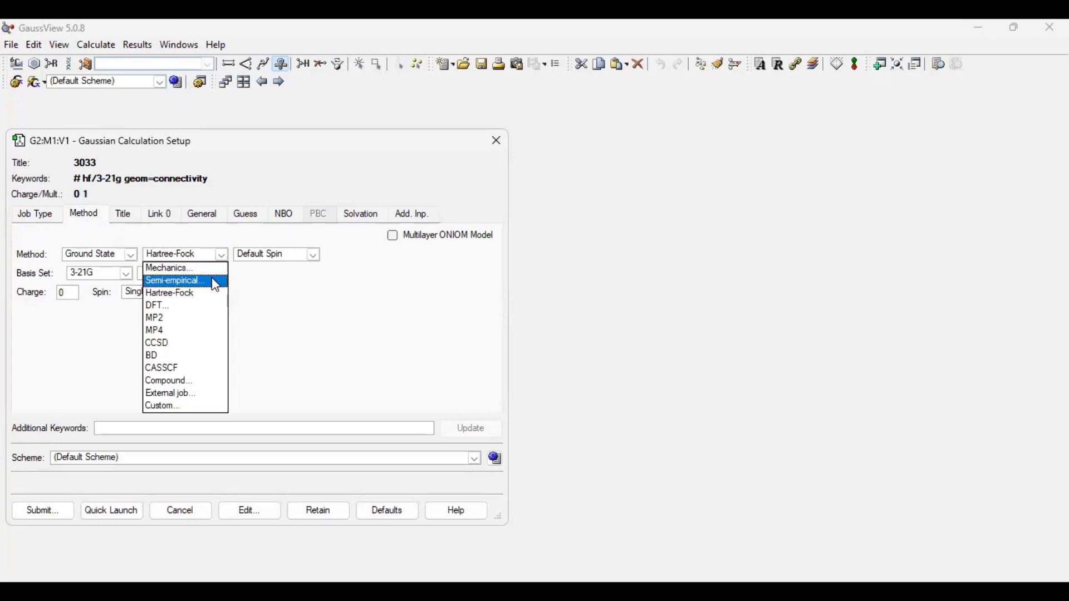
left_click(215, 286)
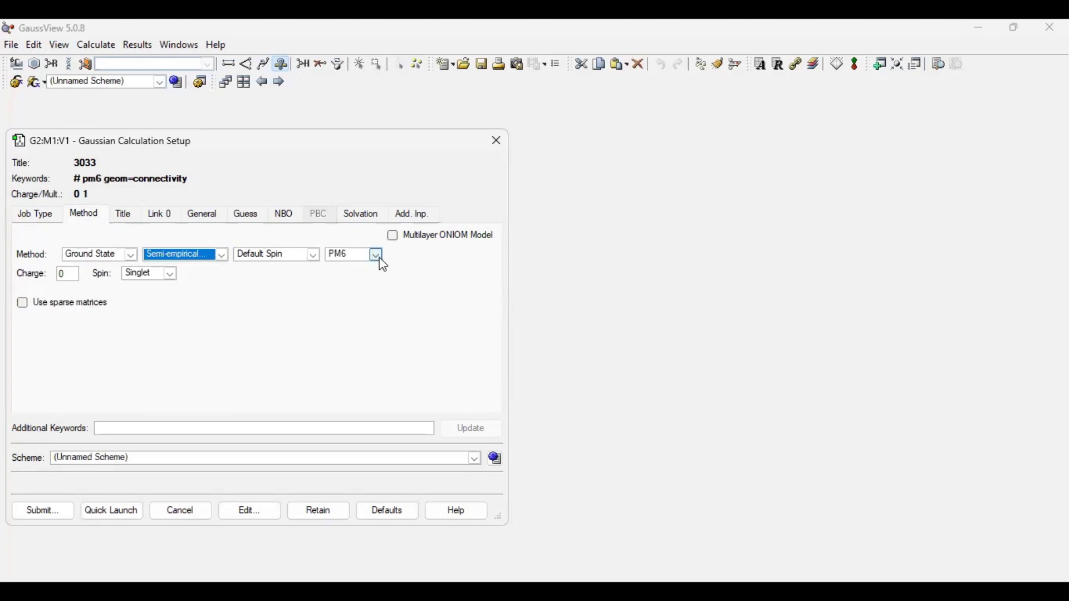
Replace the job title with "energi diclofenac potassium".
left_click(128, 217)
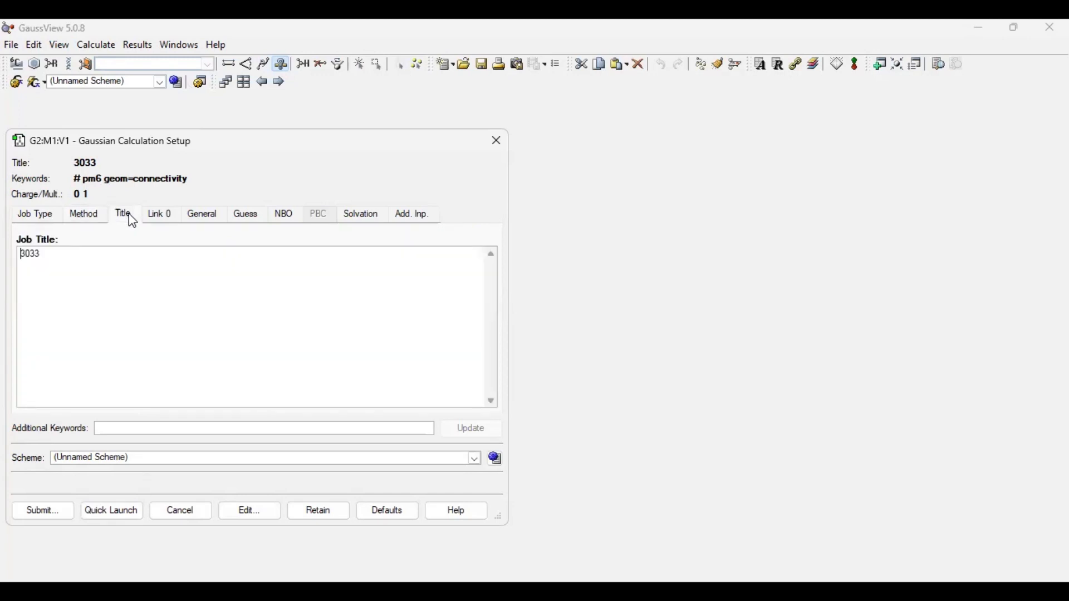
key("BackSpace")
key("BackSpace")
key("BackSpace")
key("BackSpace")
type("energi dic")
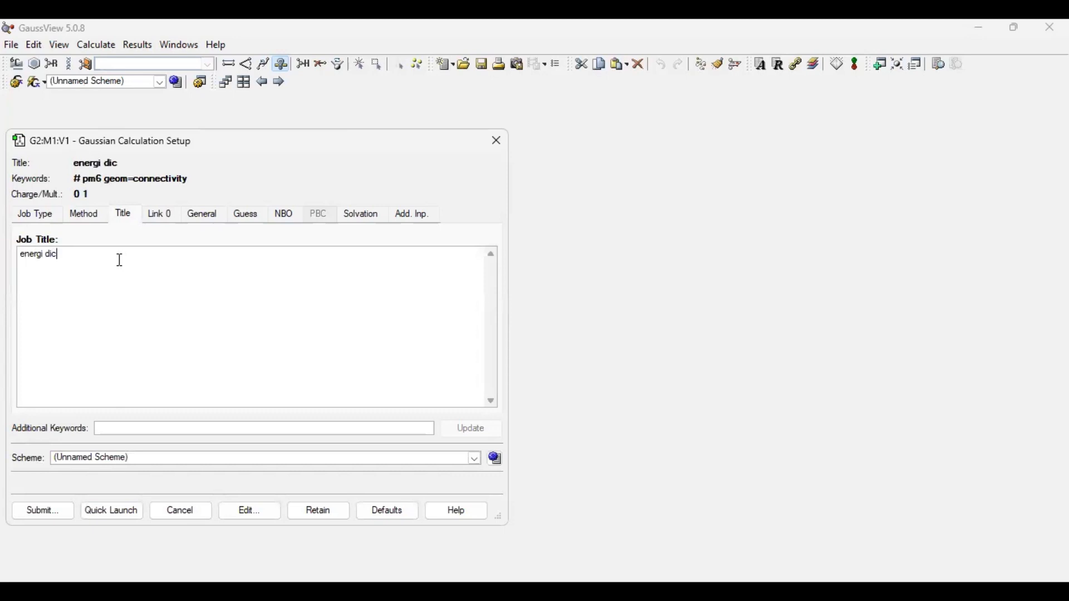
type("lofenac potassium")
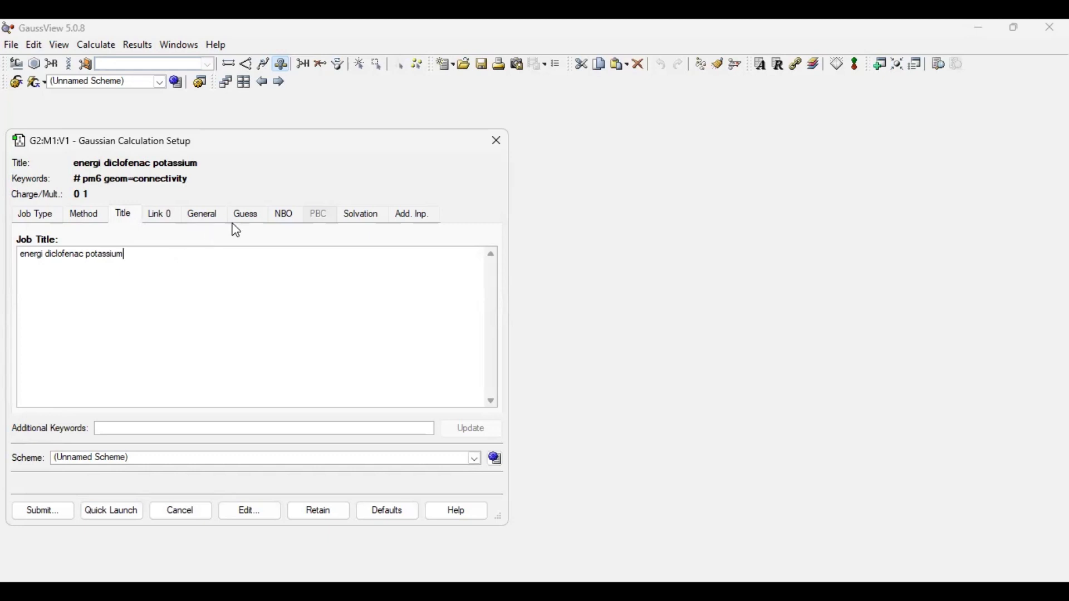
left_click(353, 214)
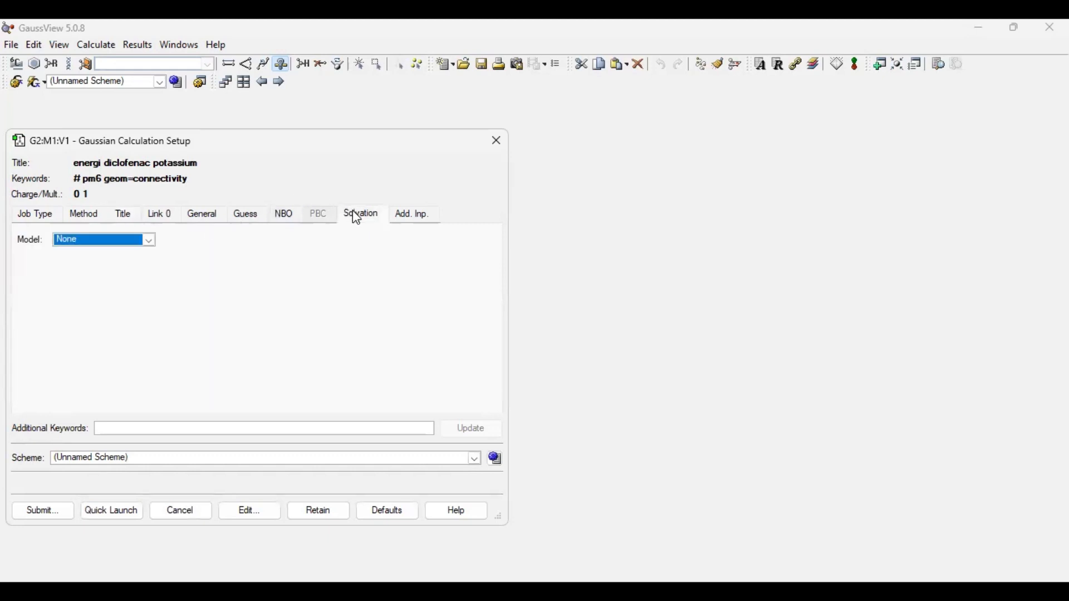
left_click(150, 241)
left_click(149, 241)
left_click(83, 216)
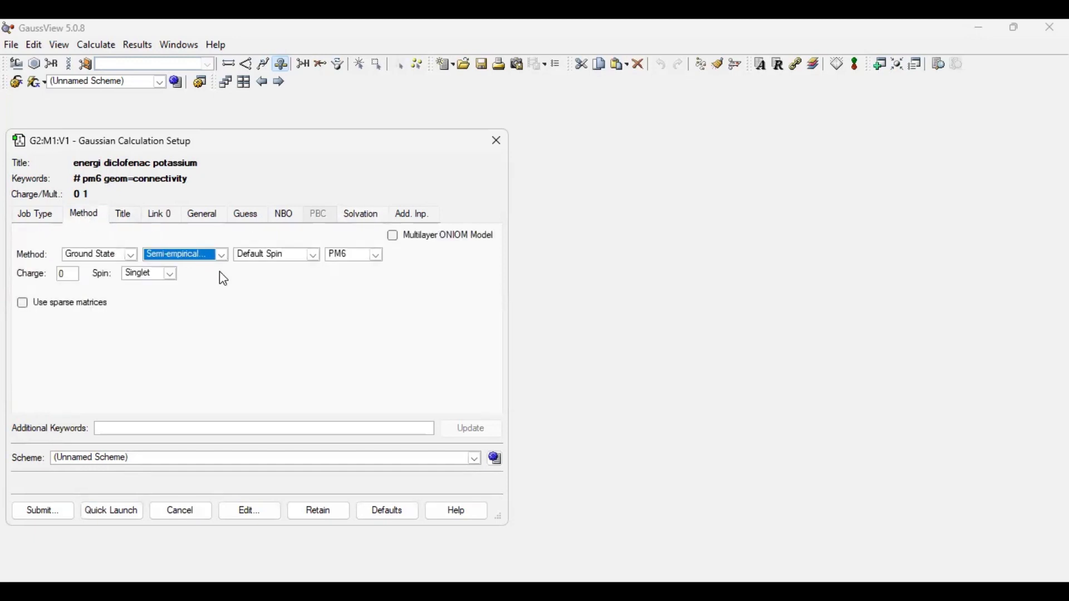
Submit the calculation to Gaussian, saving its input file as "energi diclofenac potassium" in the Downloads folder.
left_click(48, 513)
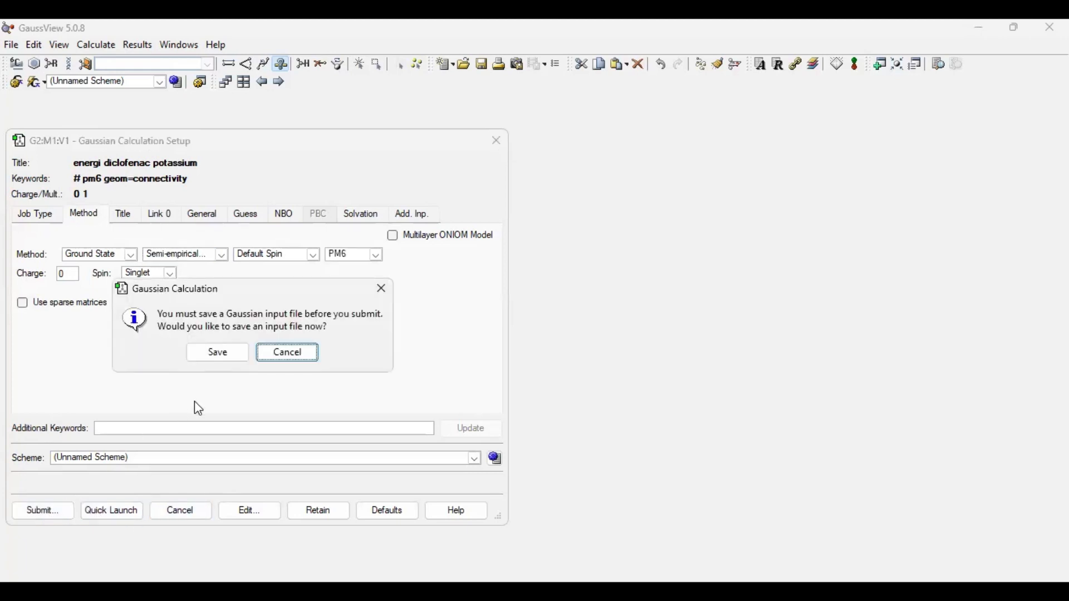
left_click(219, 354)
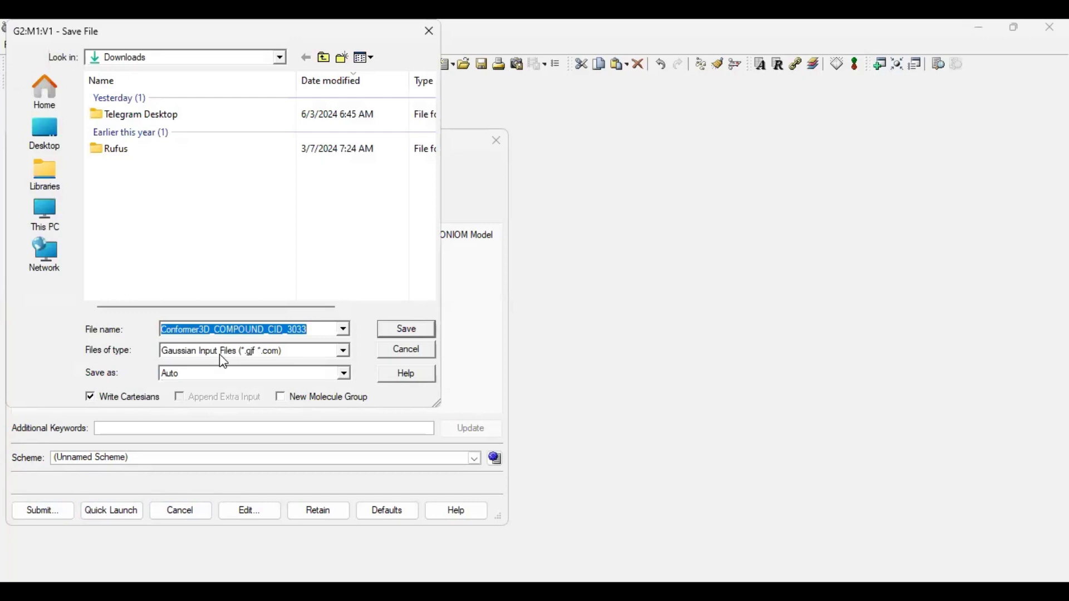
key("BackSpace")
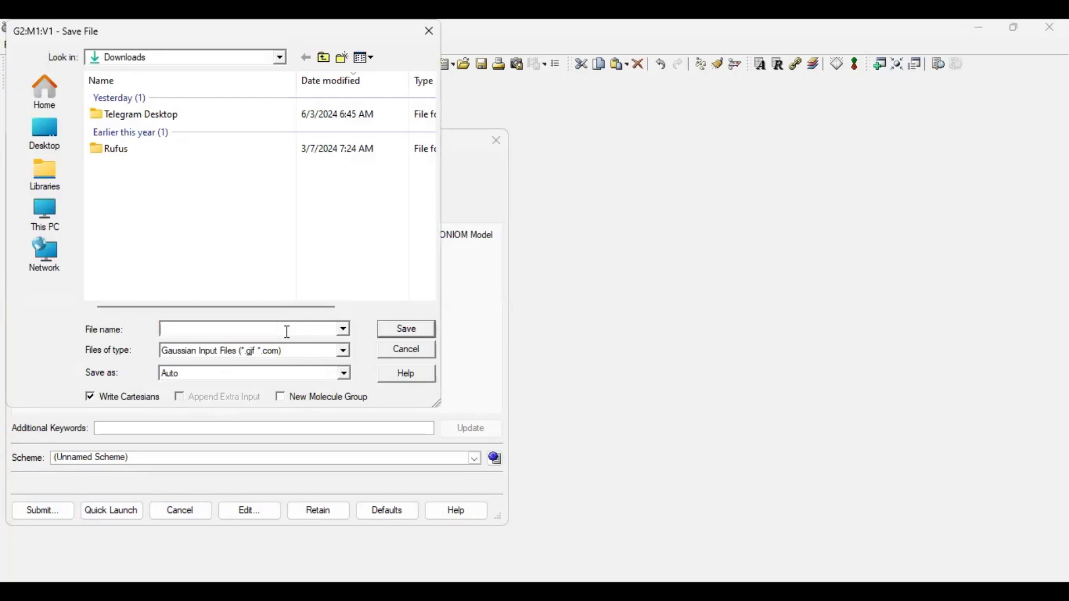
type("energi diclofenac po")
type("tassium")
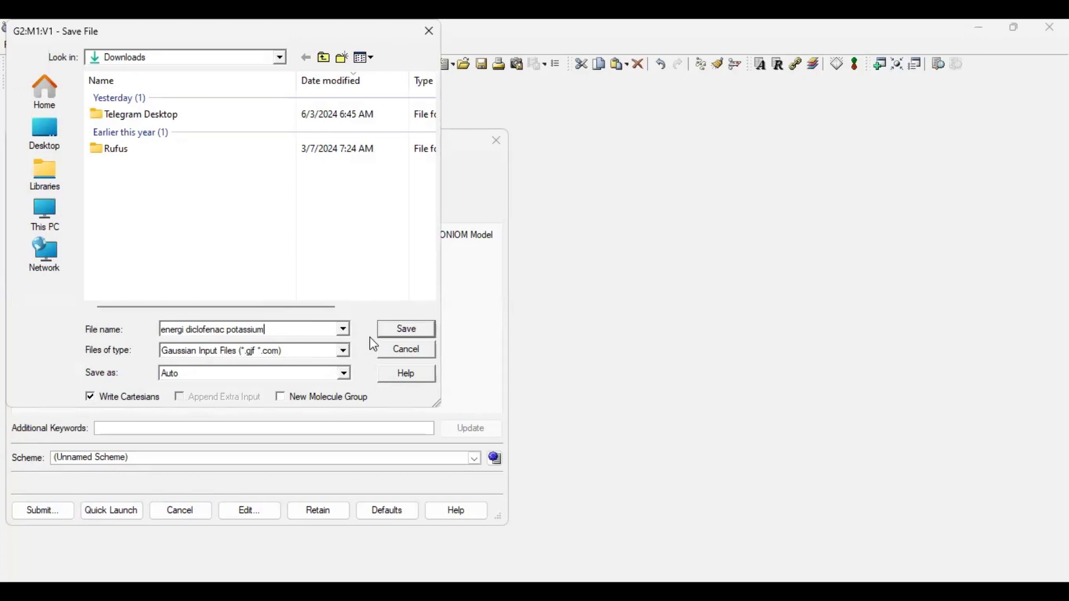
left_click(416, 338)
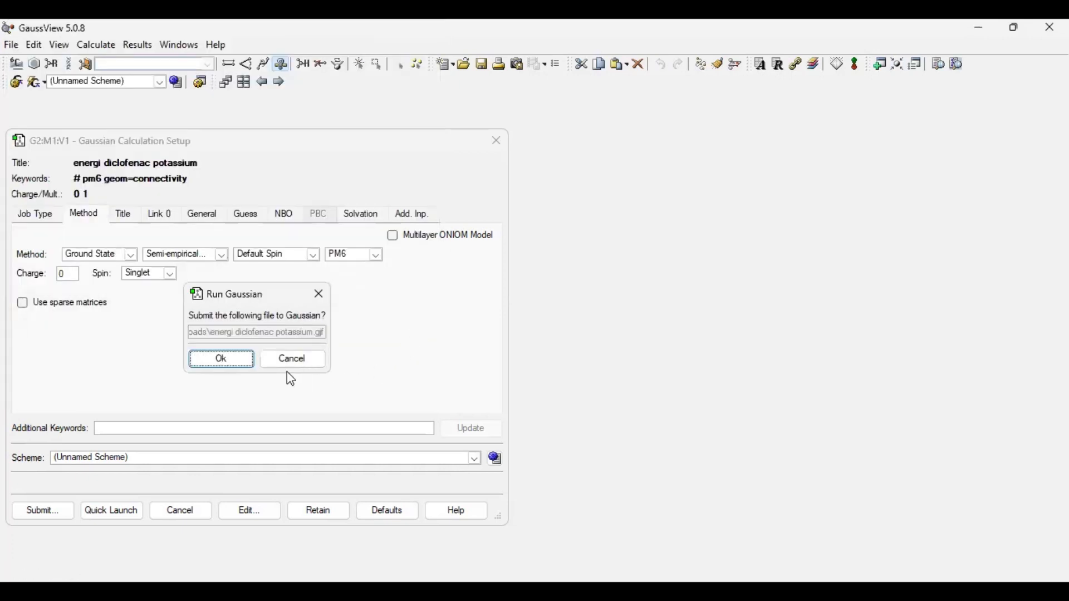
left_click(234, 359)
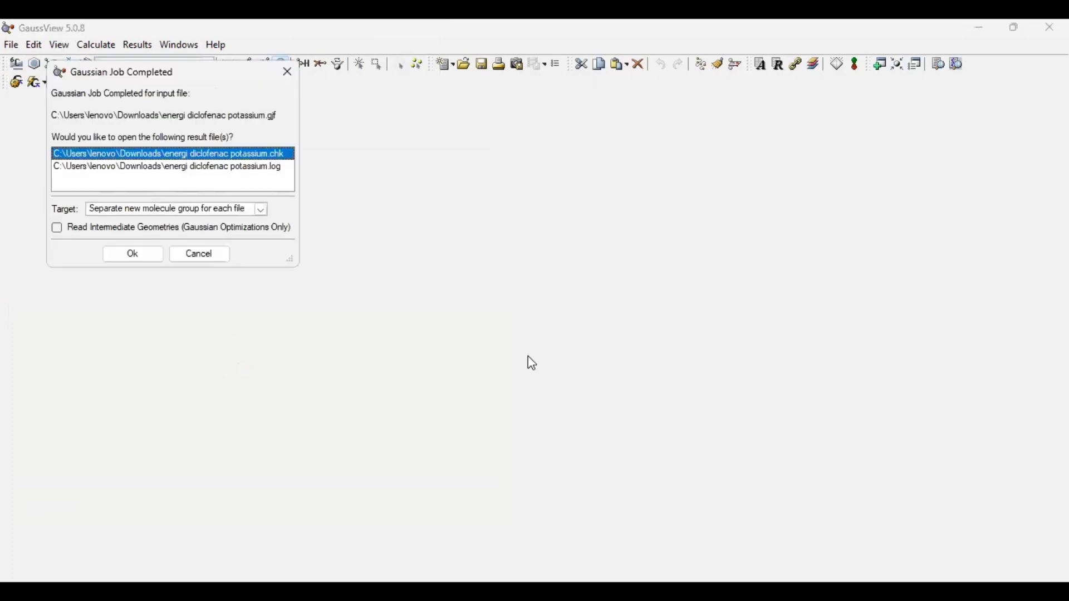
Open the completed job's energi diclofenac potassium.chk result file and review its Gaussian calculation summary.
left_click(144, 259)
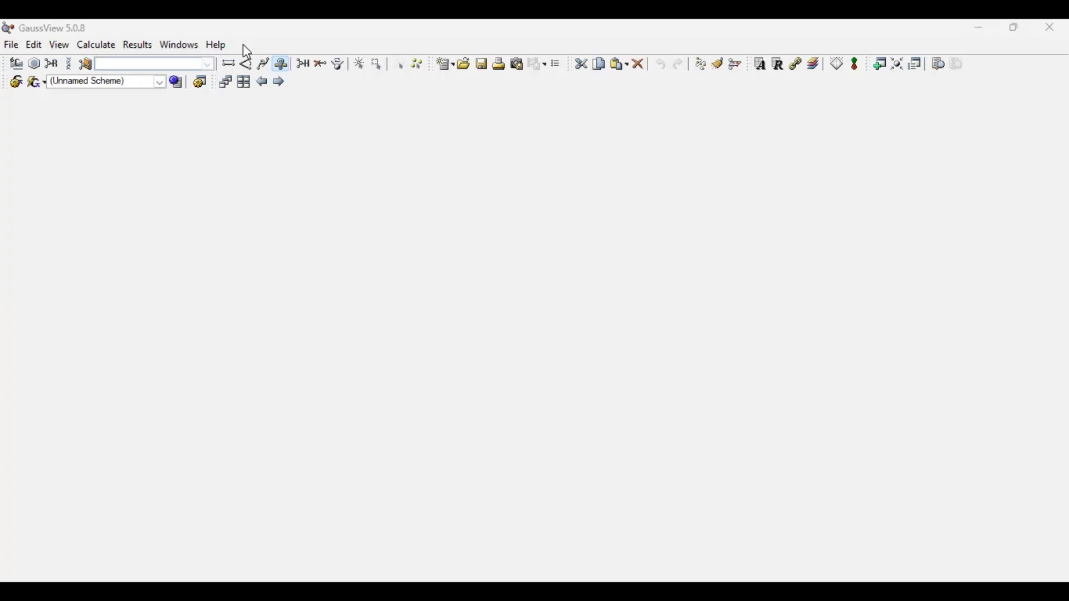
left_click(135, 47)
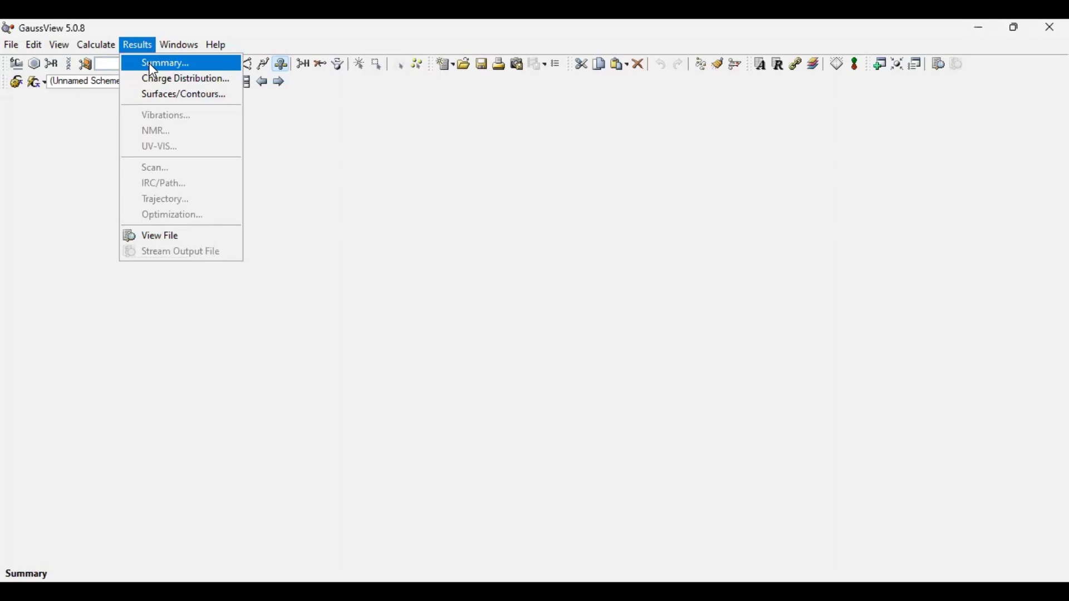
left_click(154, 66)
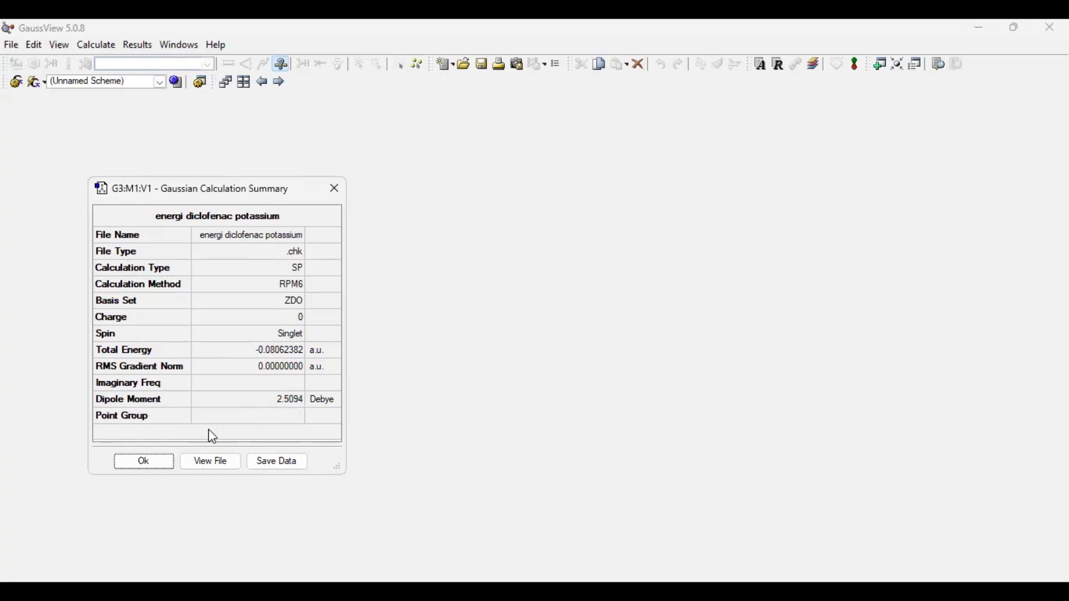
left_click(144, 468)
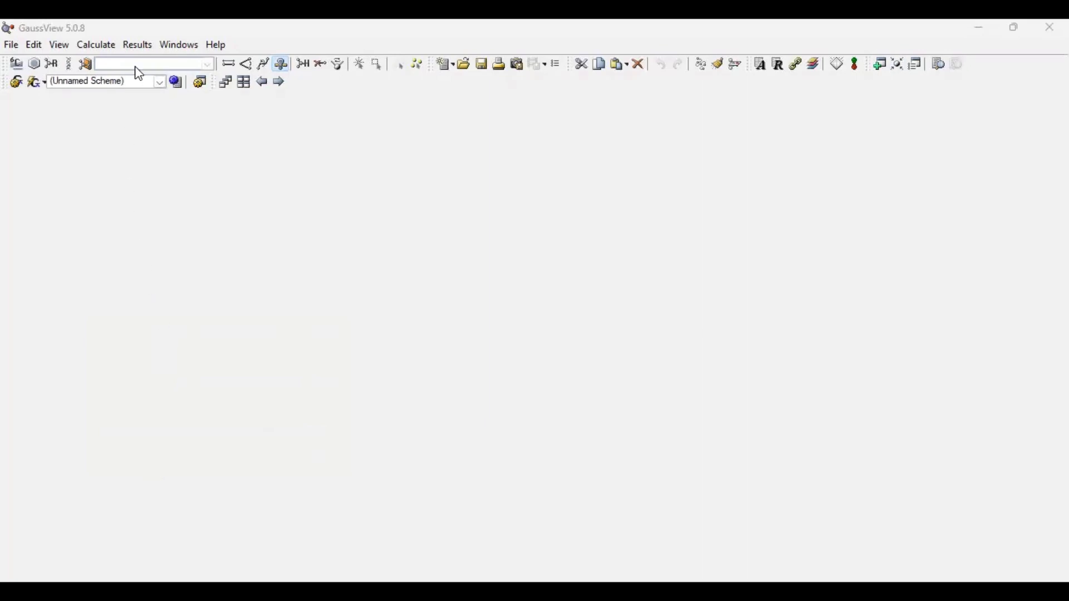
Display the result's Mulliken charge distribution with charge numbers shown and atoms colored by charge.
left_click(119, 51)
left_click(137, 51)
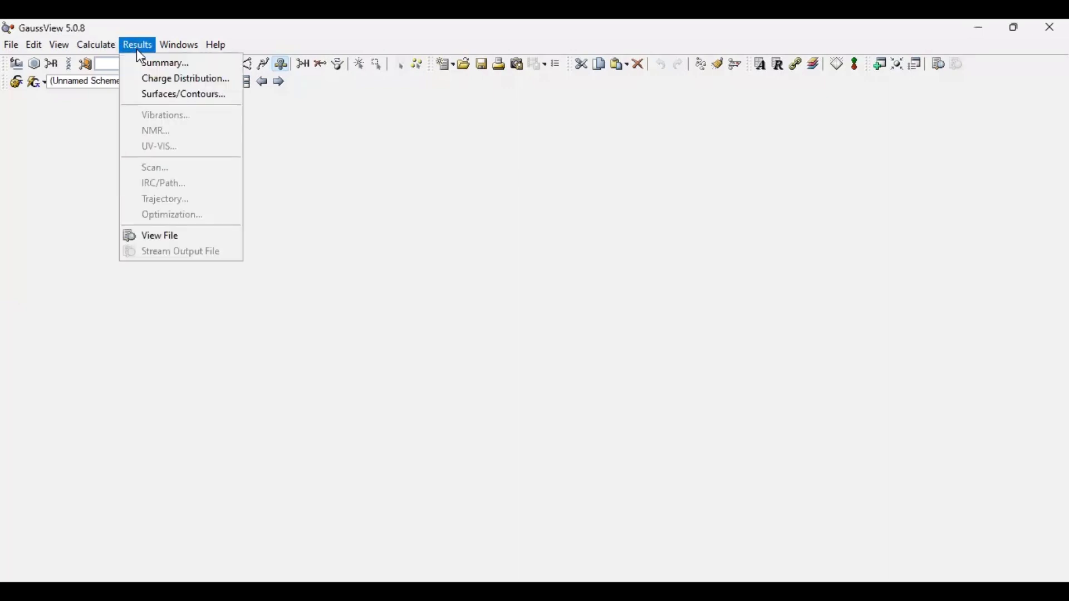
left_click(160, 82)
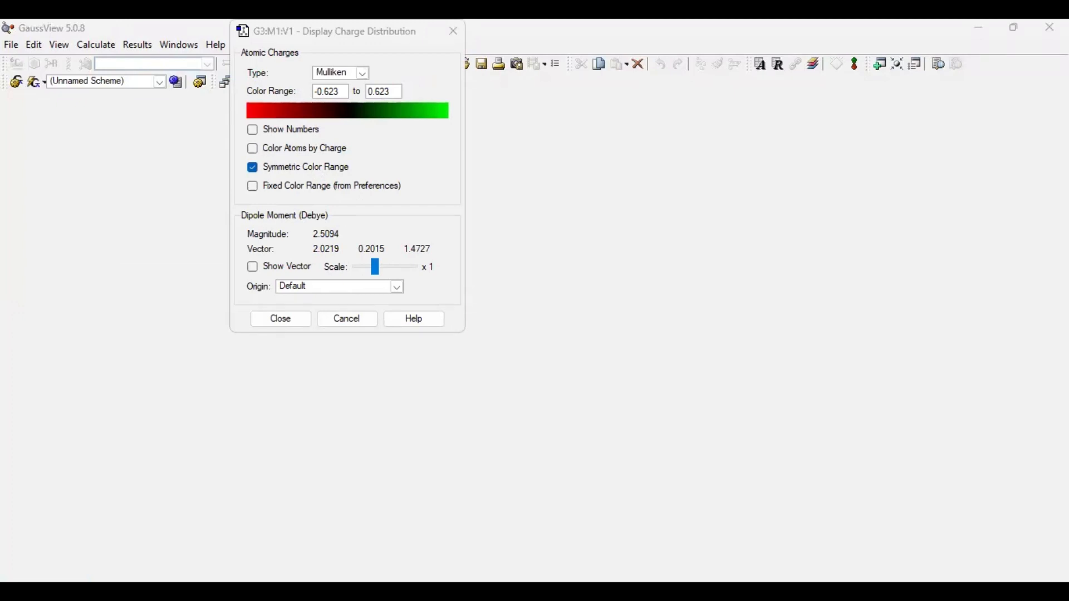
left_click(253, 131)
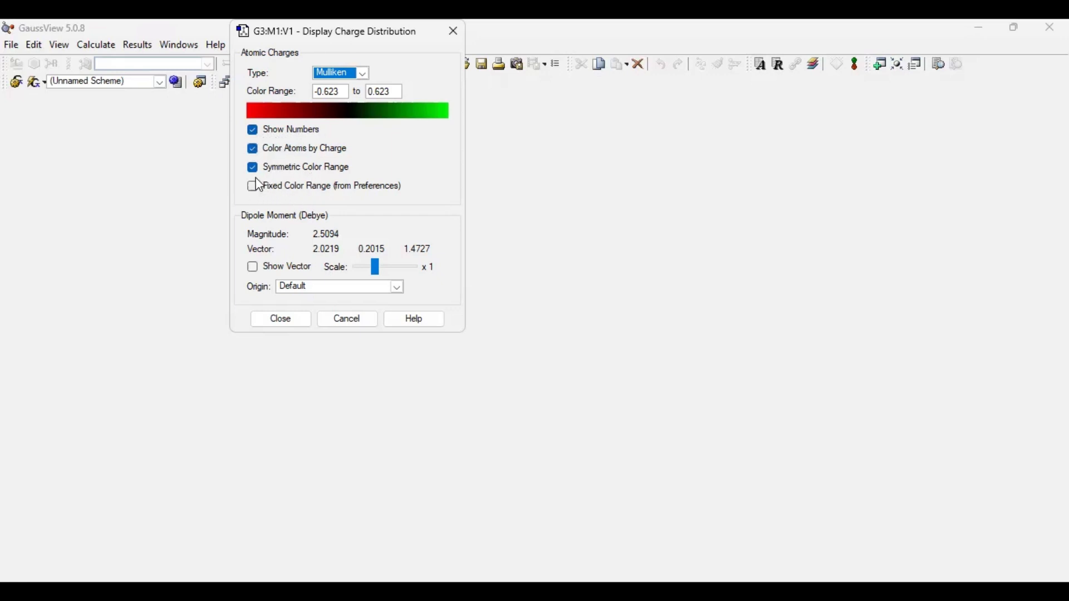
left_click(284, 321)
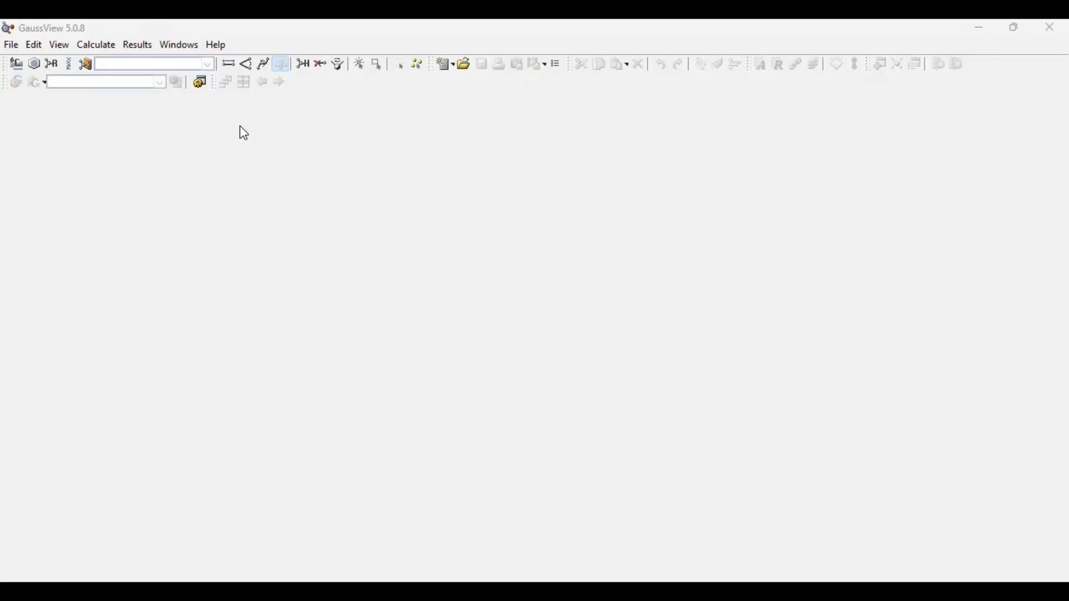
Open the MDL file Conformer3D_COMPOUND_CID_3033 from the Downloads folder again.
left_click(12, 45)
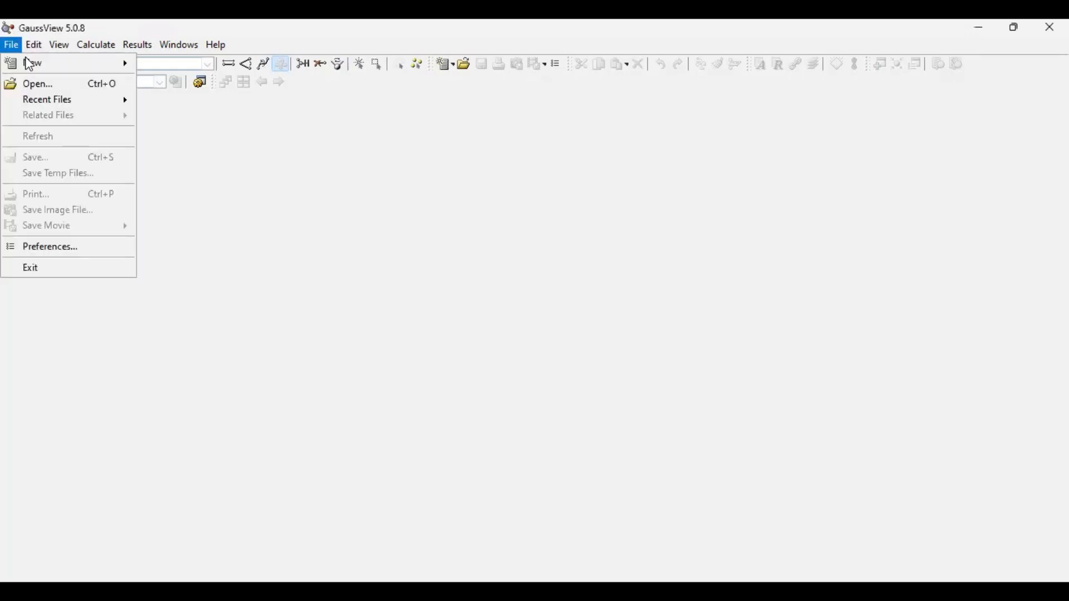
left_click(40, 84)
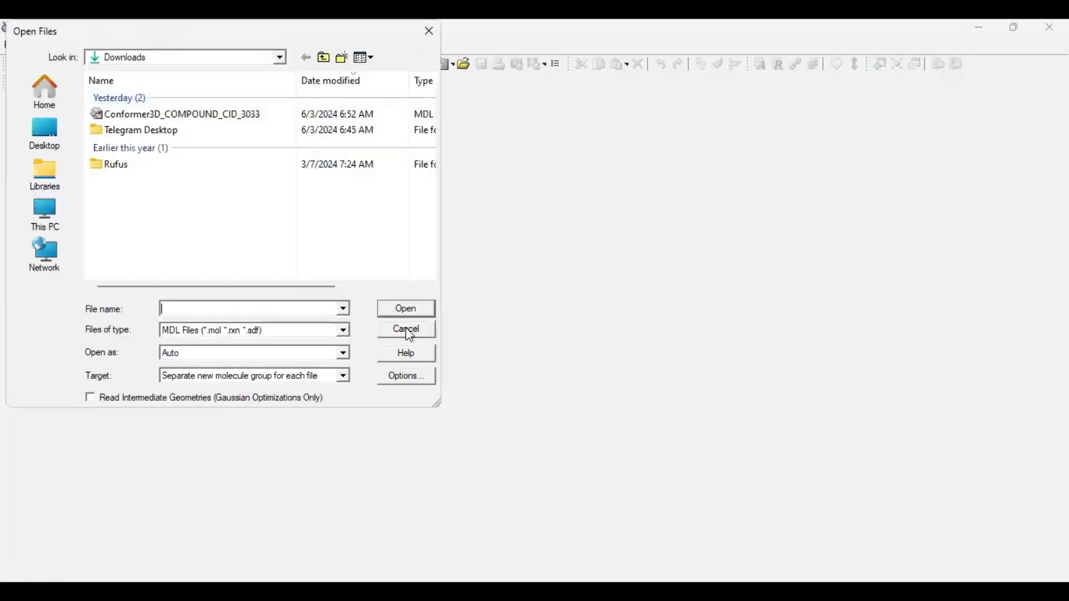
left_click(344, 332)
left_click(345, 333)
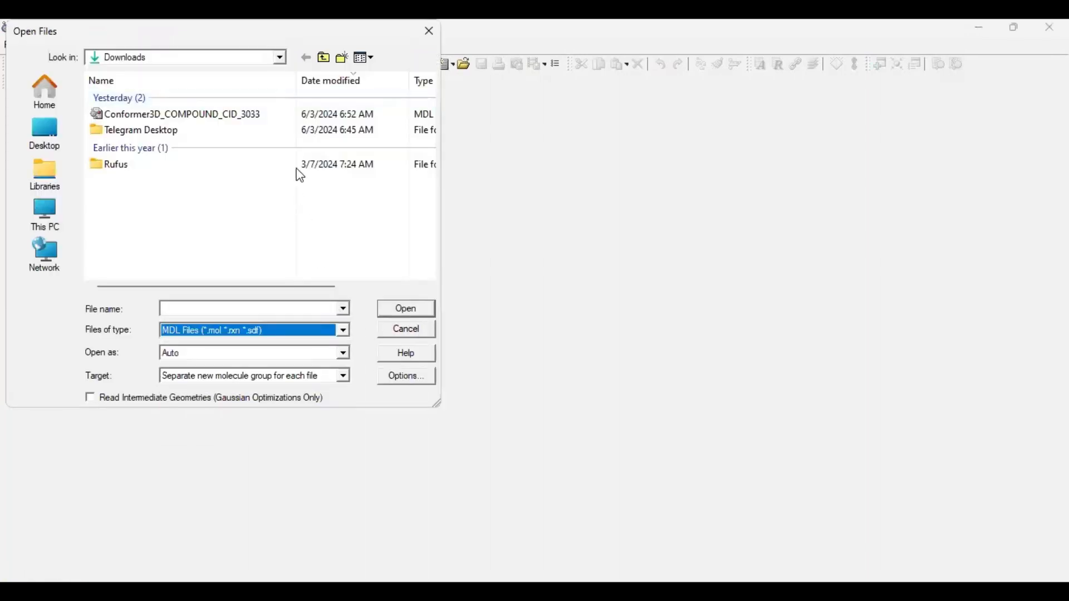
left_click(305, 111)
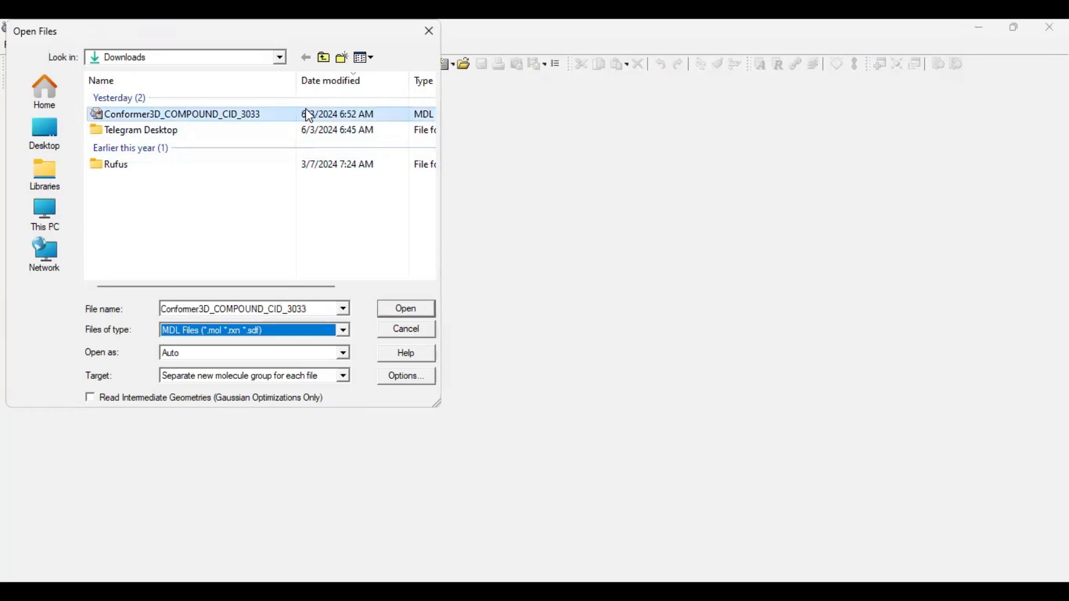
double_click(310, 116)
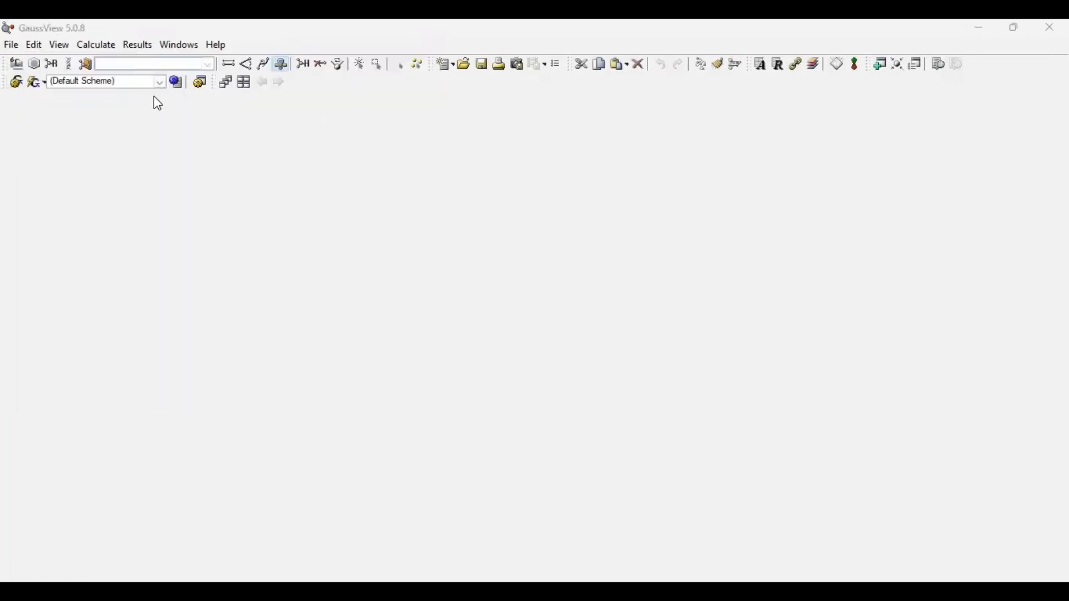
Open the Gaussian calculation setup for the reopened conformer and set the job type to Opt+Freq.
left_click(114, 53)
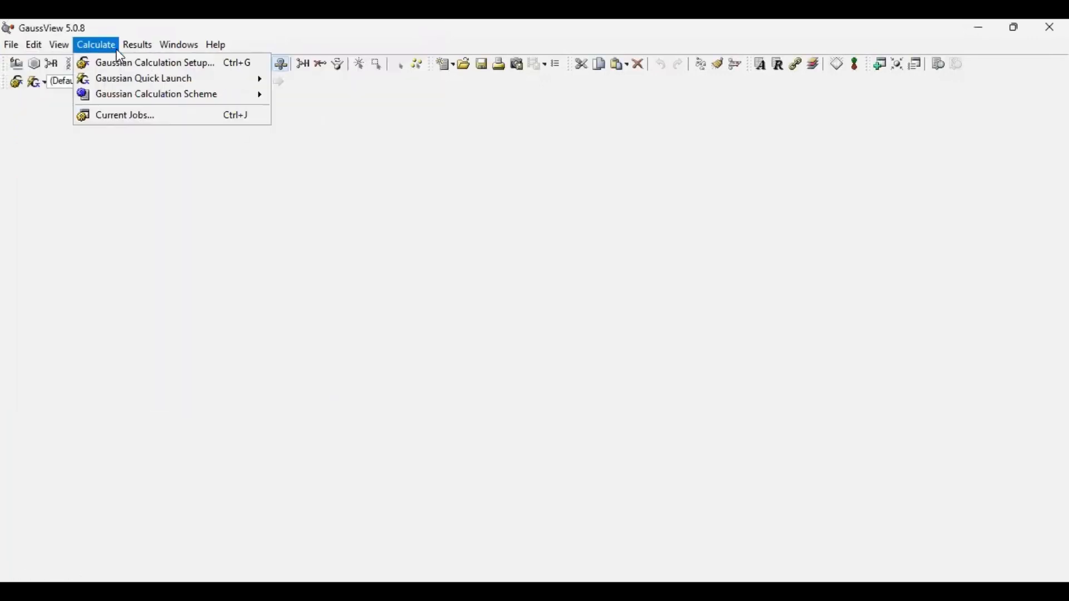
left_click(87, 50)
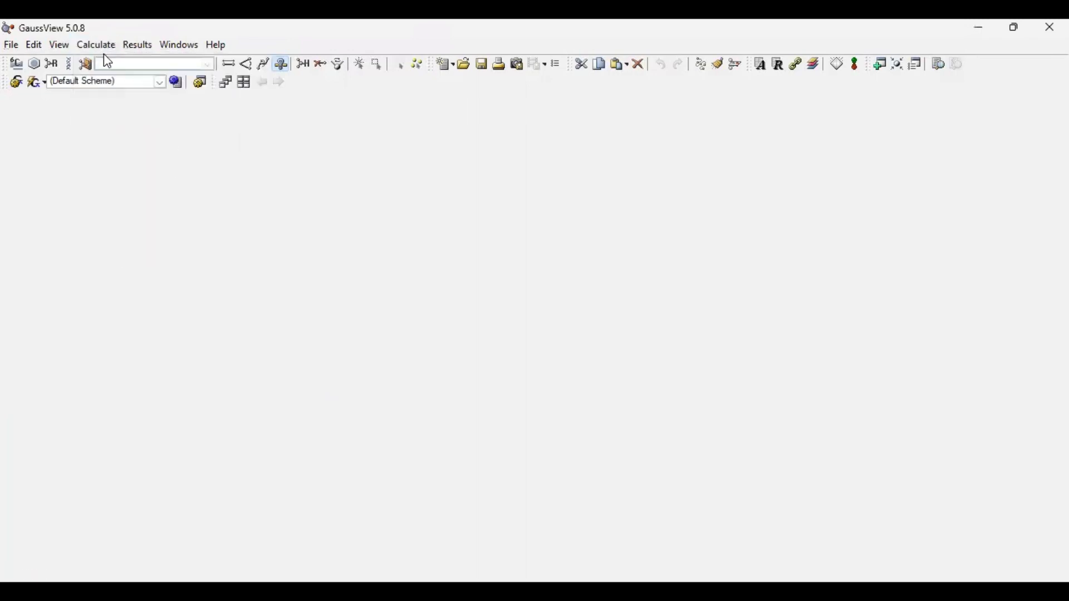
left_click(95, 49)
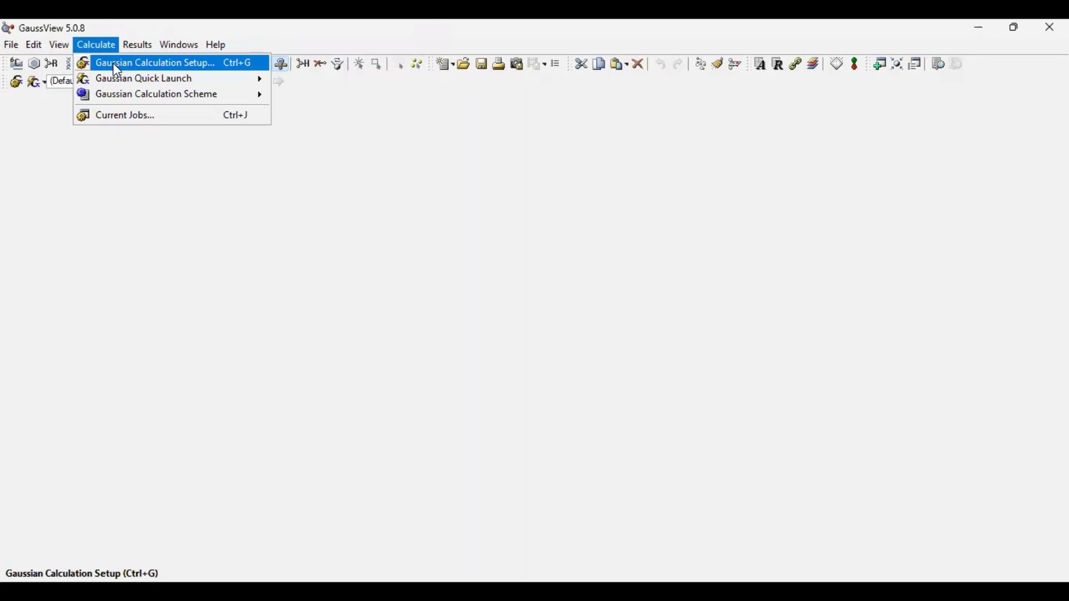
left_click(113, 63)
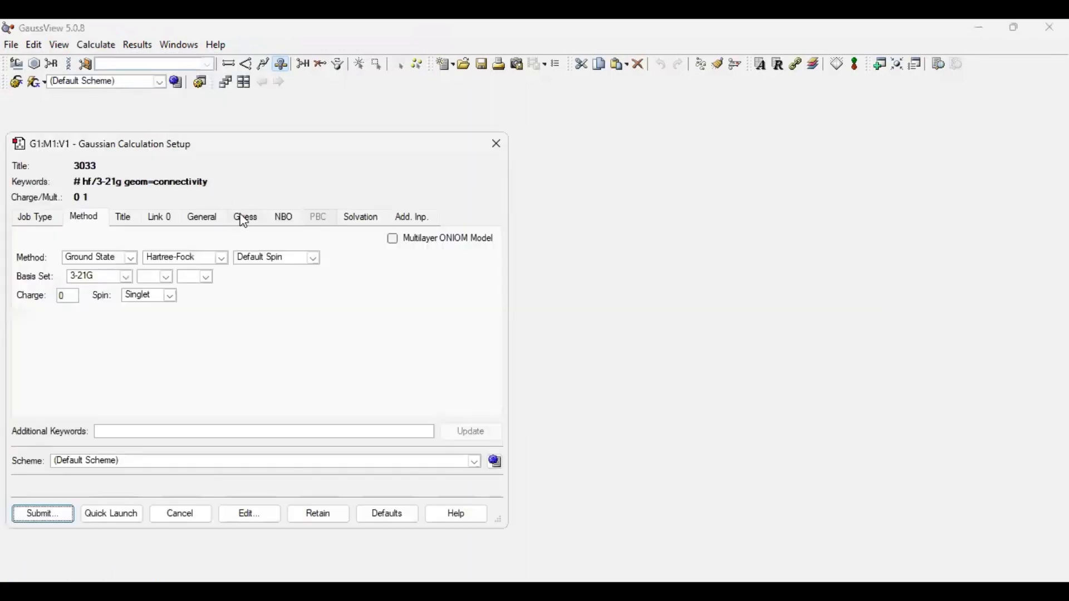
left_click(49, 220)
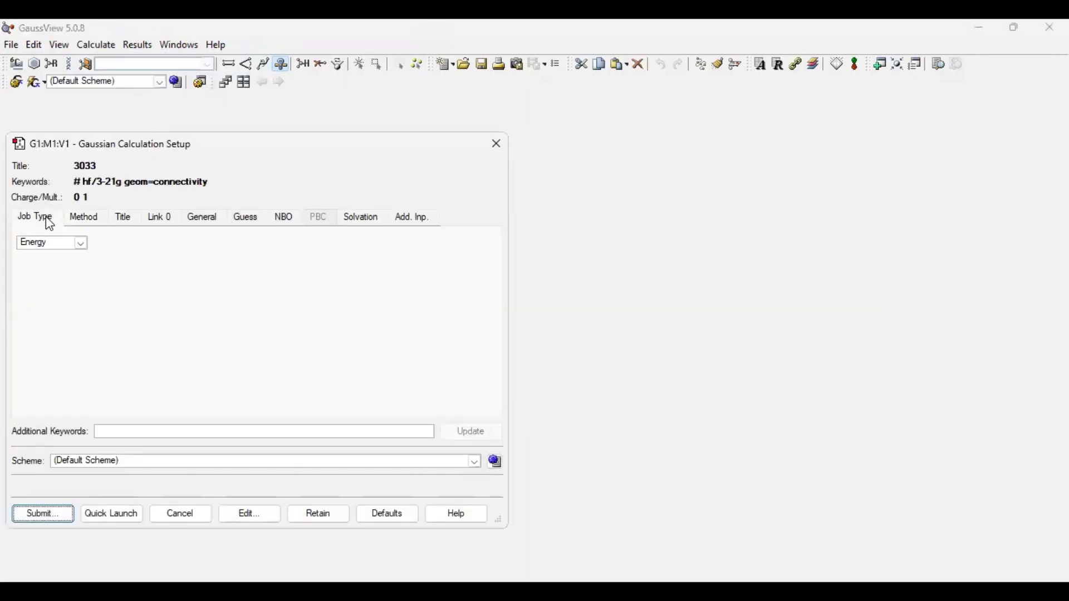
left_click(82, 245)
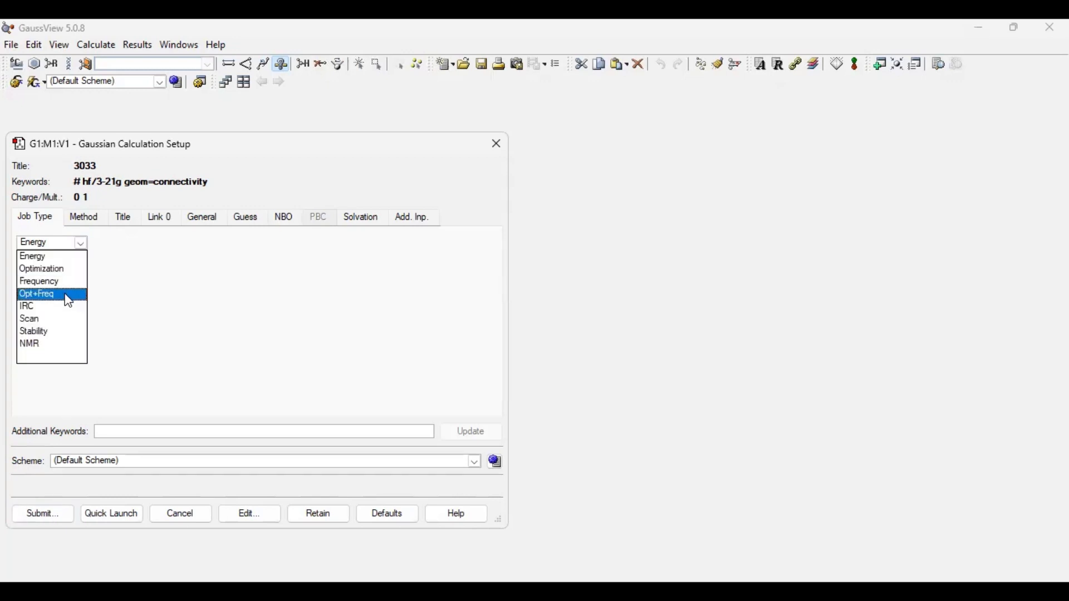
left_click(69, 296)
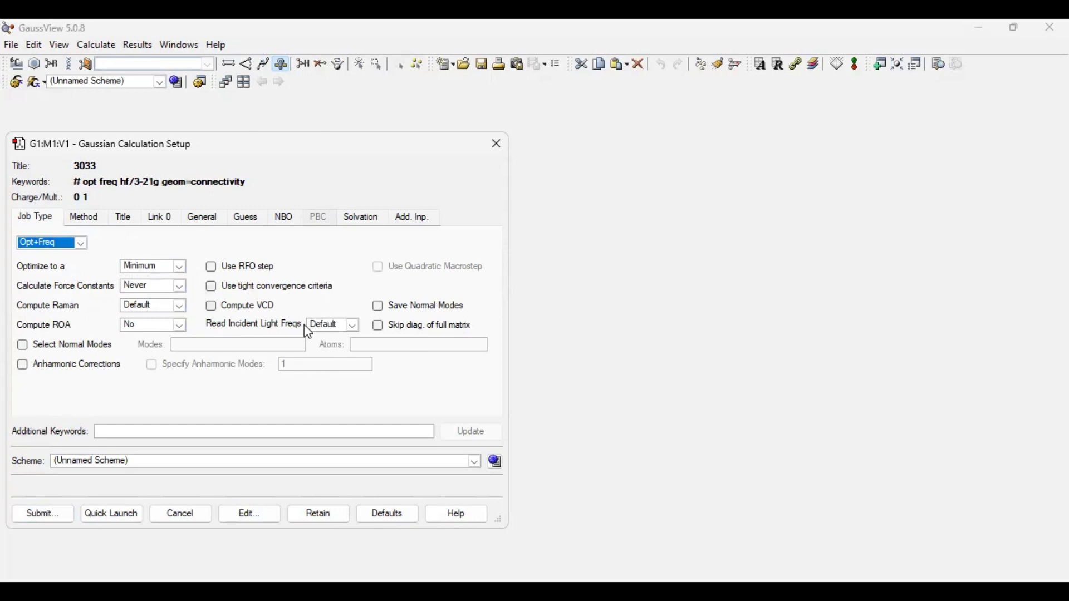
Set the ground-state method of the Opt+Freq job to Semi-empirical.
left_click(85, 218)
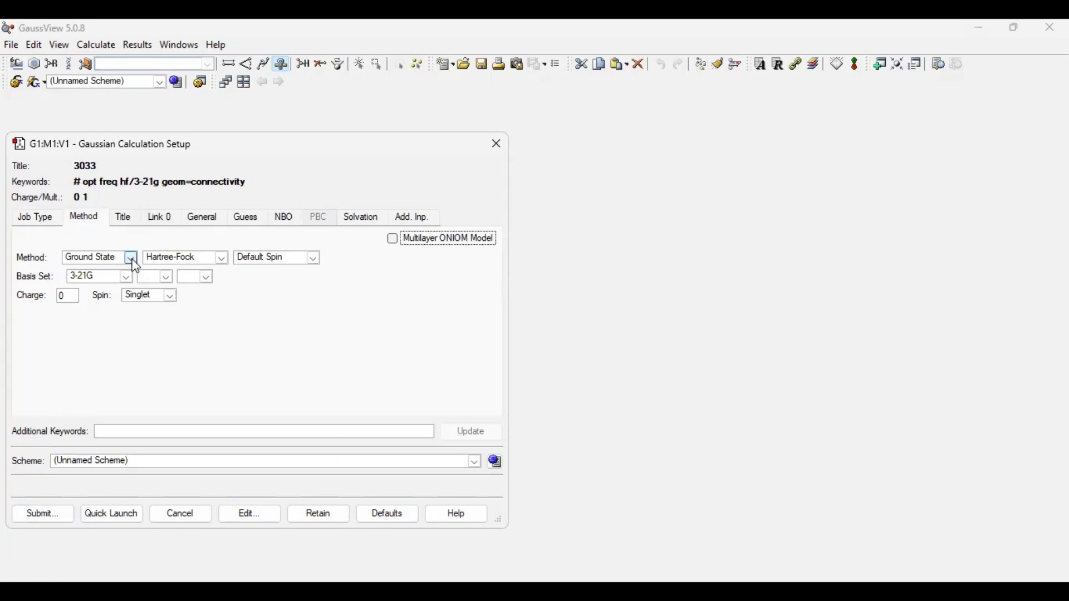
left_click(224, 259)
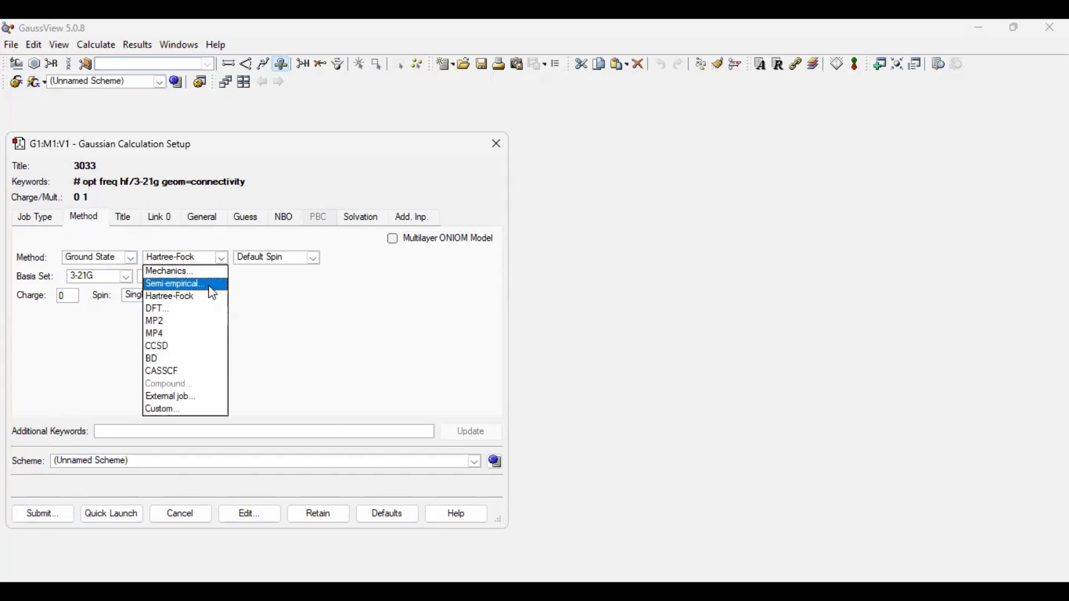
left_click(213, 285)
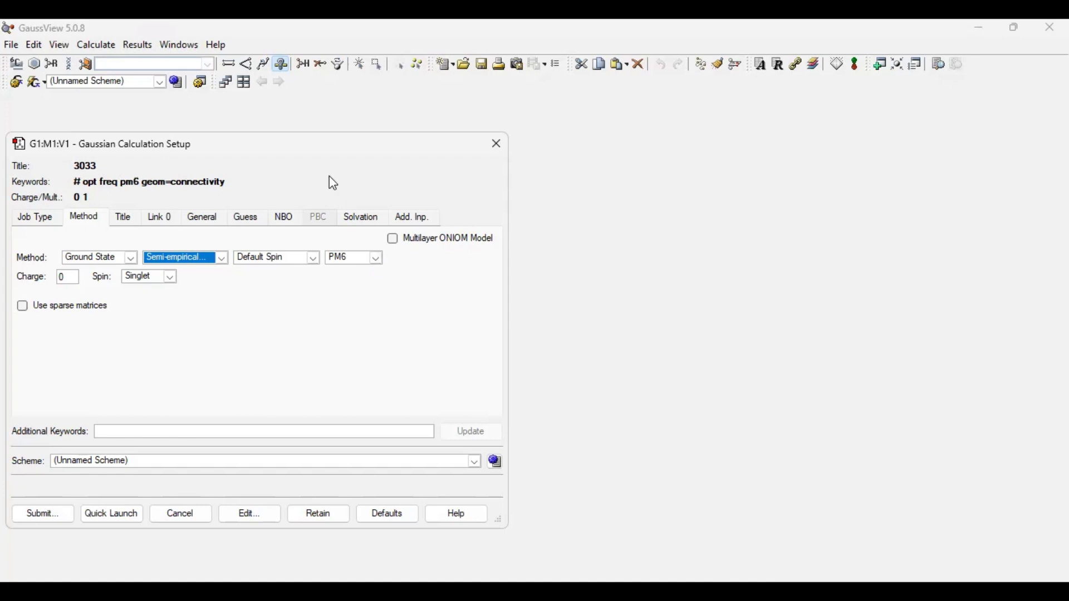
Replace the job title with "optimasi dan frekuensi diclofenac potassium".
left_click(127, 219)
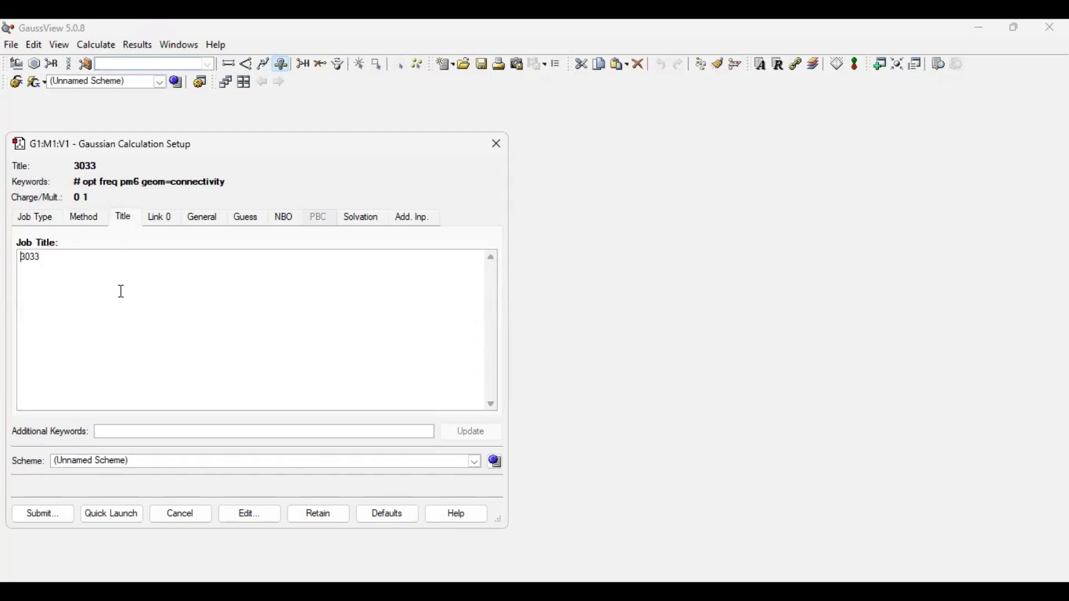
key("BackSpace")
key("BackSpace")
key("BackSpace")
key("BackSpace")
type("optimasi dan freku")
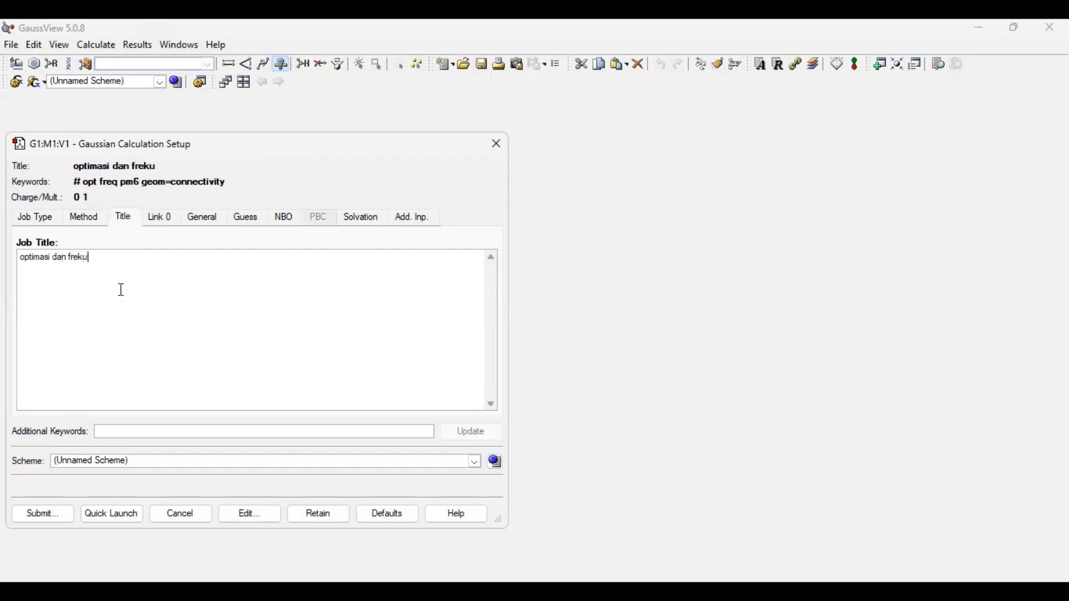
type("ensi diclofe")
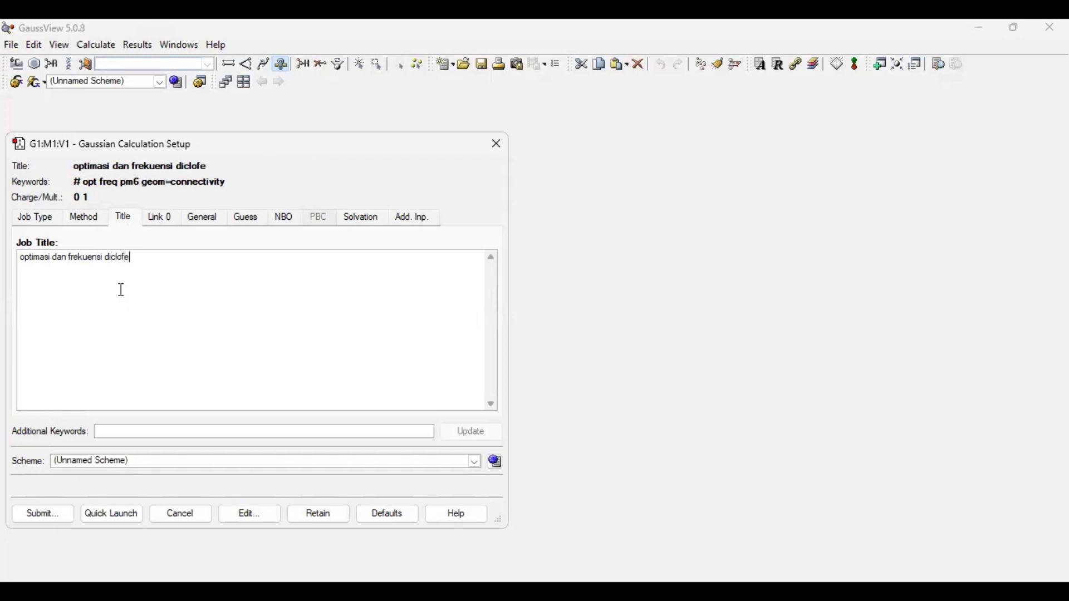
type("nac potassium")
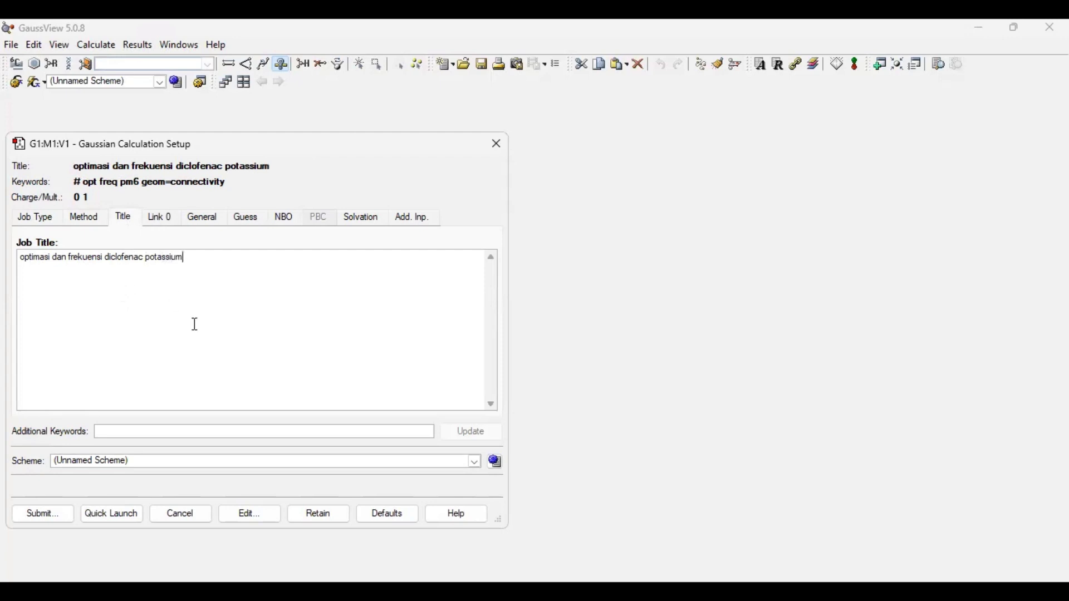
Submit the job to Gaussian, saving its input file as "optimasi dan frekuensi diclofenac potassium" in the Downloads folder.
left_click(44, 512)
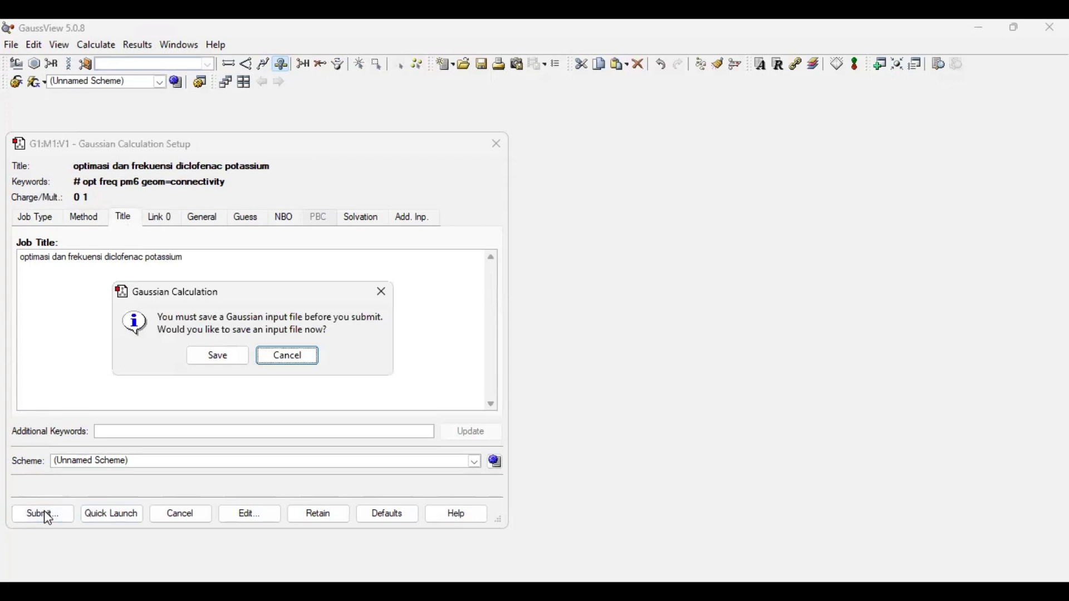
left_click(213, 362)
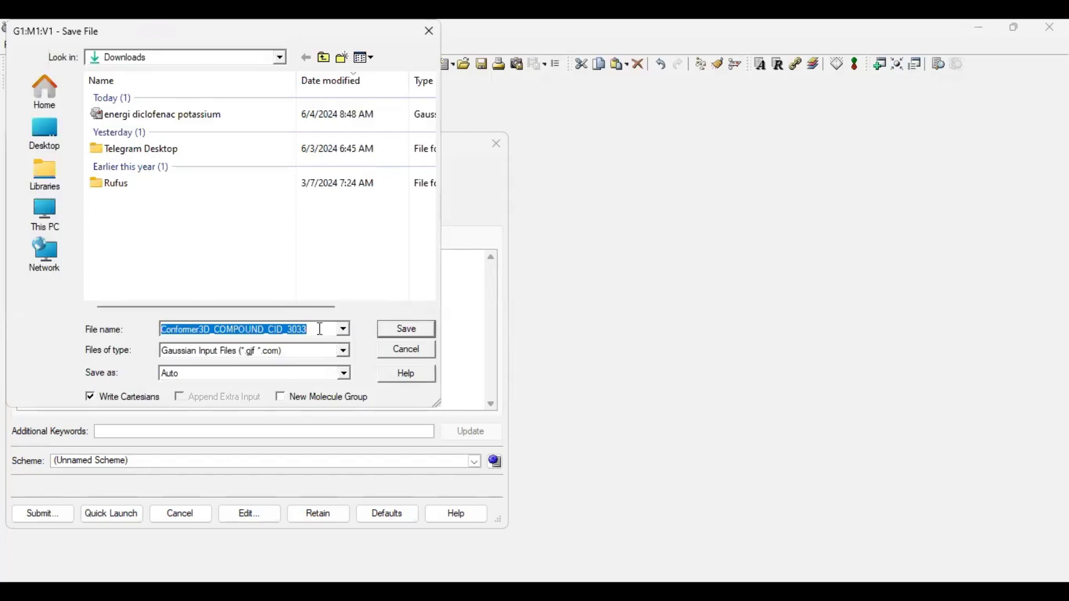
key("BackSpace")
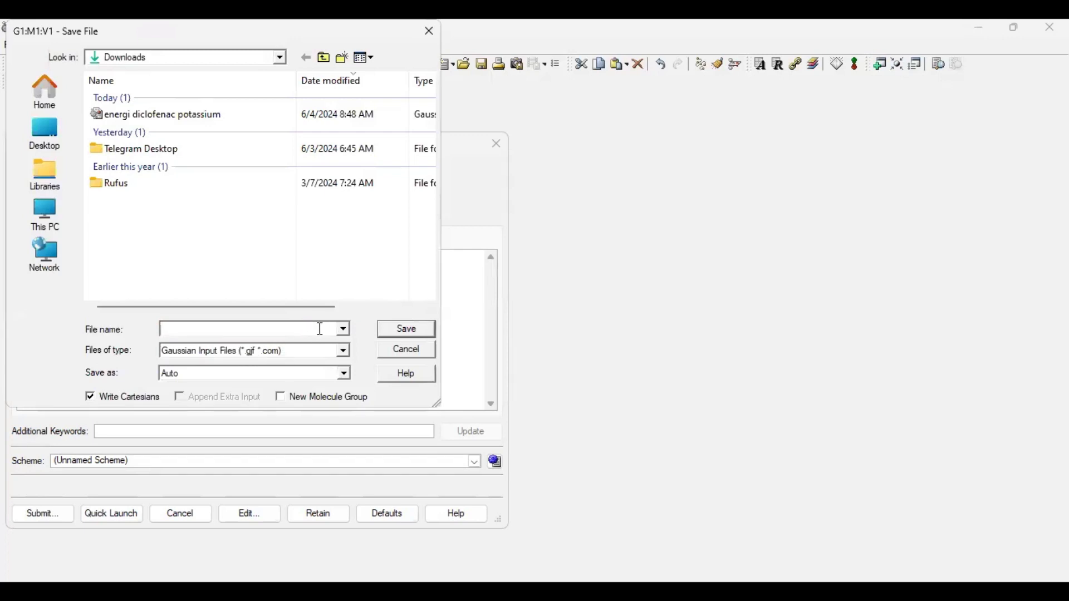
type("optimasi dan frekuensi diclofena")
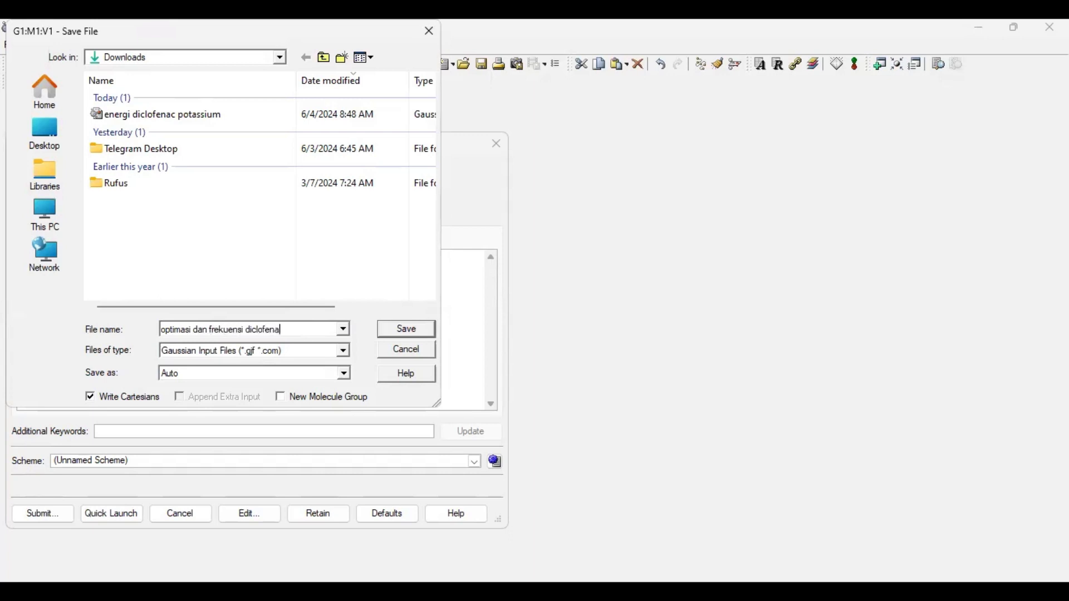
type("c potass")
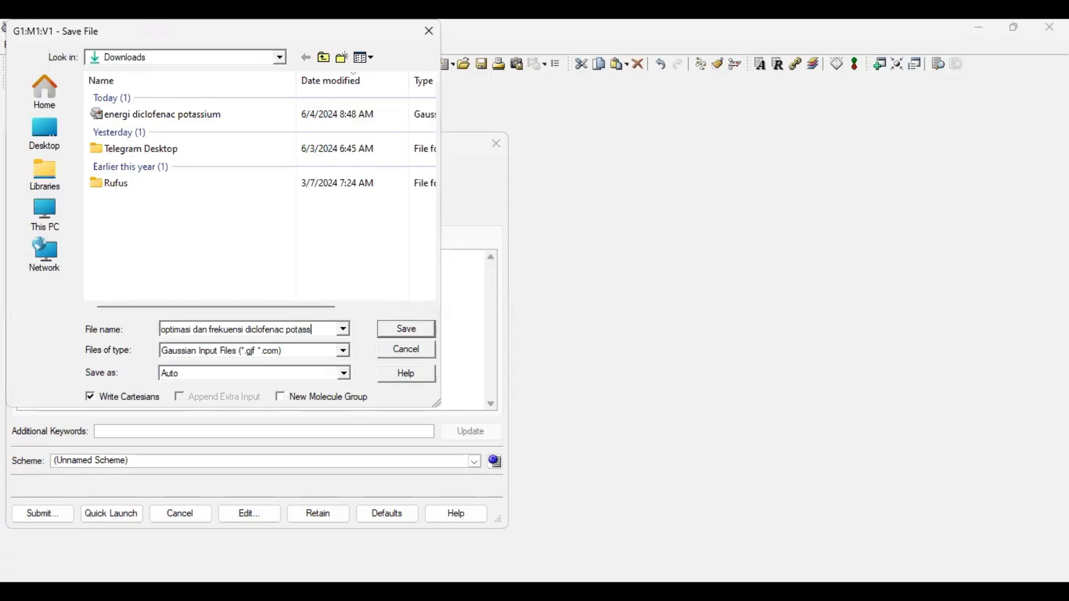
type("ium")
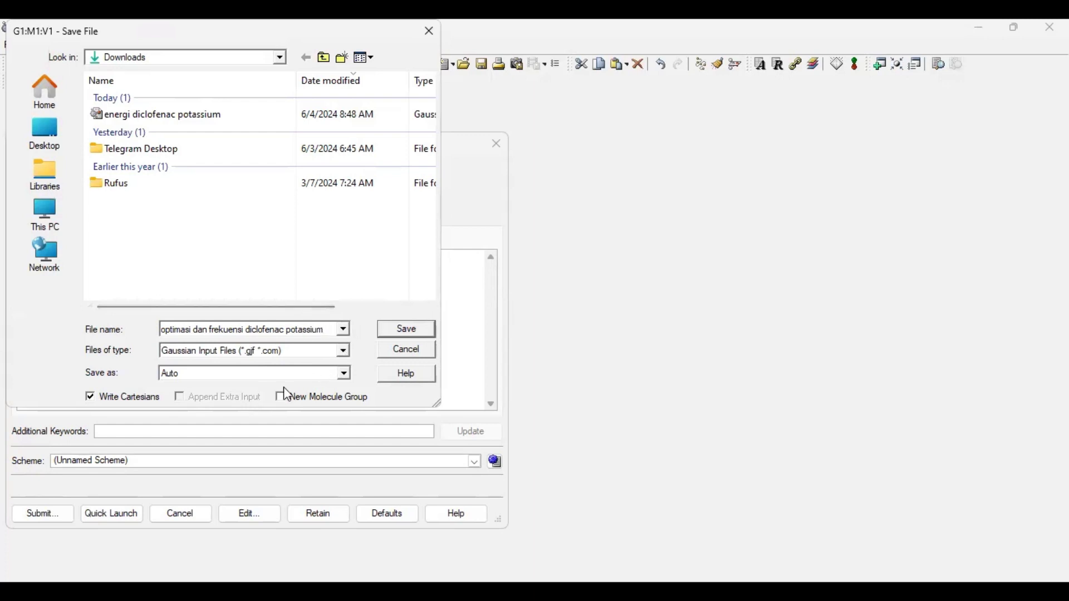
left_click(417, 333)
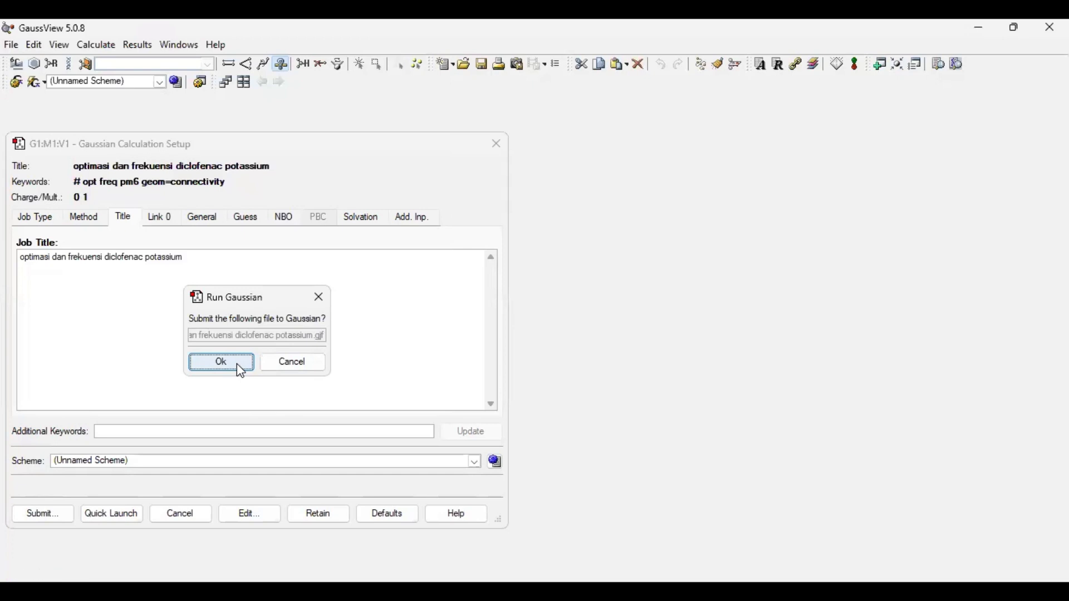
left_click(239, 364)
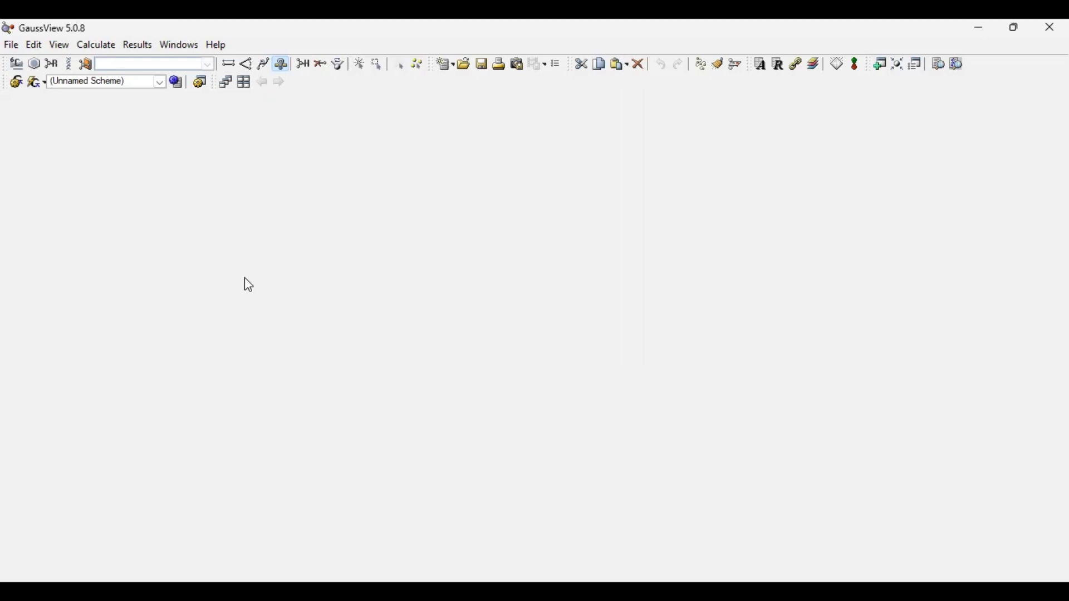
Place the Opt+Freq input structure beside the checkpoint structure, rotate it for comparison, and minimize the input structure's window.
left_click(230, 335)
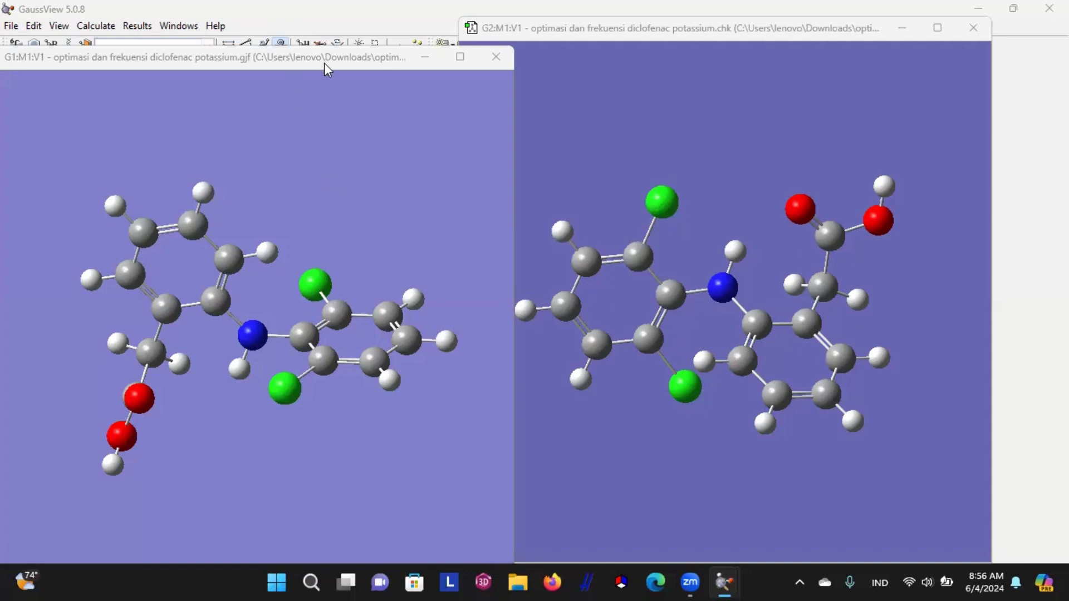
left_click_drag(319, 63, 274, 55)
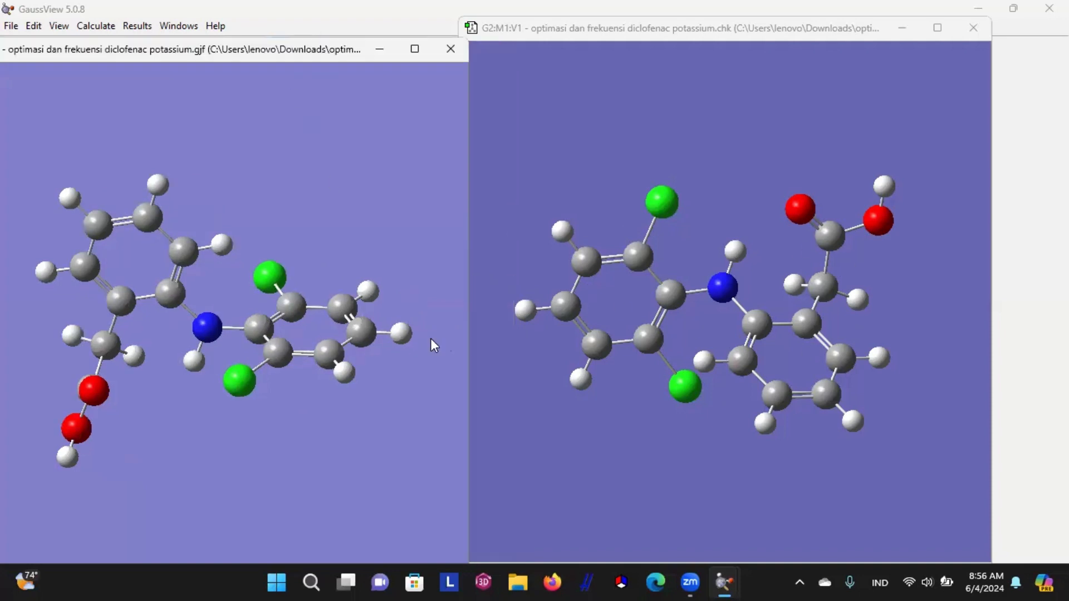
left_click_drag(210, 340, 341, 262)
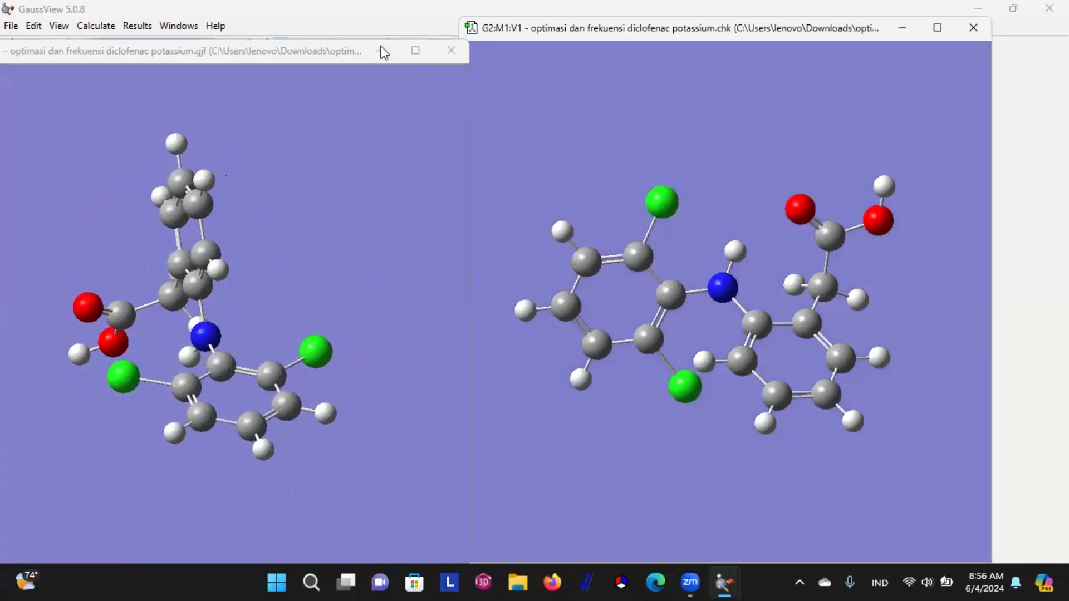
left_click(382, 50)
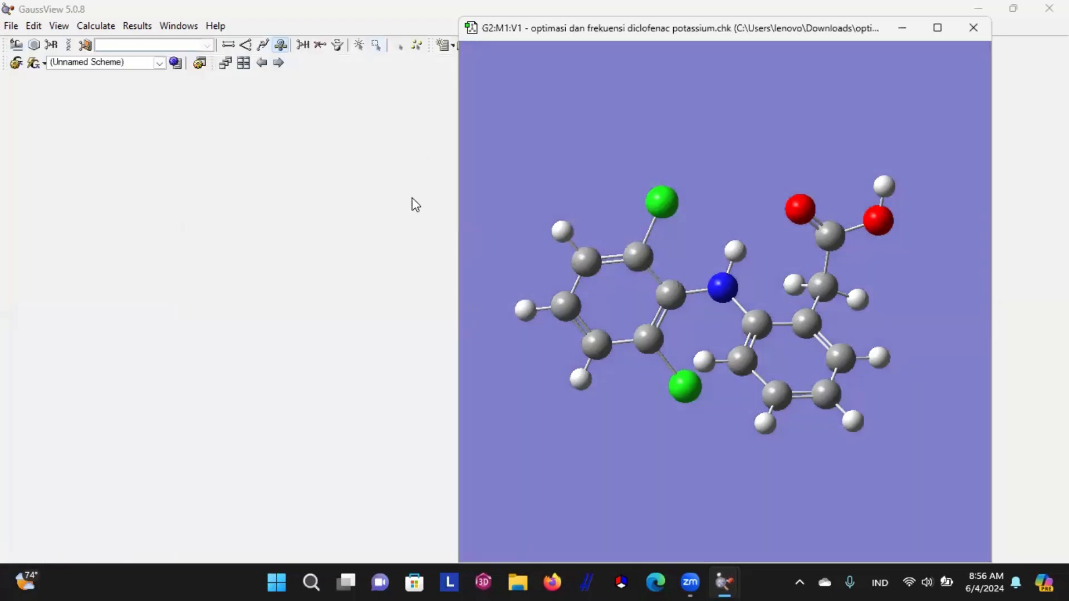
Review the Gaussian calculation summary of the optimization-frequency checkpoint result, then dismiss it.
left_click(135, 25)
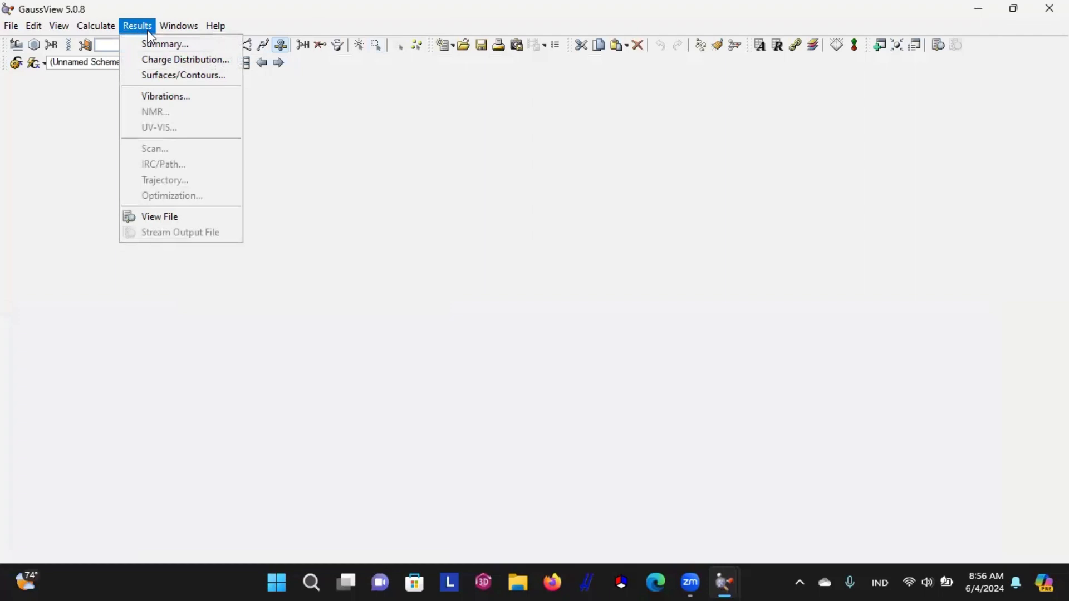
left_click(127, 160)
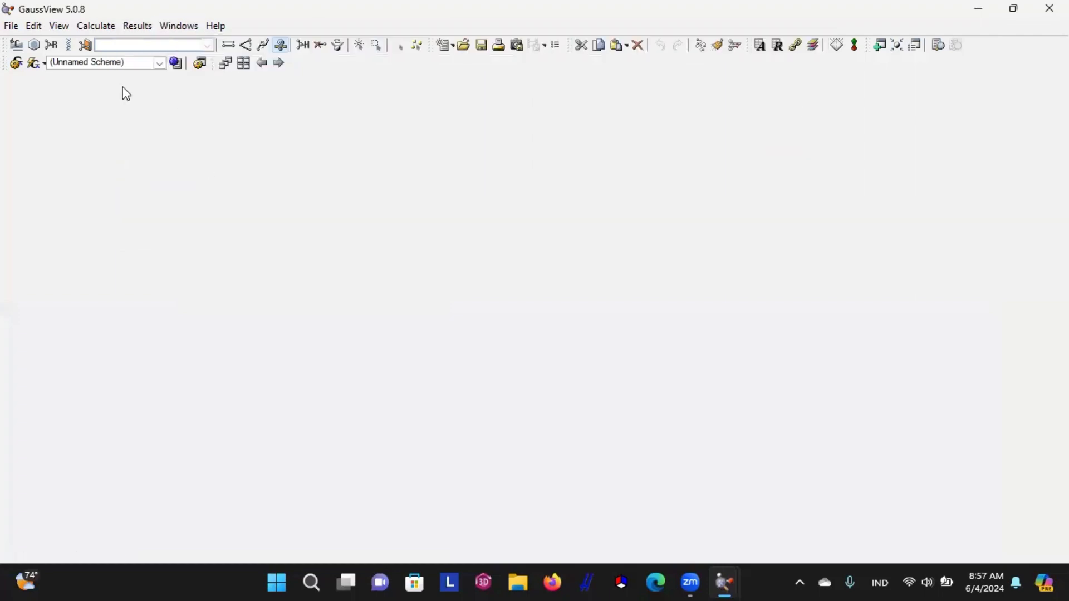
left_click(127, 28)
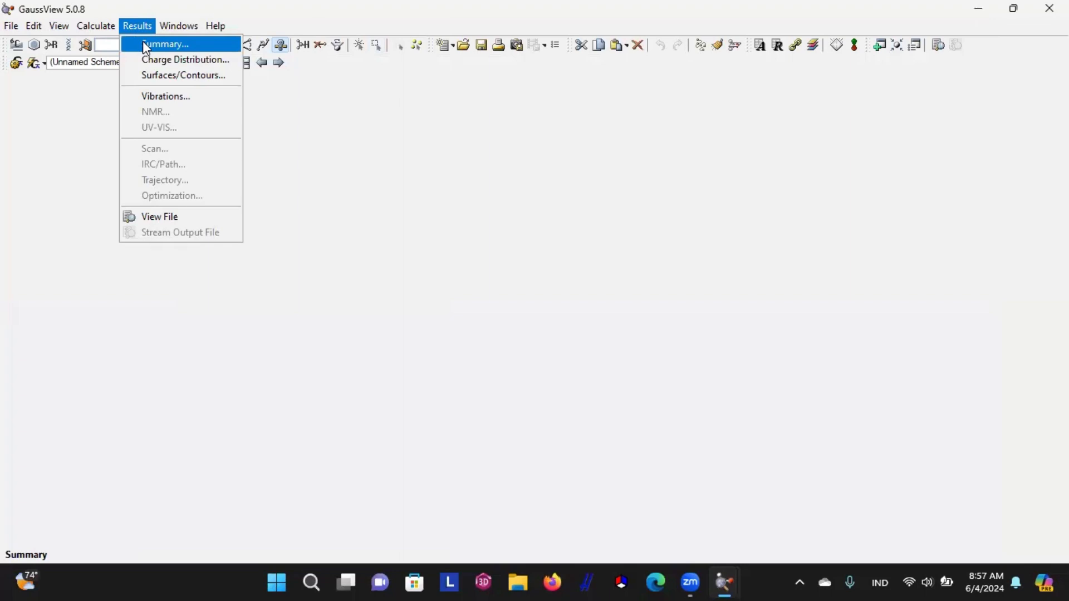
left_click(146, 46)
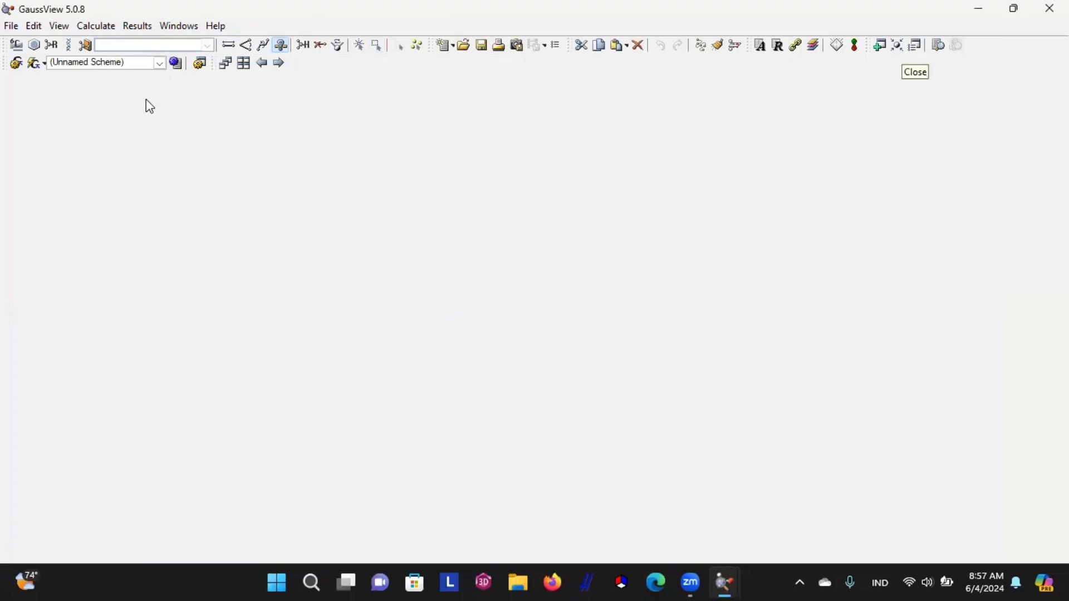
left_click(137, 26)
left_click(146, 48)
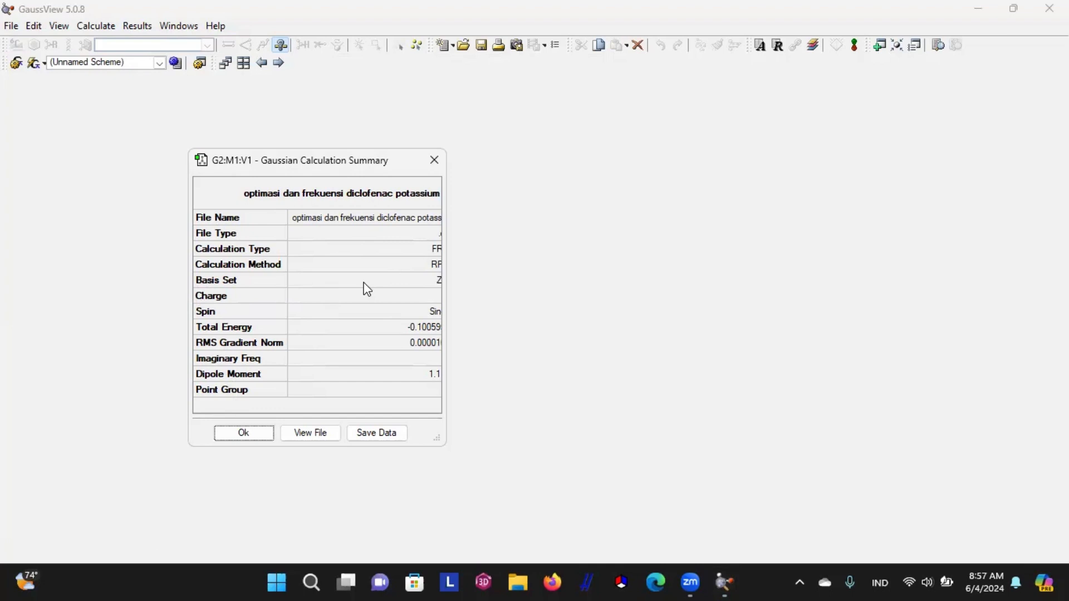
left_click(229, 437)
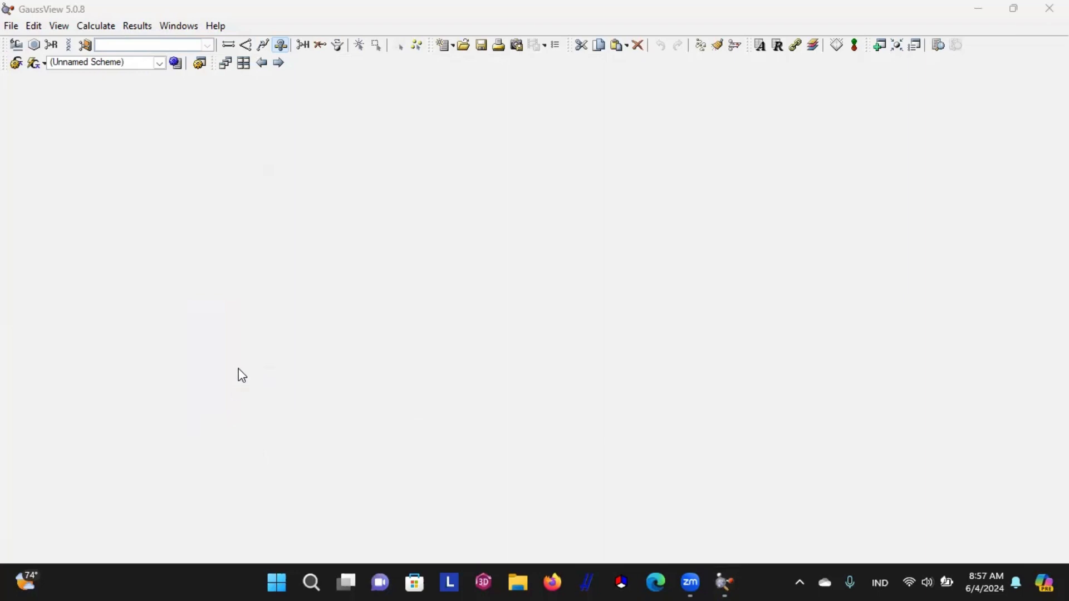
Display the Mulliken charge distribution on the checkpoint structure with charge numbers shown and atoms colored by charge.
left_click(137, 27)
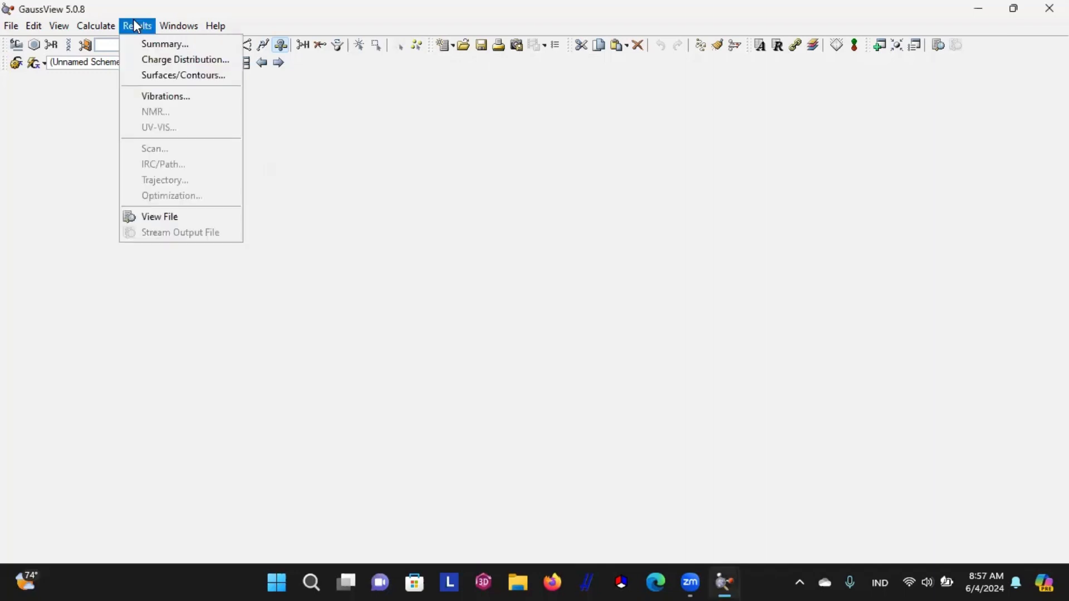
left_click(161, 63)
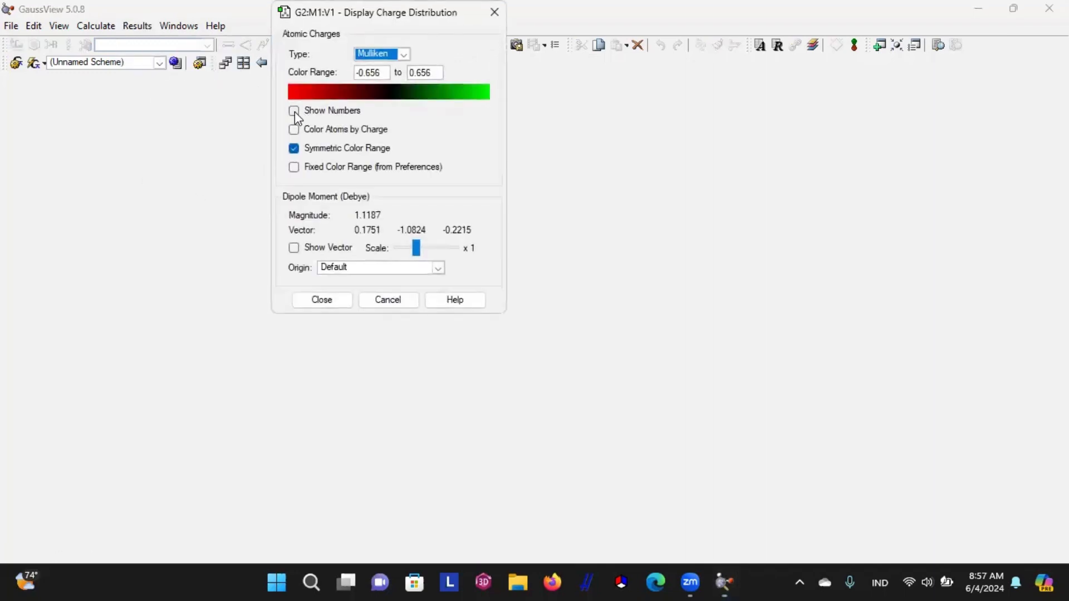
mouse_move(732, 583)
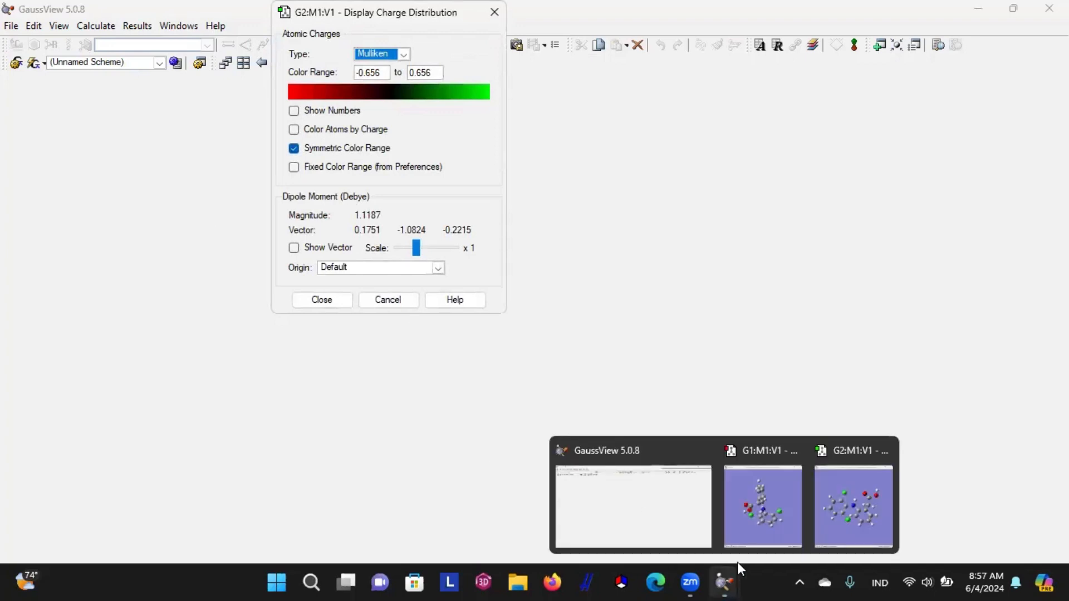
left_click(856, 499)
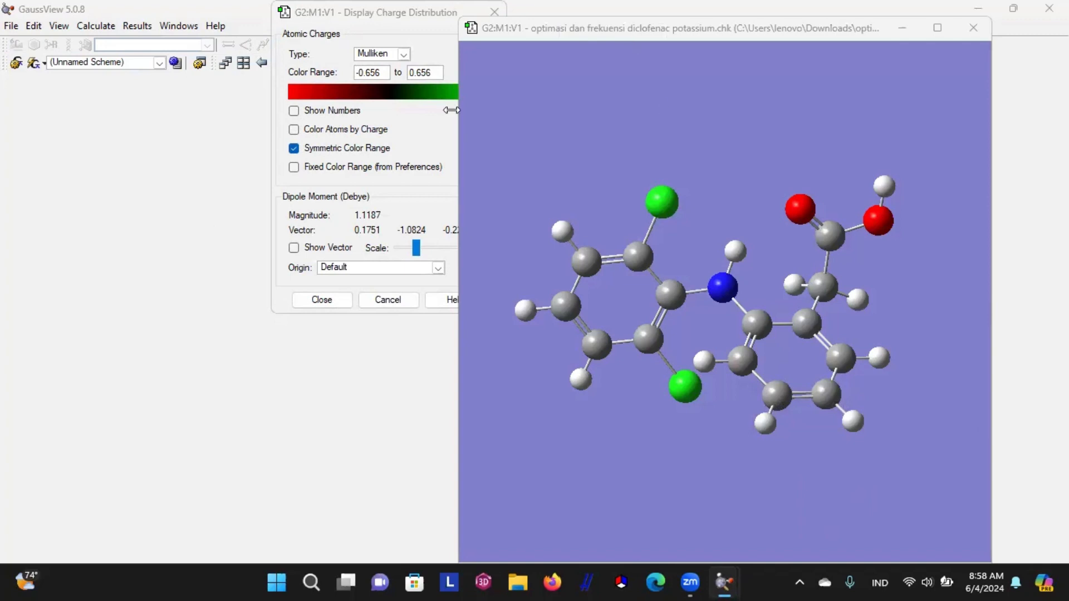
left_click(294, 112)
left_click(294, 111)
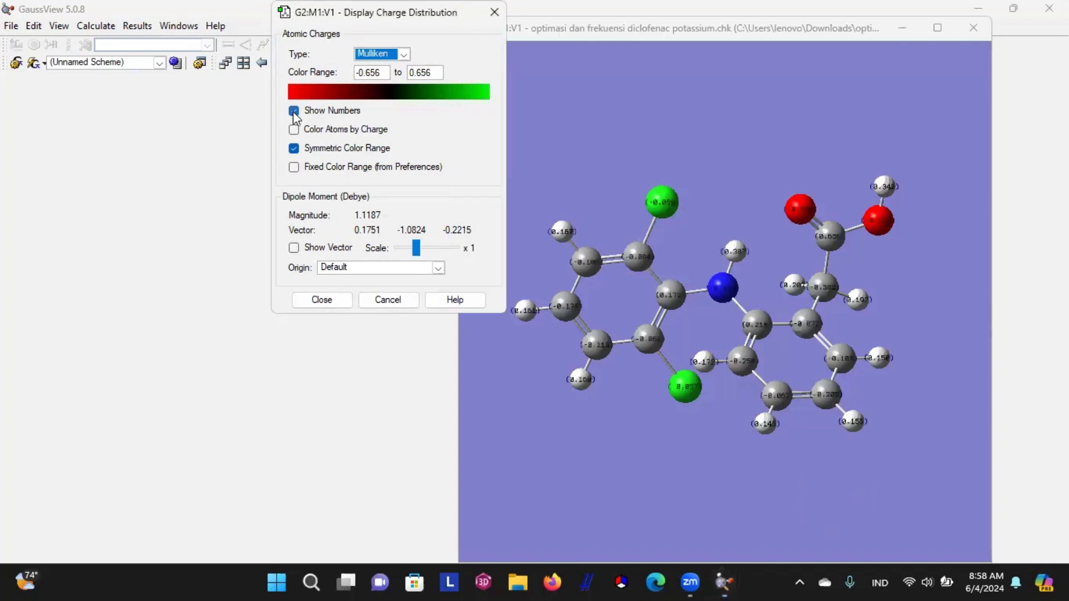
scroll(614, 254, "up", 8)
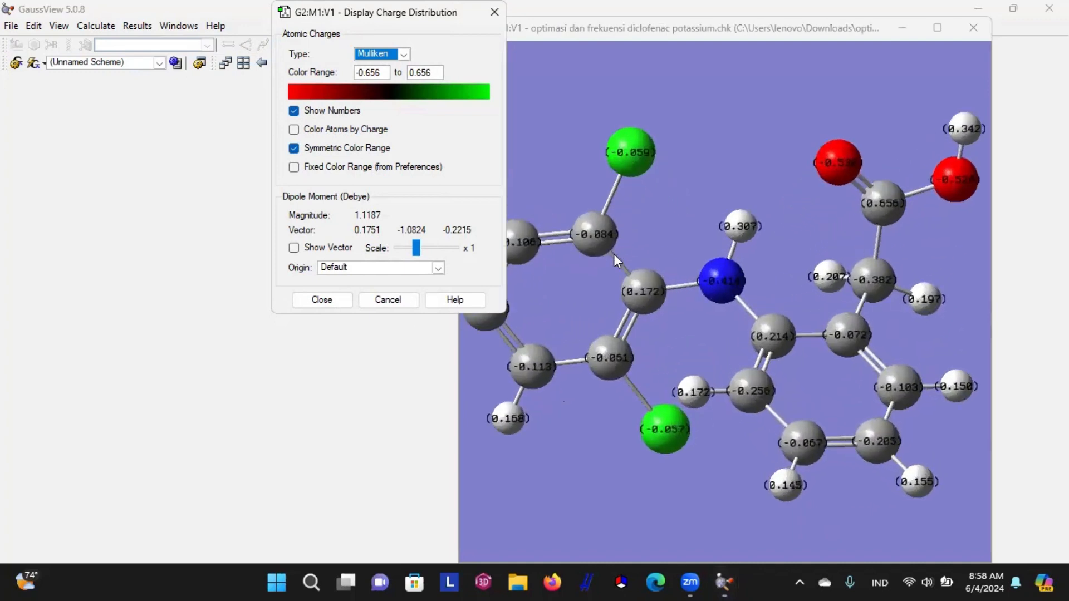
left_click(293, 130)
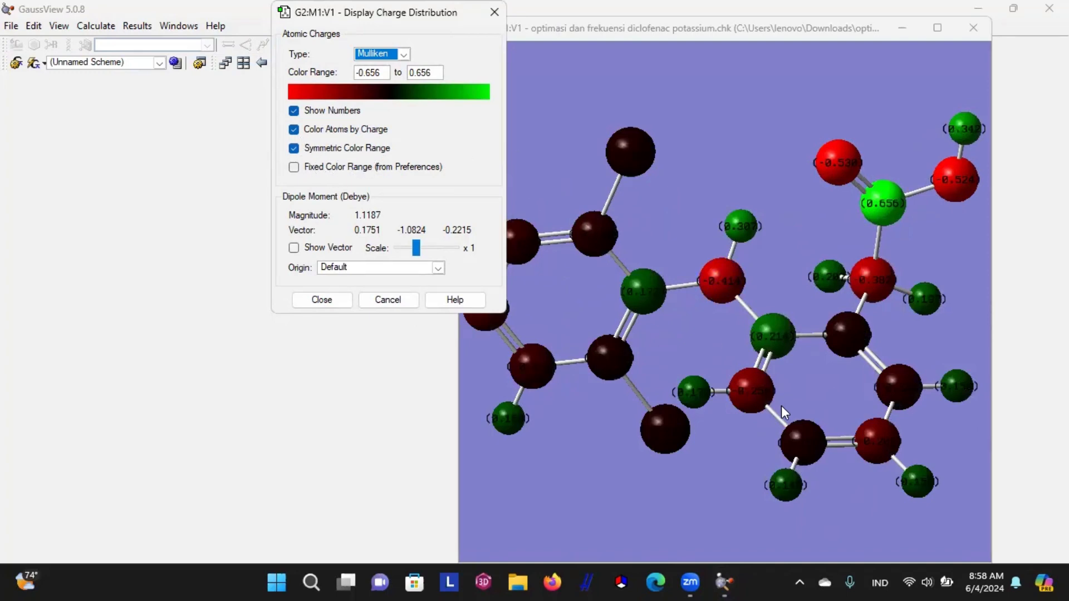
left_click(322, 300)
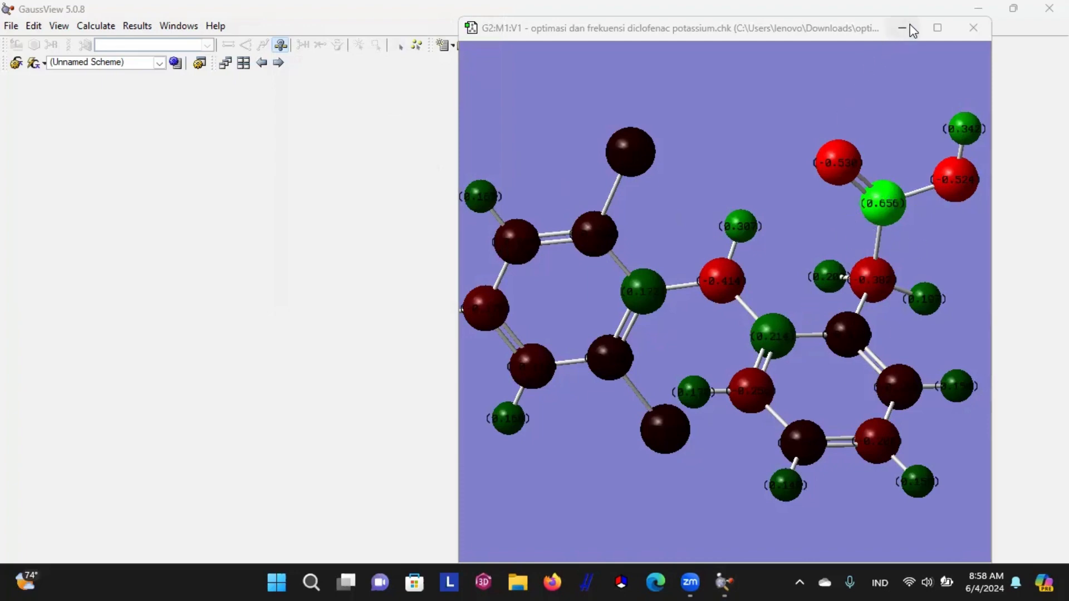
Turn off the charge numbers and the charge-based atom coloring on the checkpoint structure.
left_click(138, 26)
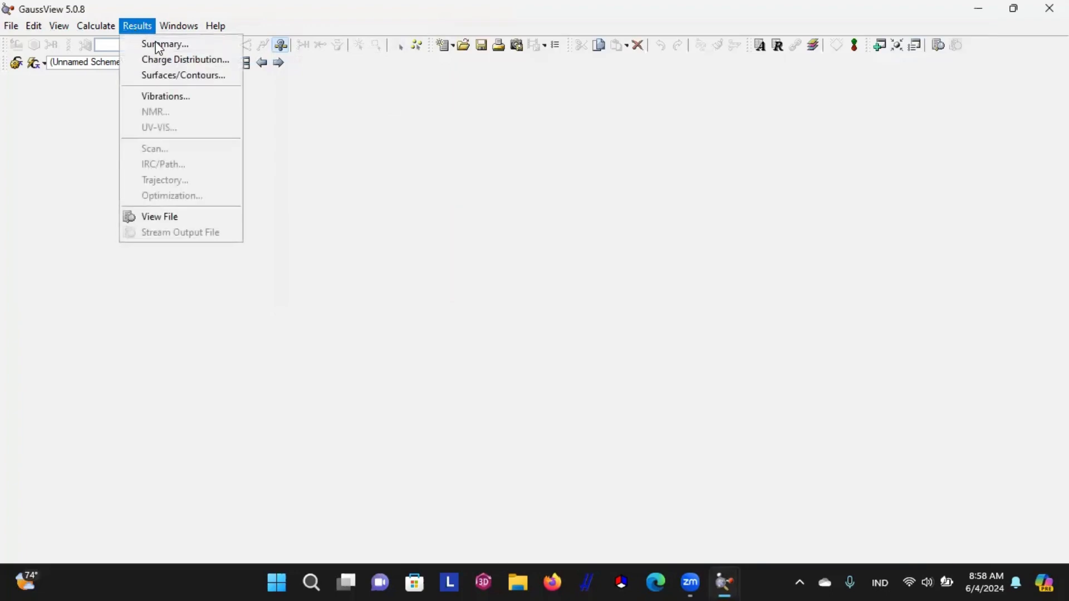
left_click(192, 63)
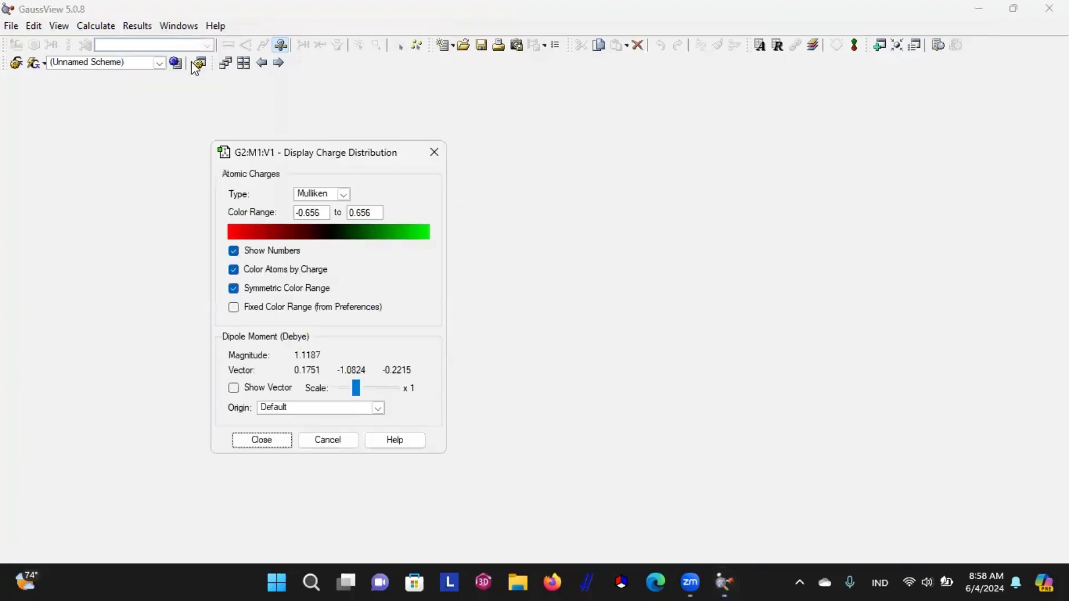
left_click(234, 251)
left_click(233, 269)
left_click(433, 153)
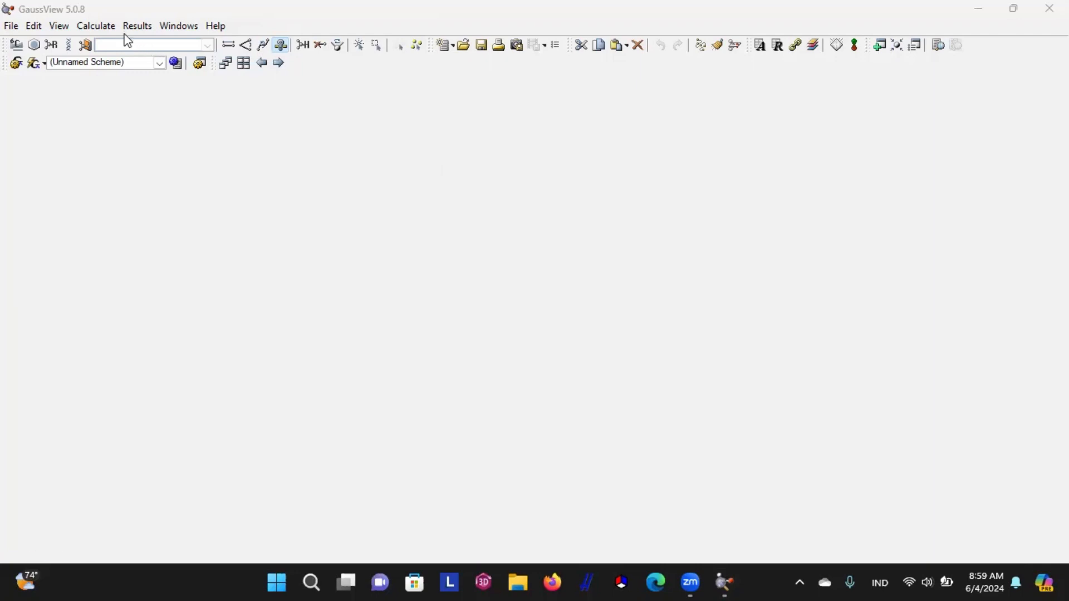
Look at the charge distribution settings and bring the checkpoint structure back into view.
left_click(144, 27)
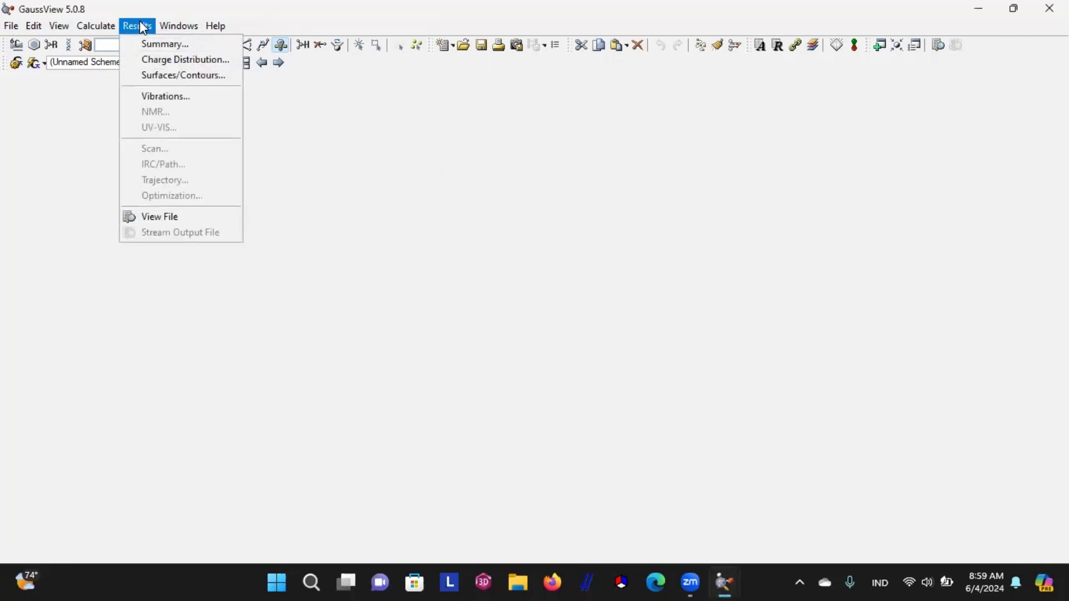
left_click(155, 59)
left_click(434, 153)
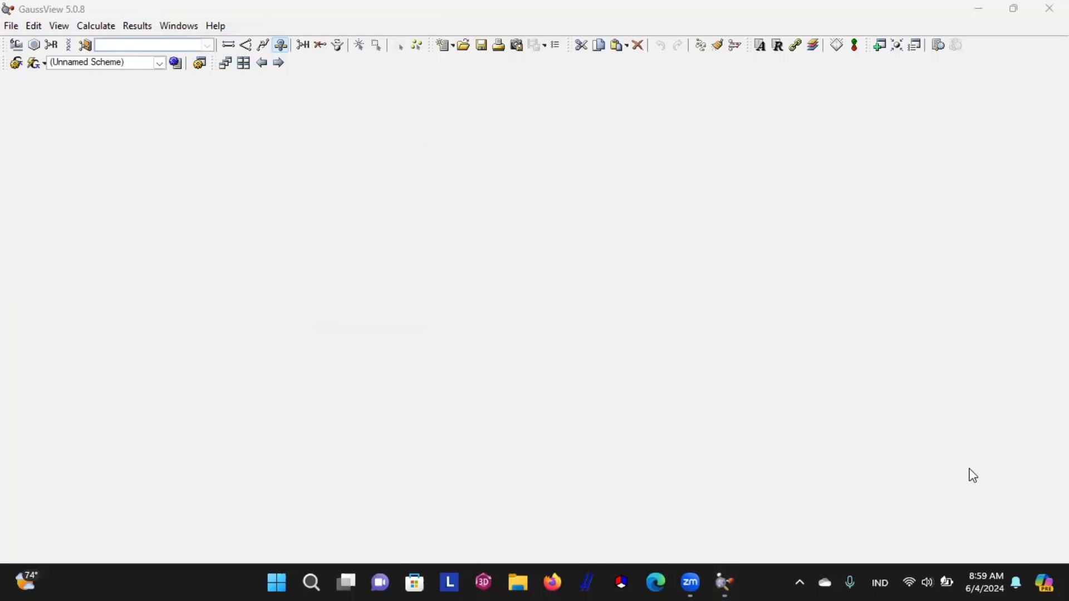
mouse_move(724, 583)
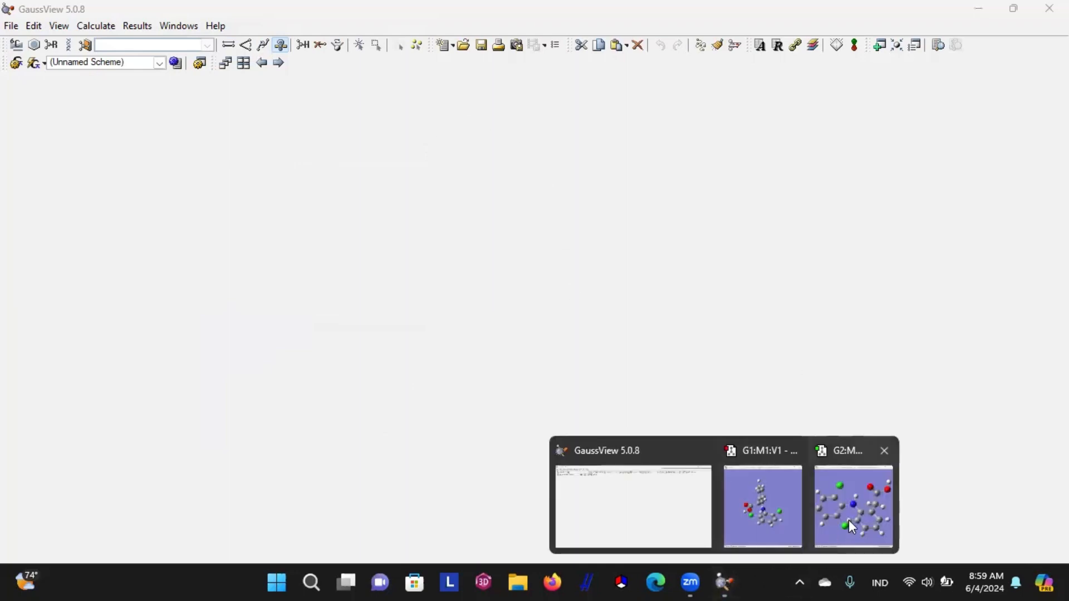
left_click(855, 520)
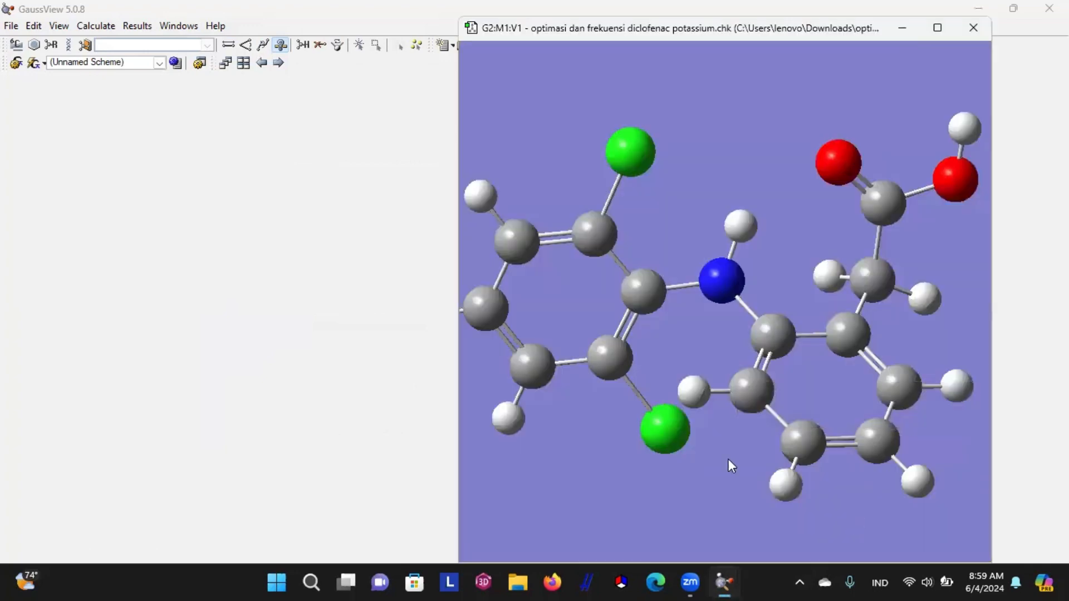
left_click(137, 26)
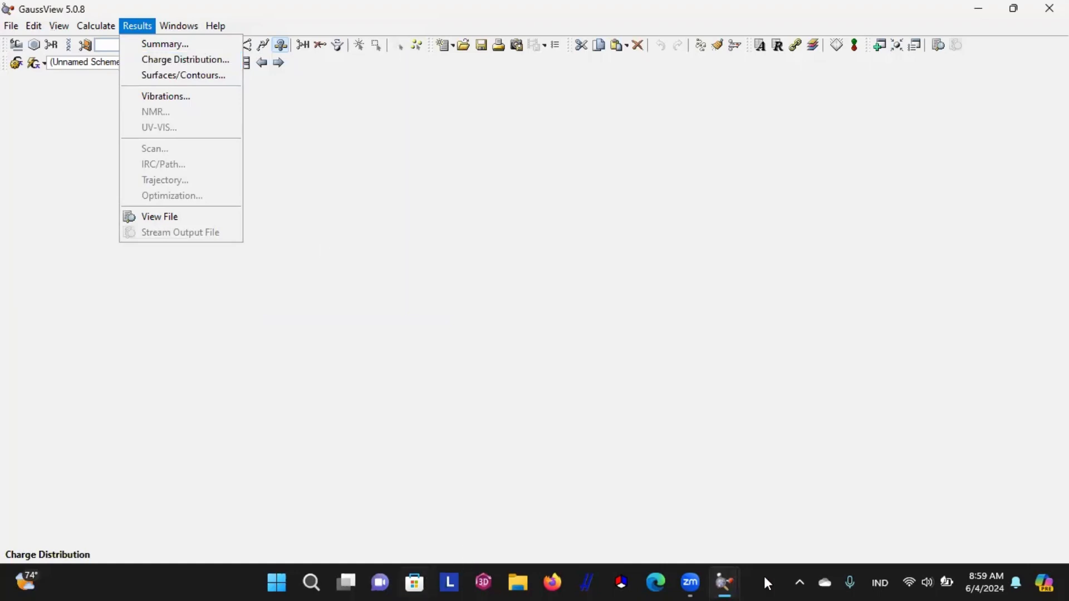
mouse_move(727, 584)
left_click(845, 509)
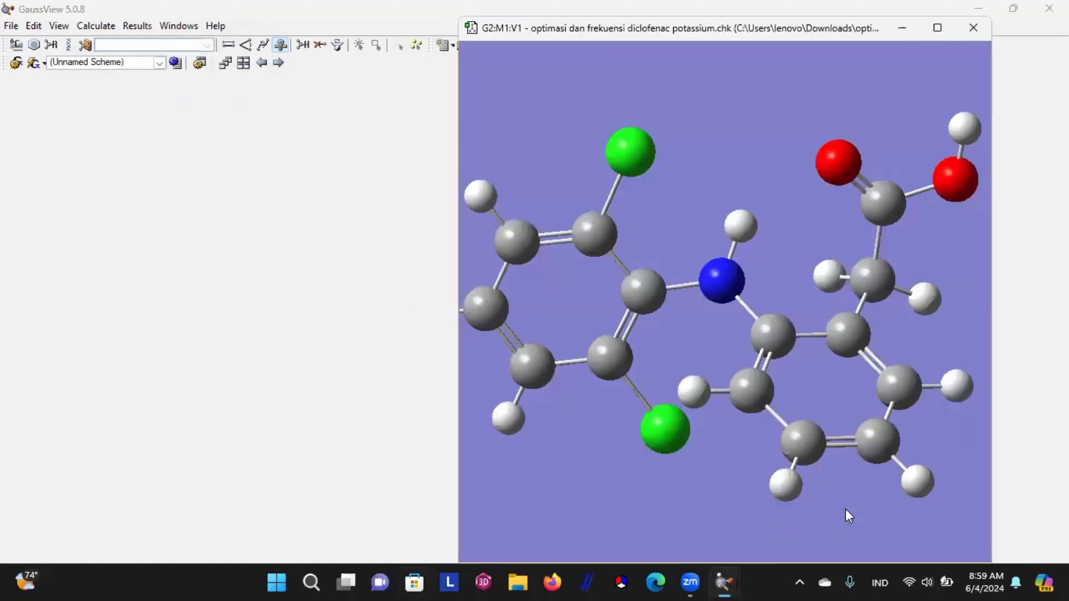
Check the Gaussian calculation summary of the checkpoint structure once more and close it.
left_click(139, 25)
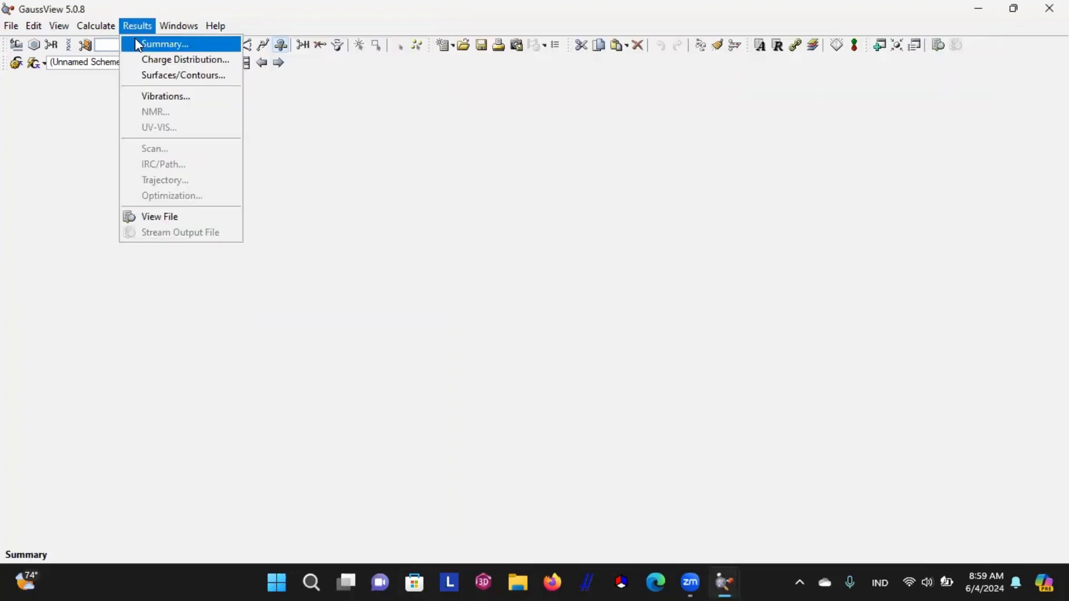
left_click(139, 44)
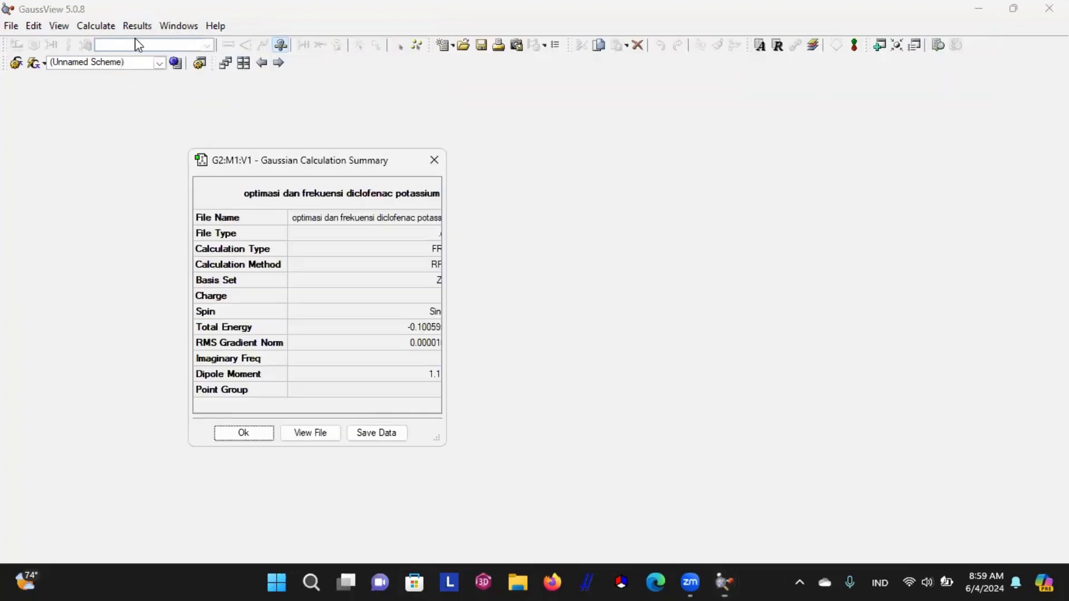
left_click(434, 163)
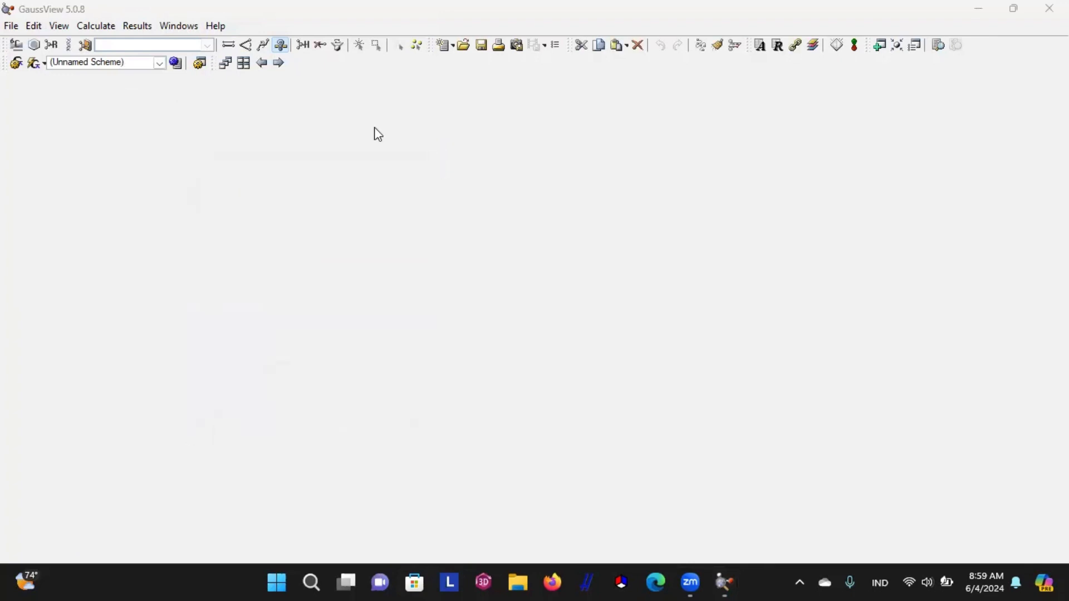
Show Mulliken charge numbers and color atoms by charge on the checkpoint structure, centering the molecule in its repositioned window.
left_click(142, 25)
left_click(162, 57)
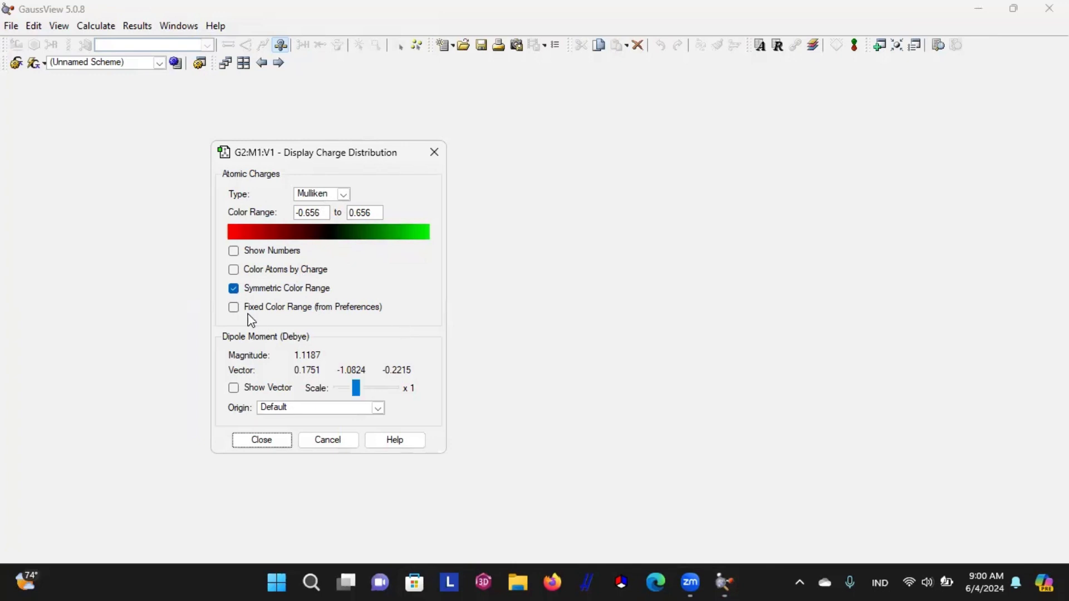
left_click(234, 270)
left_click(234, 252)
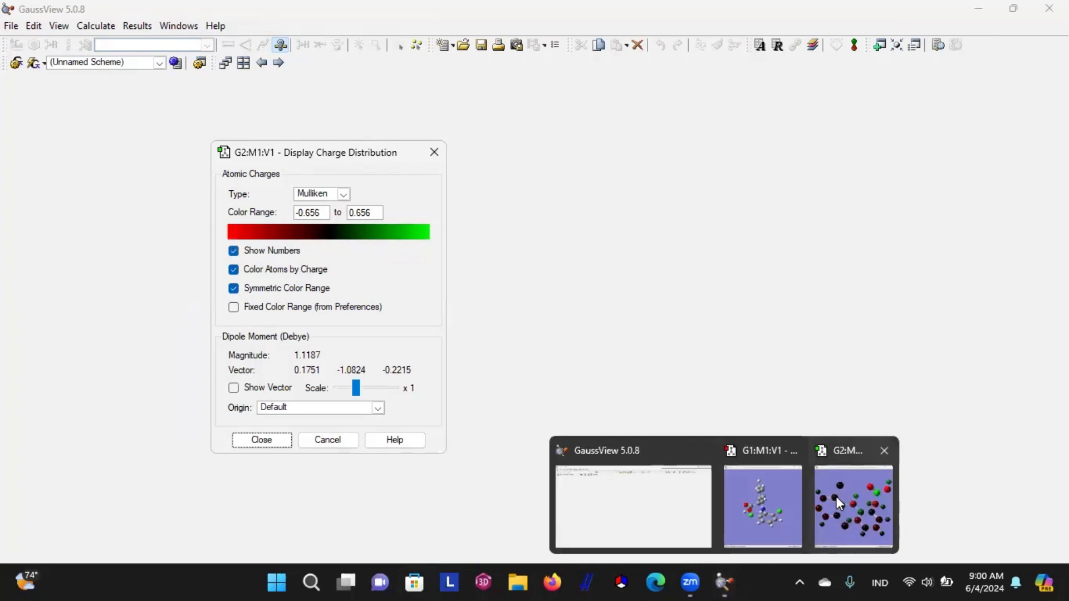
left_click(836, 496)
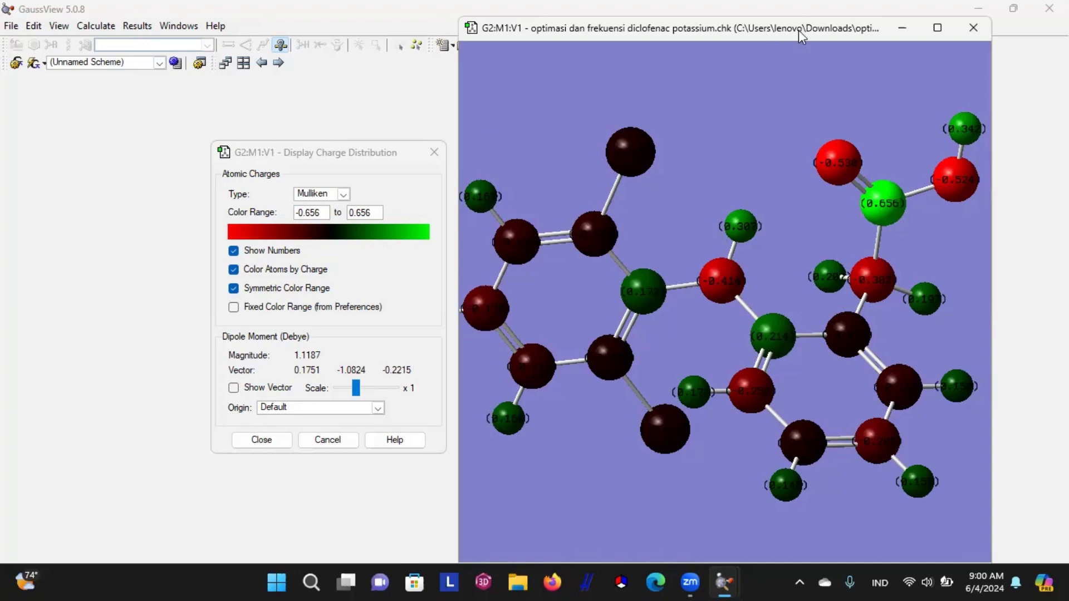
left_click_drag(799, 24, 802, 79)
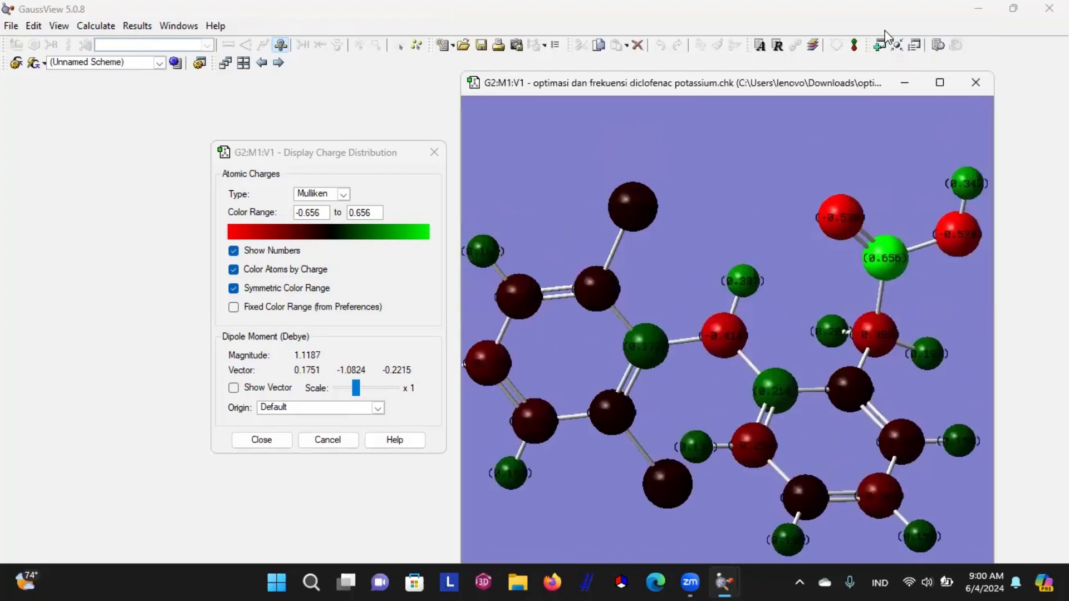
left_click(897, 44)
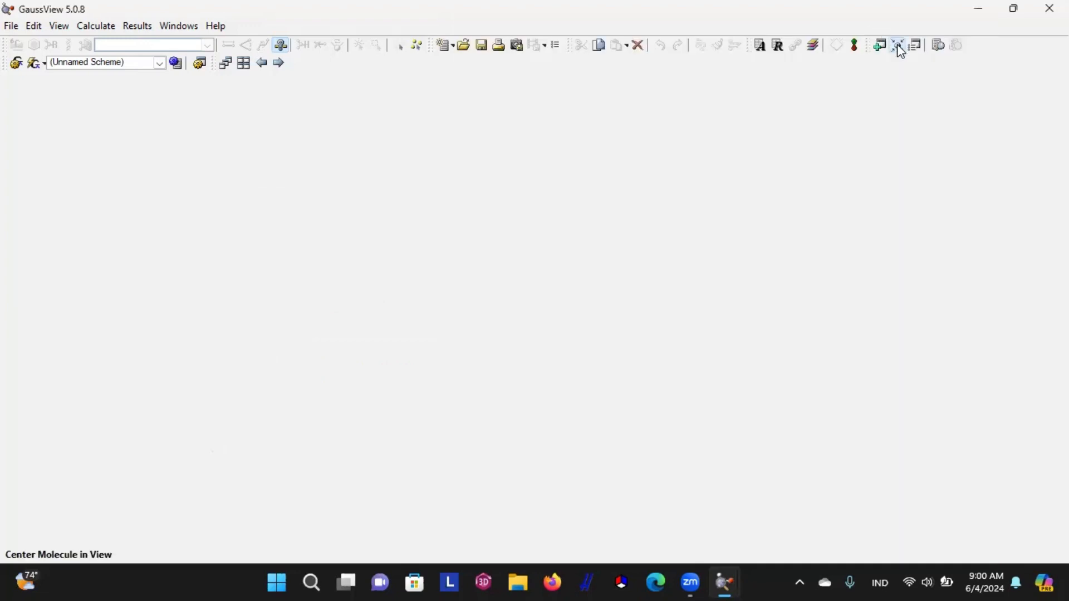
Bring the charge-colored optimization-frequency checkpoint structure back into view and examine its atomic charges.
mouse_move(725, 582)
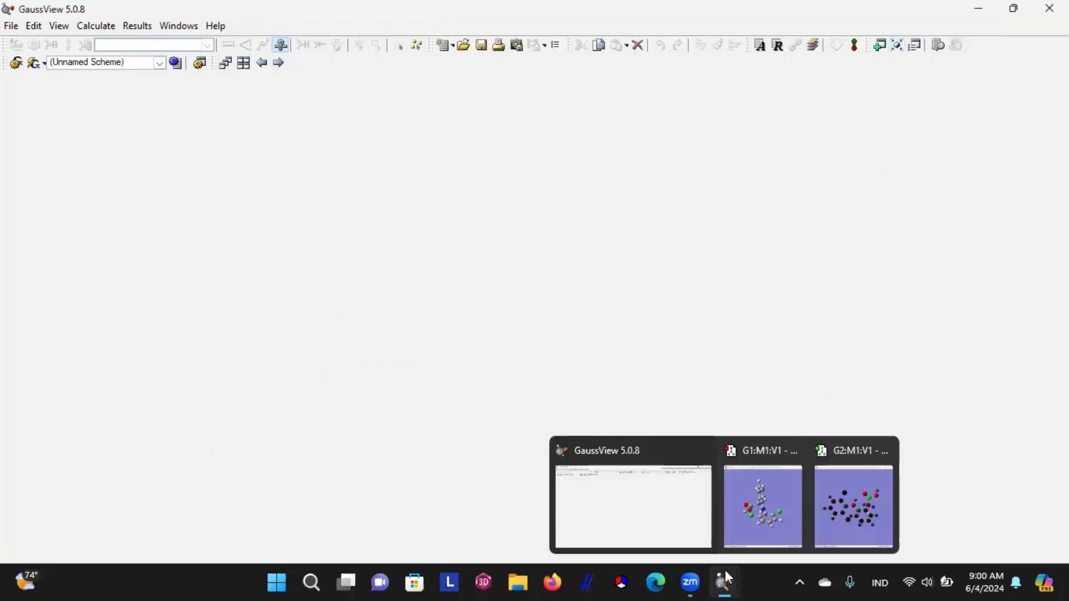
left_click(847, 498)
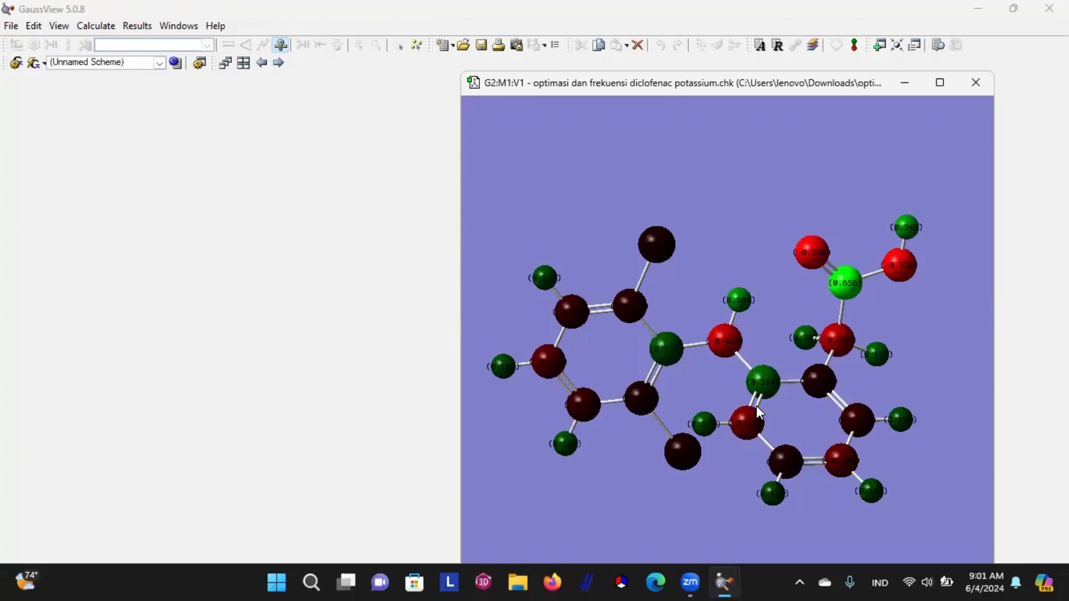
left_click(60, 26)
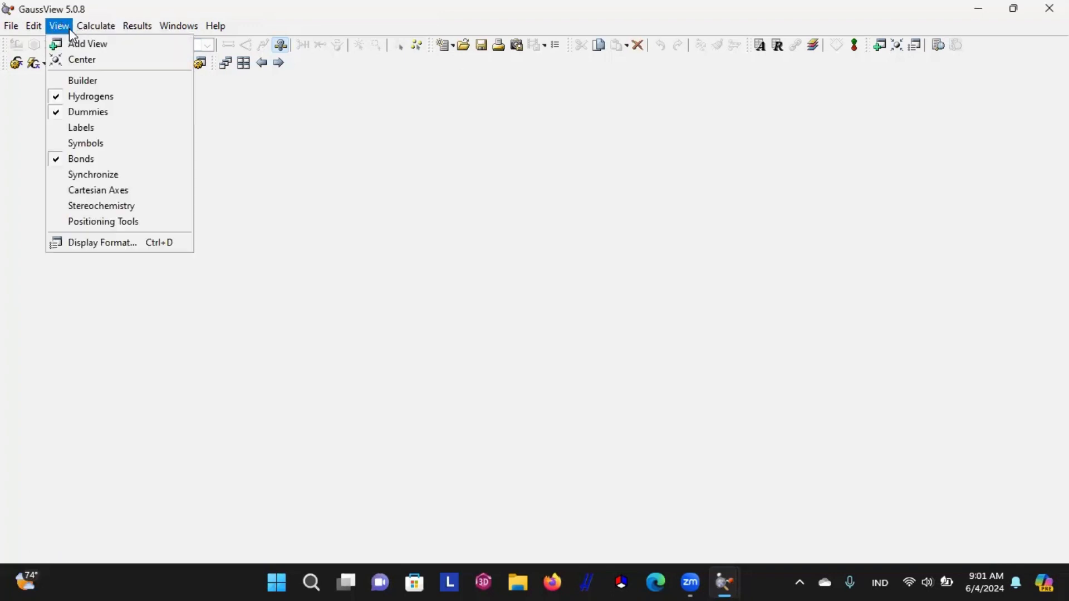
left_click(352, 174)
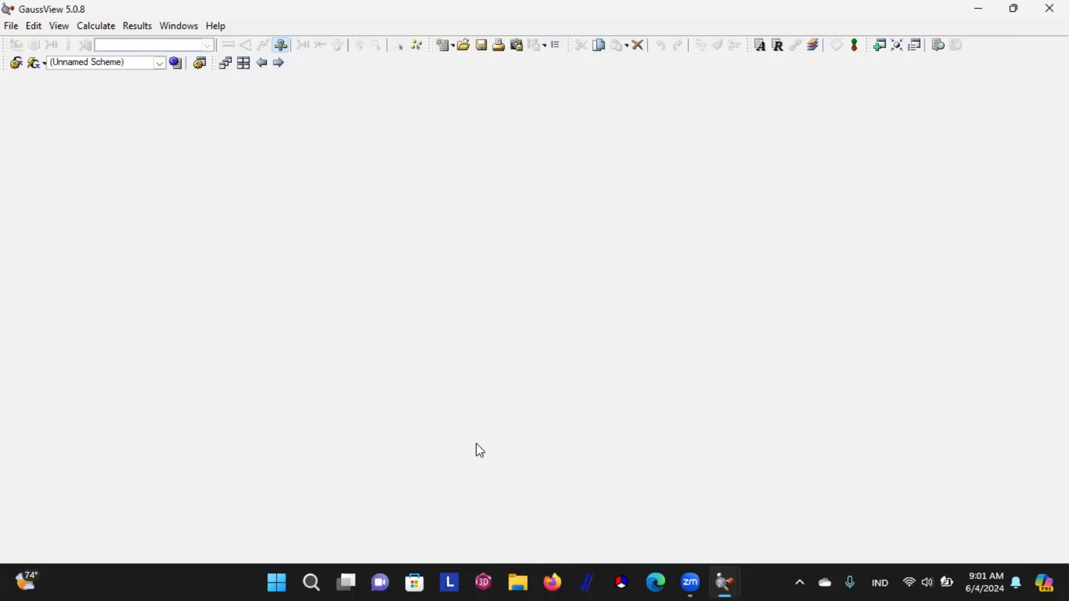
Open the Conformer3D_COMPOUND_CID_3033 structure file from Downloads and move its molecule window aside.
left_click(13, 28)
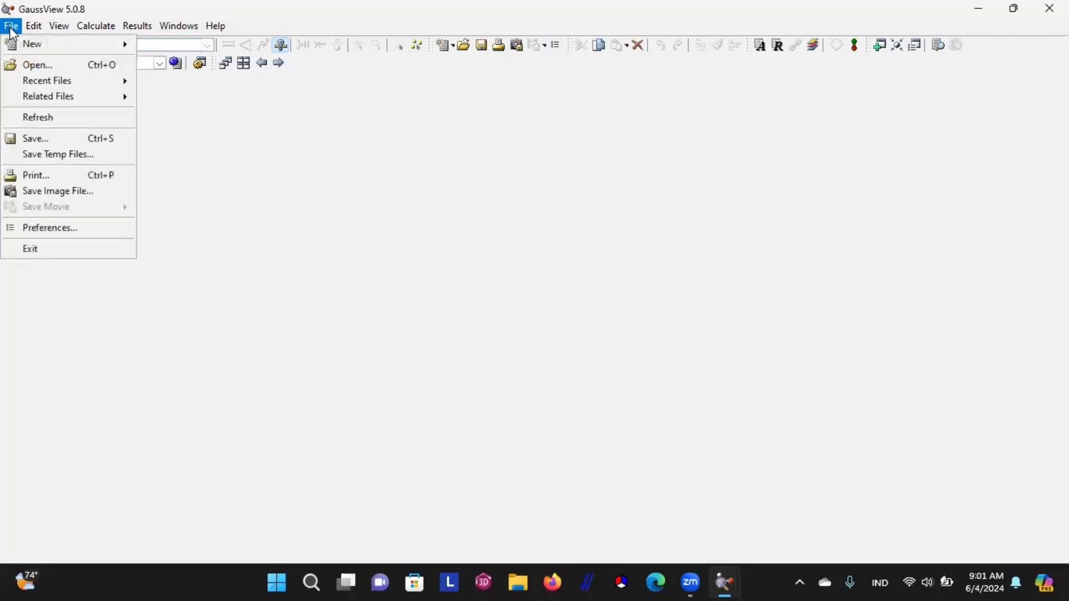
left_click(35, 65)
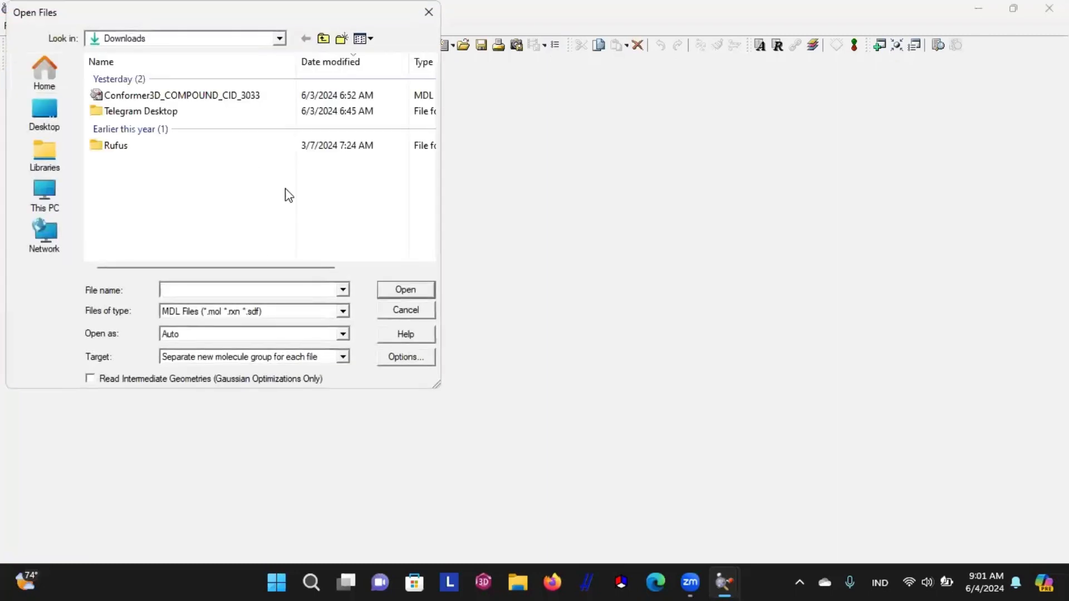
double_click(304, 96)
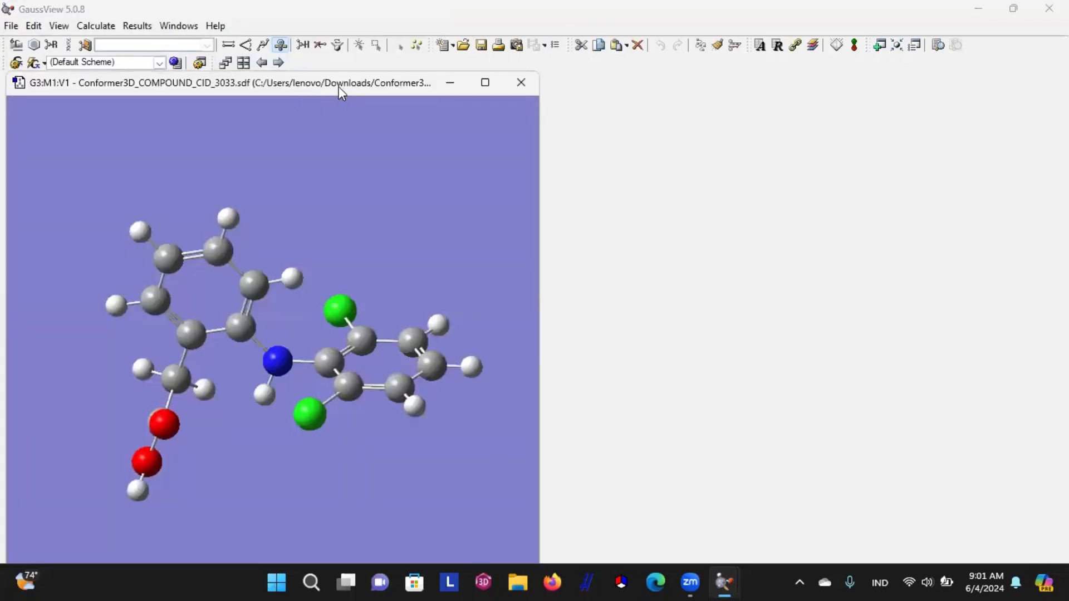
left_click_drag(342, 92, 863, 120)
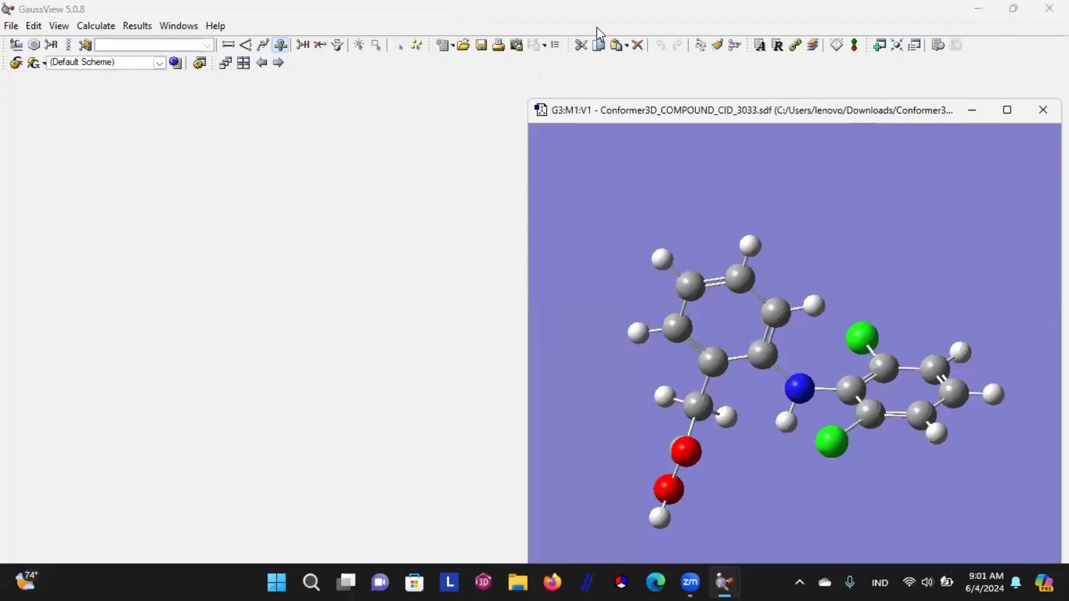
left_click(109, 26)
left_click(125, 41)
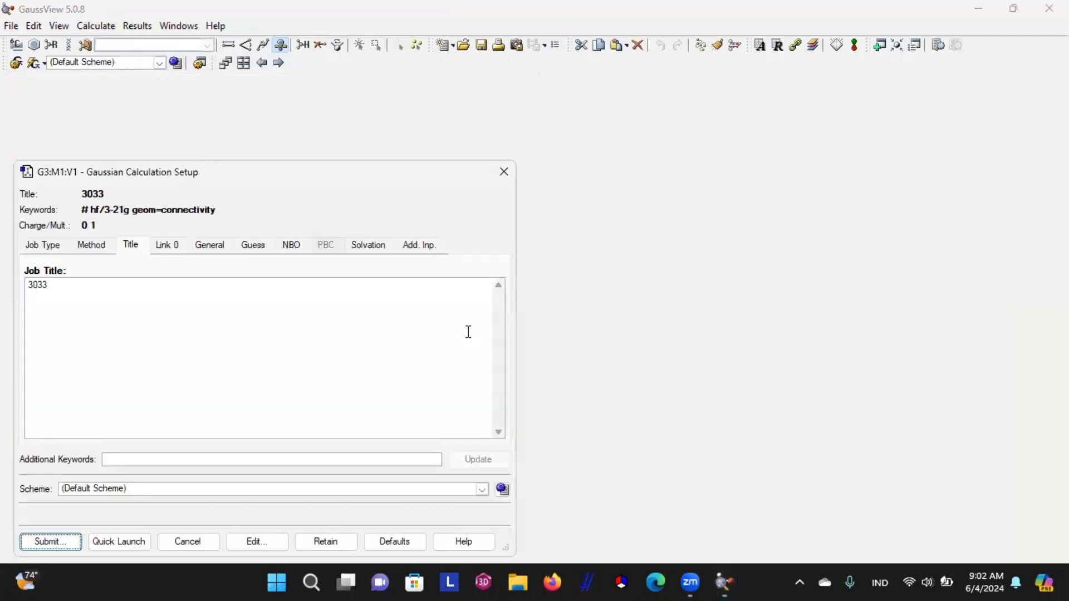
left_click(103, 27)
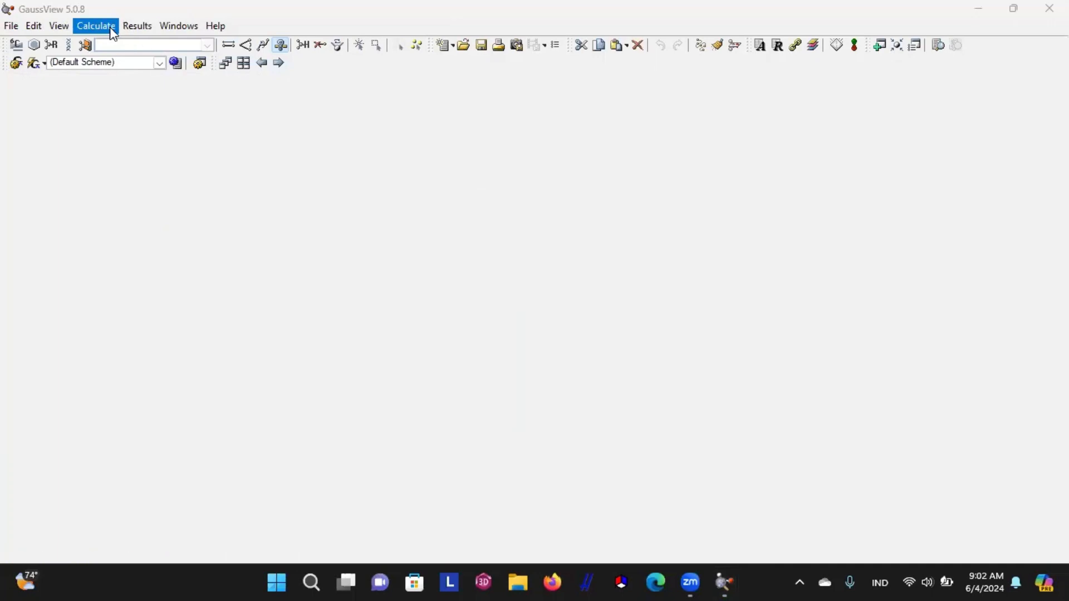
left_click(125, 43)
key("Escape")
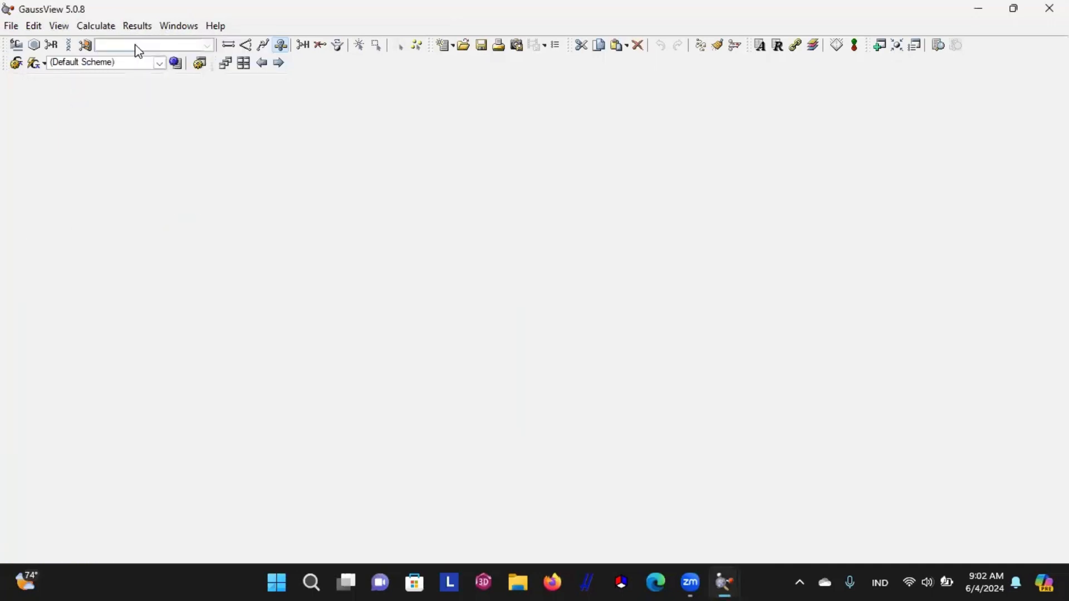
Open the Gaussian calculation setup for the CID_3033 structure and set the job type to Opt+Freq.
left_click(112, 27)
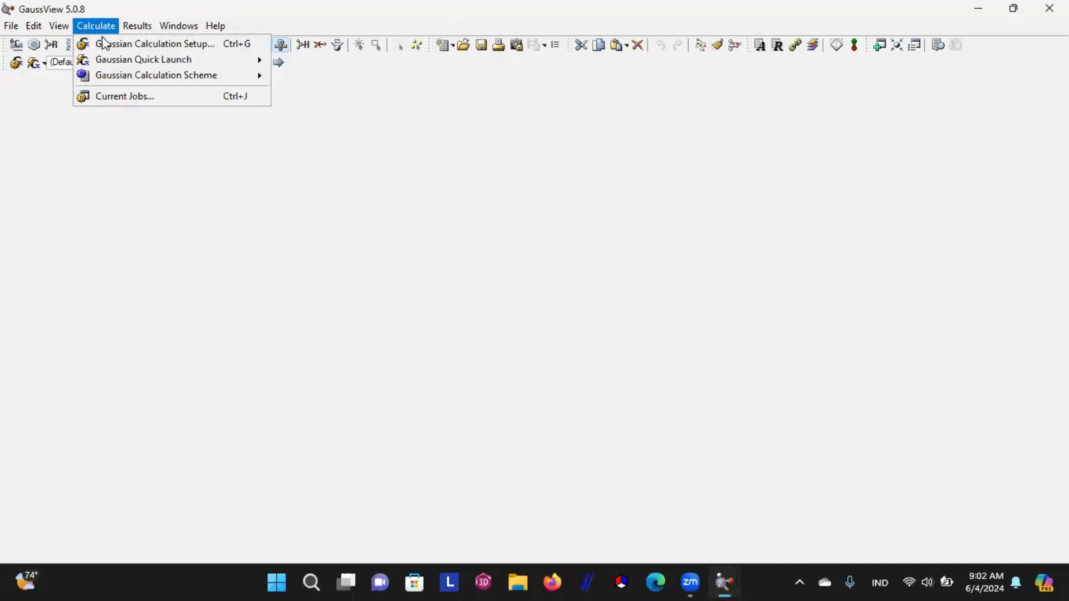
left_click(105, 44)
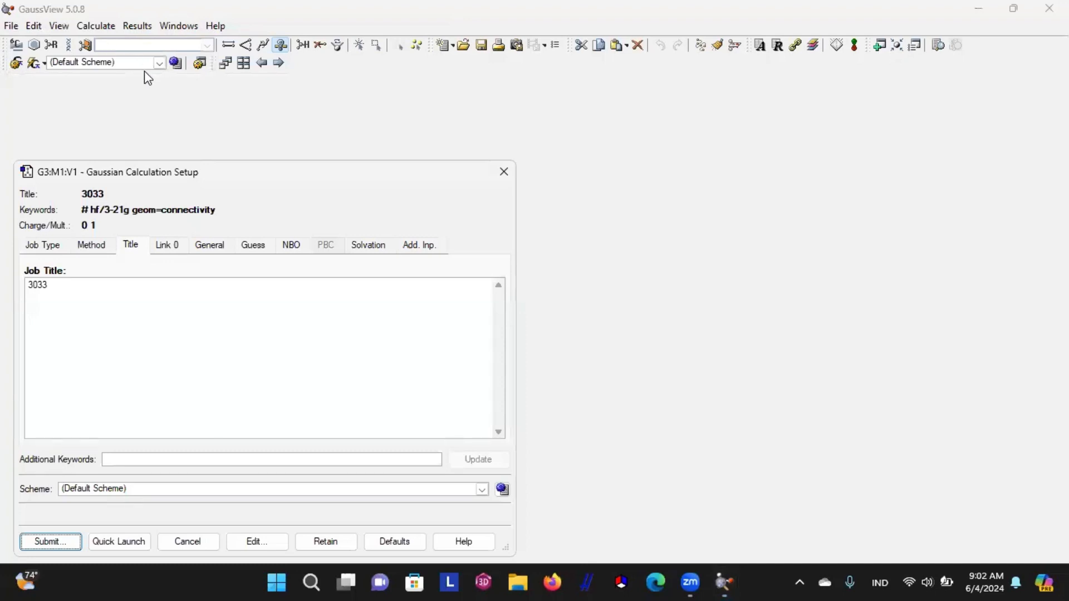
left_click(36, 246)
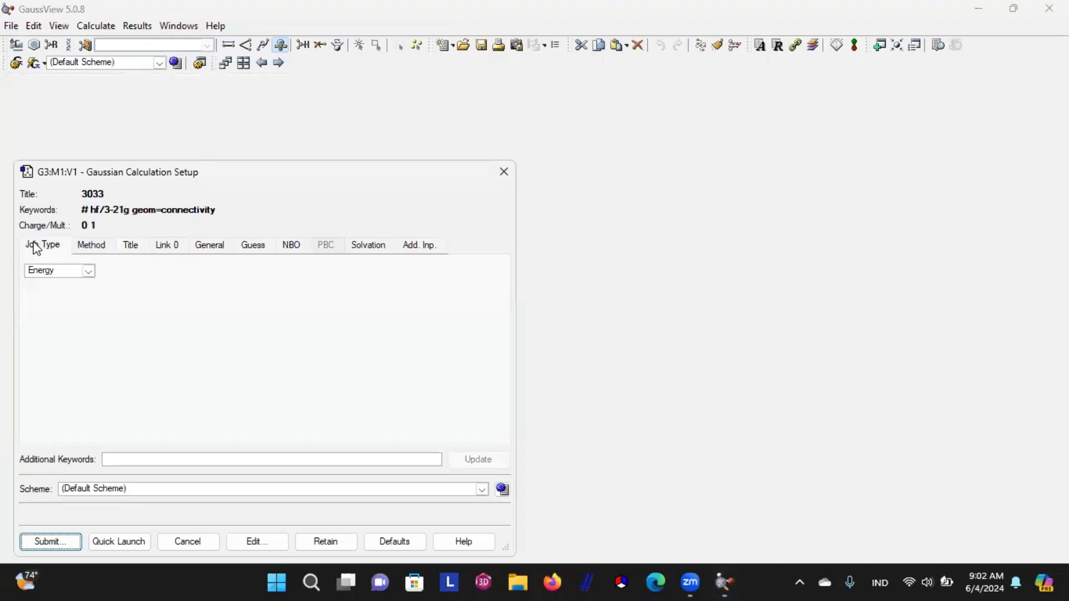
left_click(87, 272)
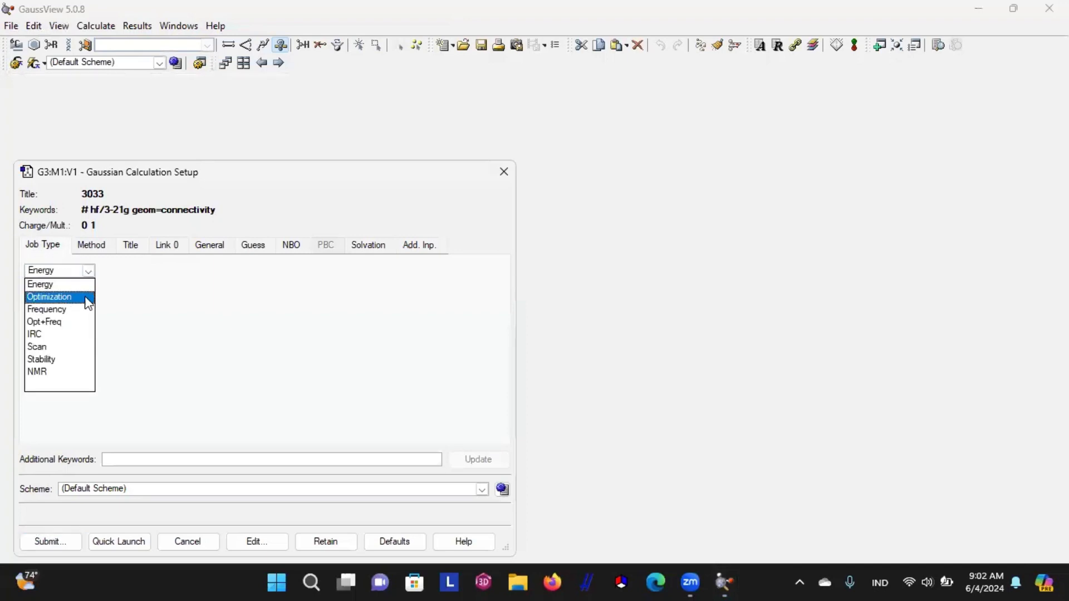
left_click(79, 324)
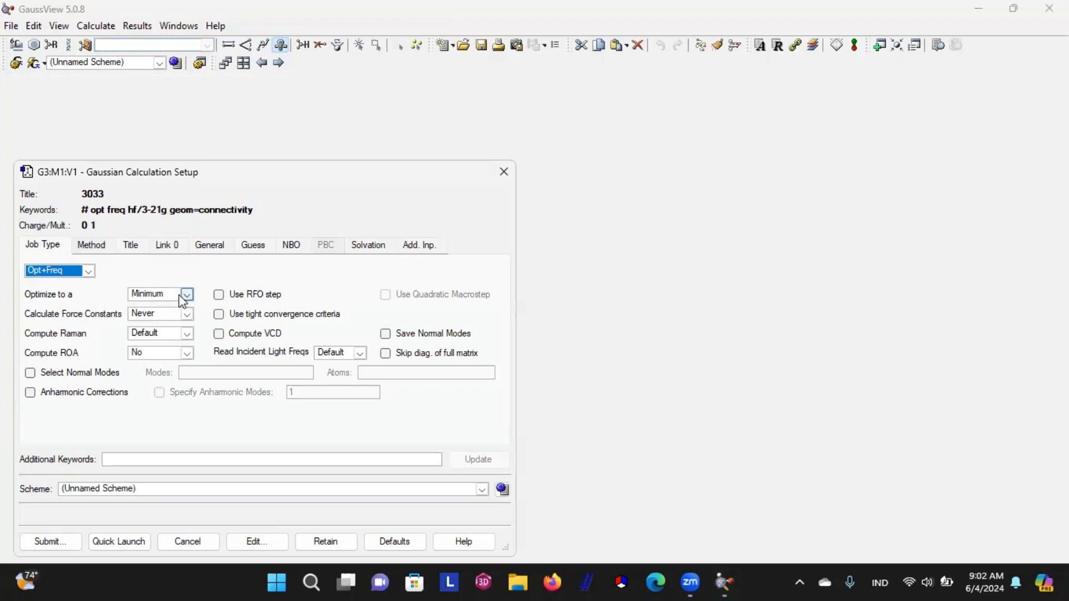
Set the calculation method to ground-state semi-empirical with PM6.
left_click(92, 246)
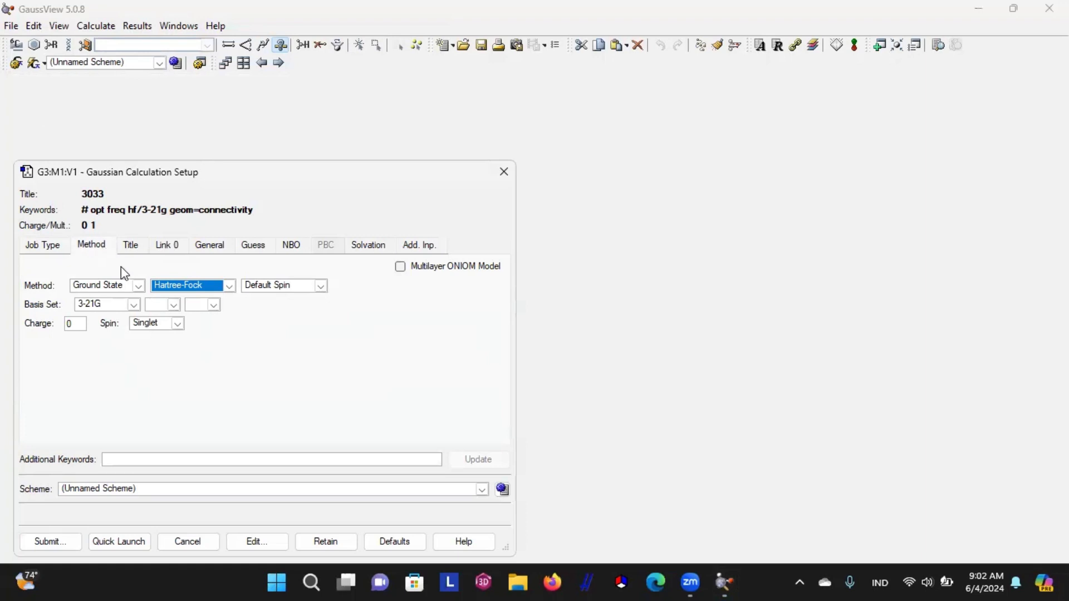
left_click(226, 287)
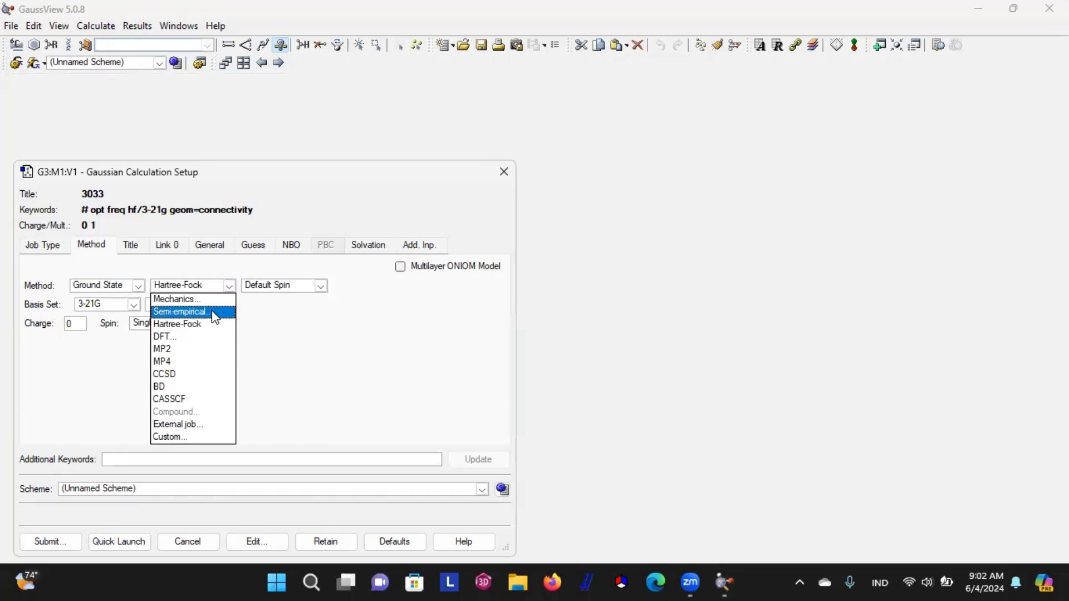
left_click(215, 313)
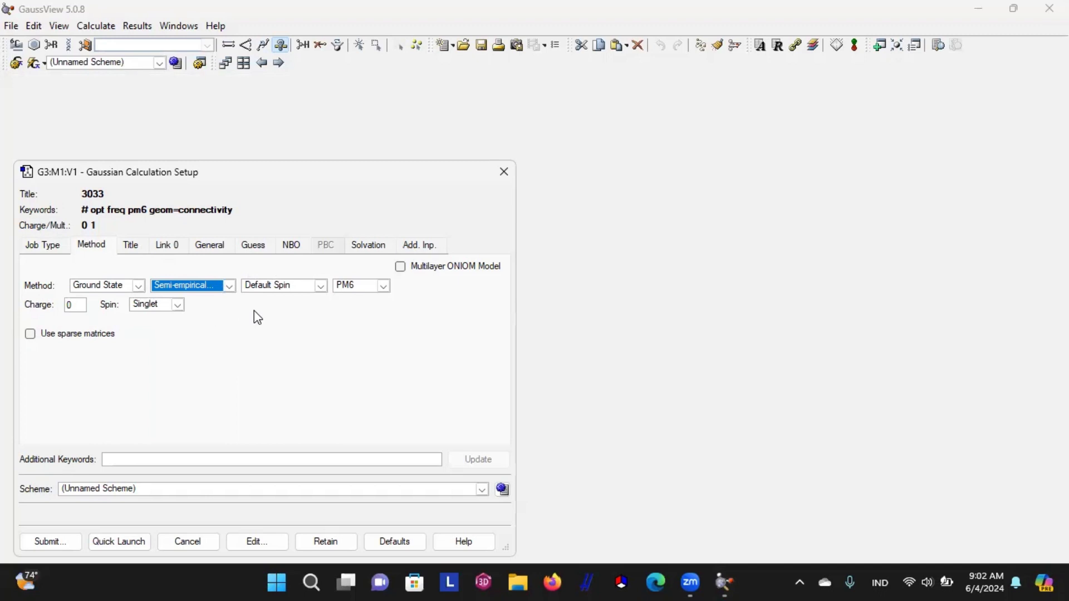
Replace the job title with "NMR diclofenac potassium".
left_click(133, 246)
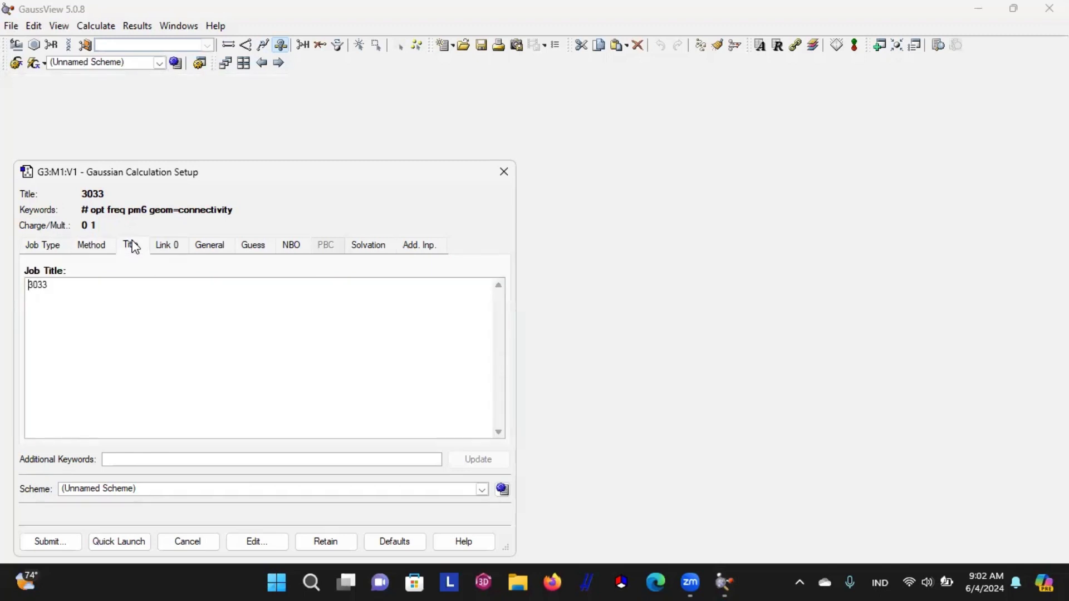
left_click(110, 291)
key("BackSpace")
key("BackSpace")
key("BackSpace")
key("BackSpace")
type("NMR")
type("diclofe")
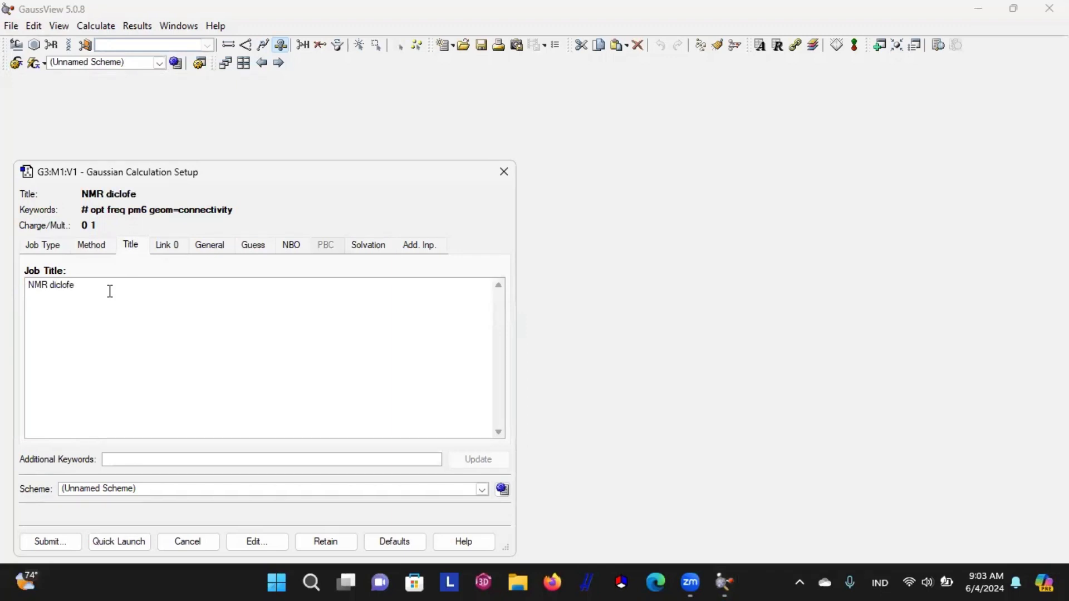
type("nac potassium")
Save the Gaussian input file as "NMR diclofenac potassium" in Downloads and submit the job to Gaussian.
left_click(49, 548)
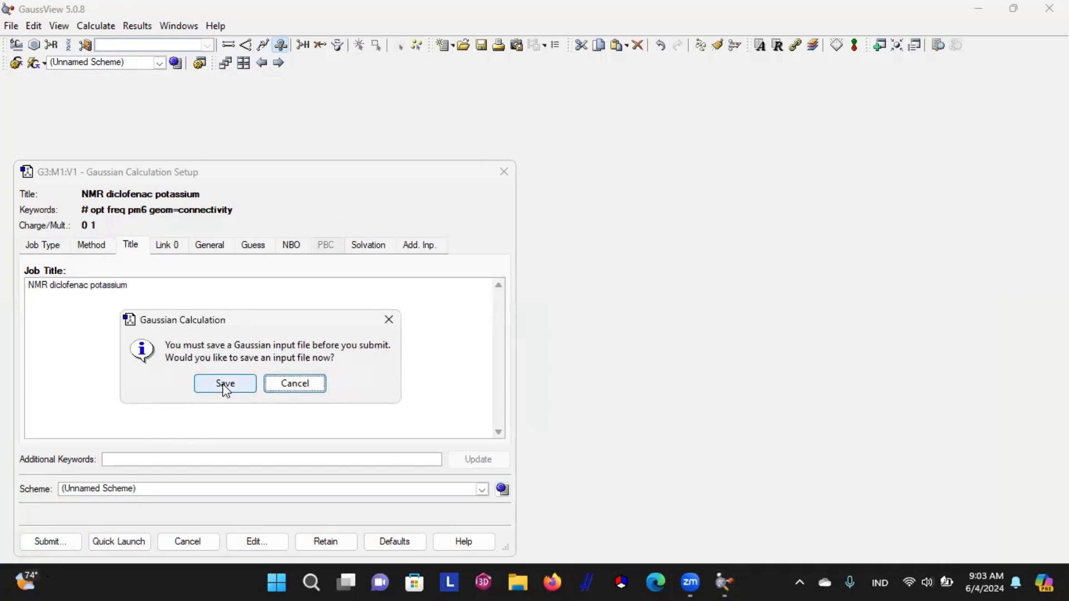
left_click(225, 384)
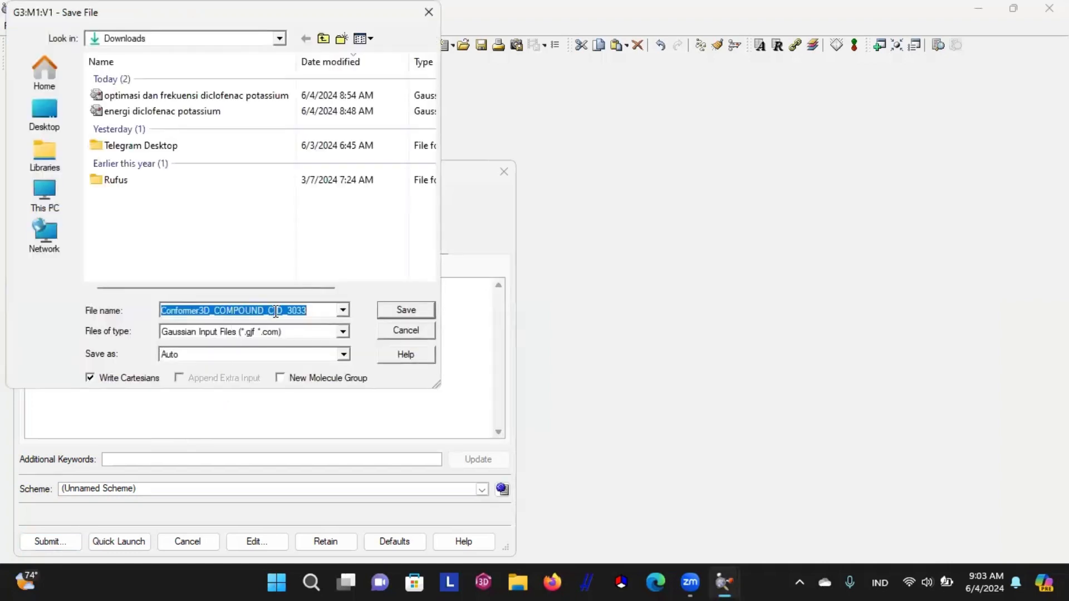
key("BackSpace")
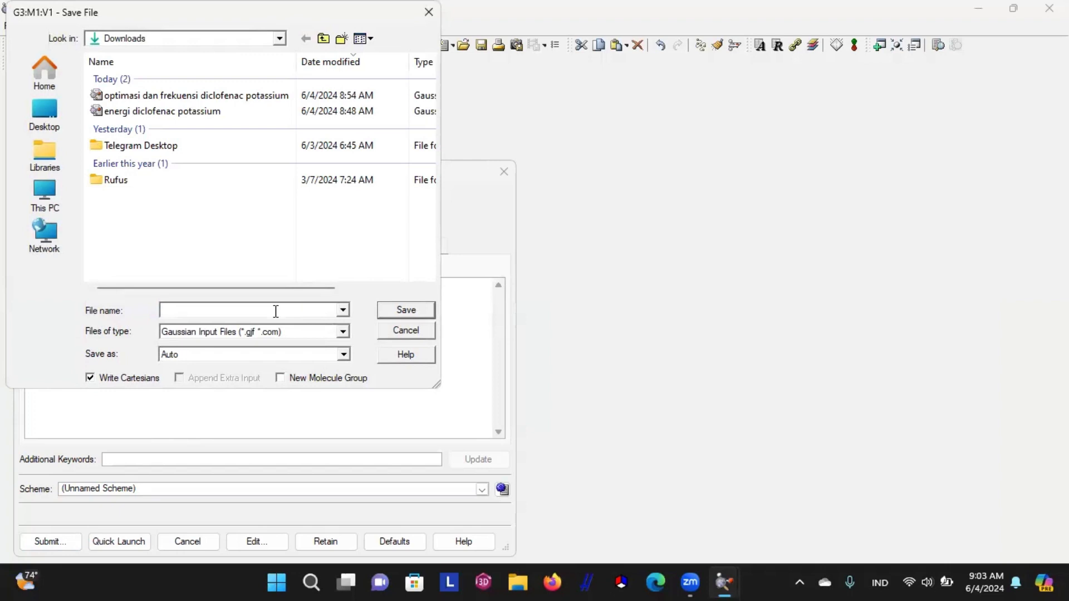
type("NMR diclog")
key("BackSpace")
type("fenac potassium")
left_click(393, 317)
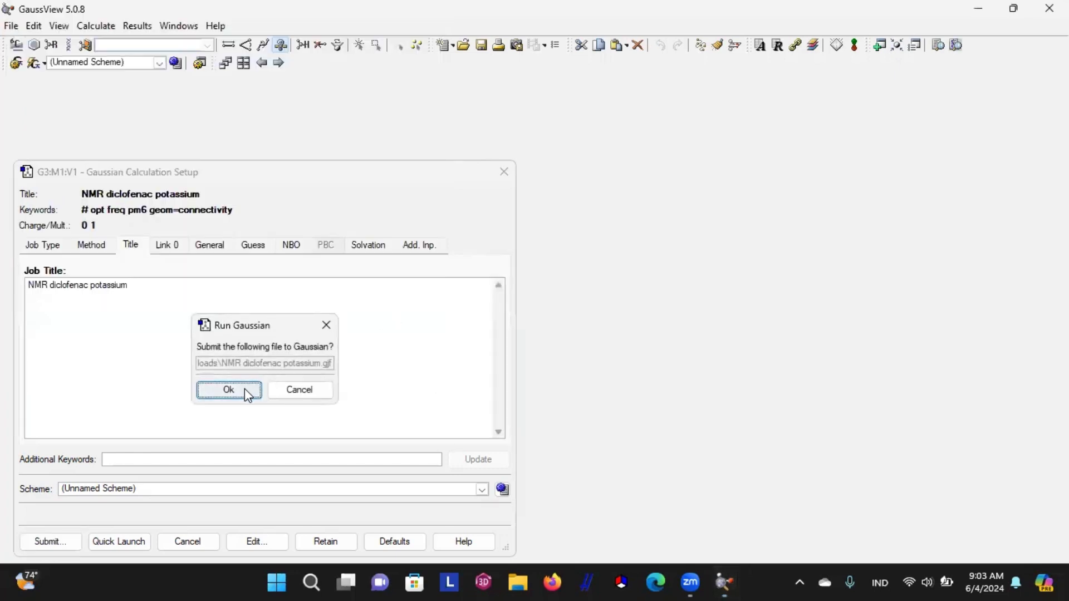
left_click(245, 391)
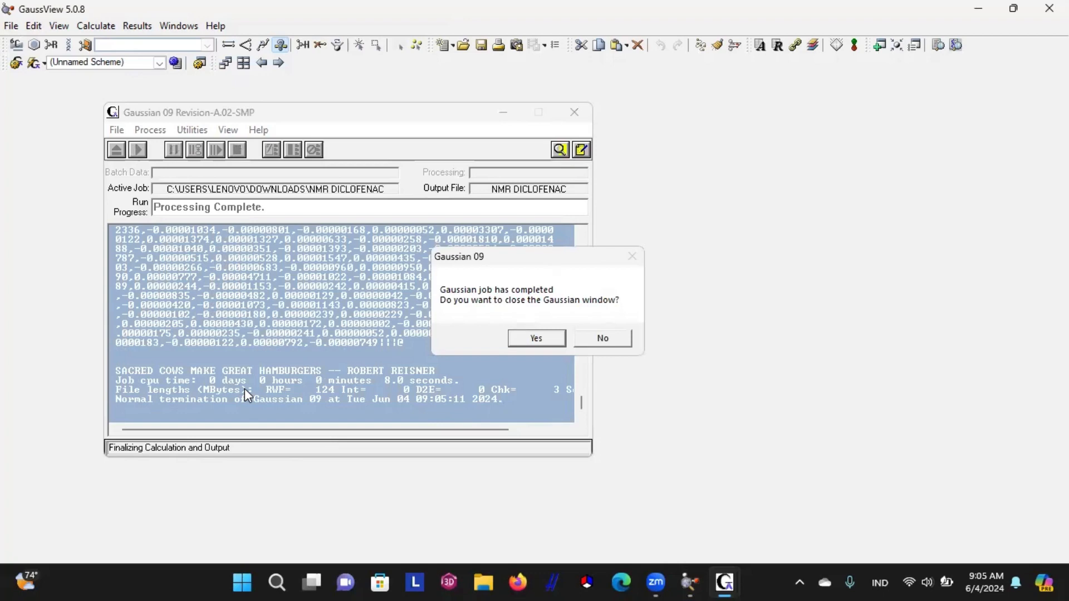
Close the completed Gaussian run, open the NMR diclofenac potassium.chk result, and move its molecule window aside.
left_click(528, 342)
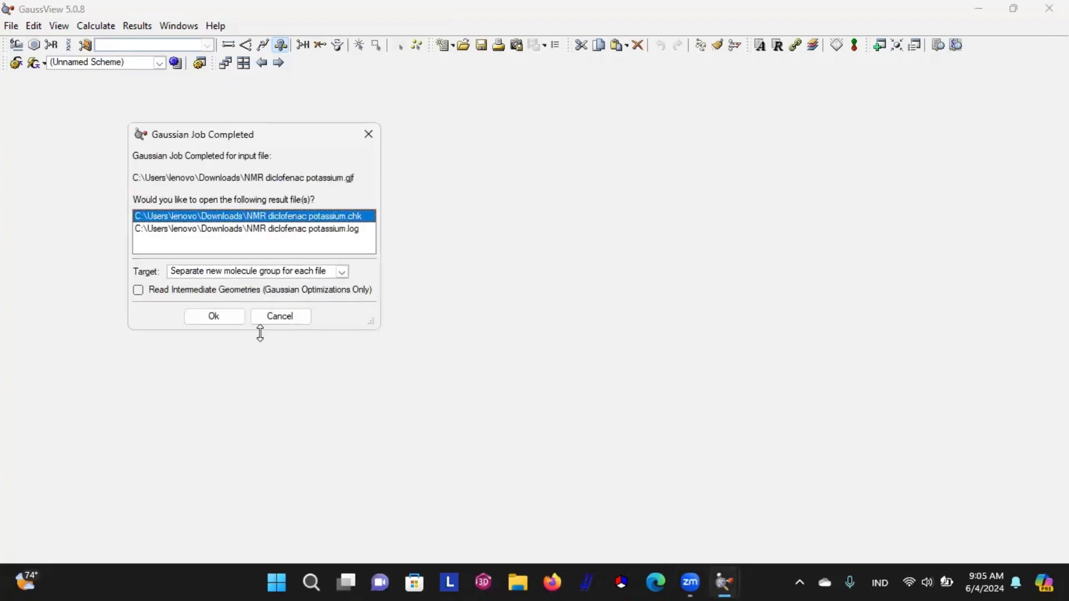
left_click(204, 318)
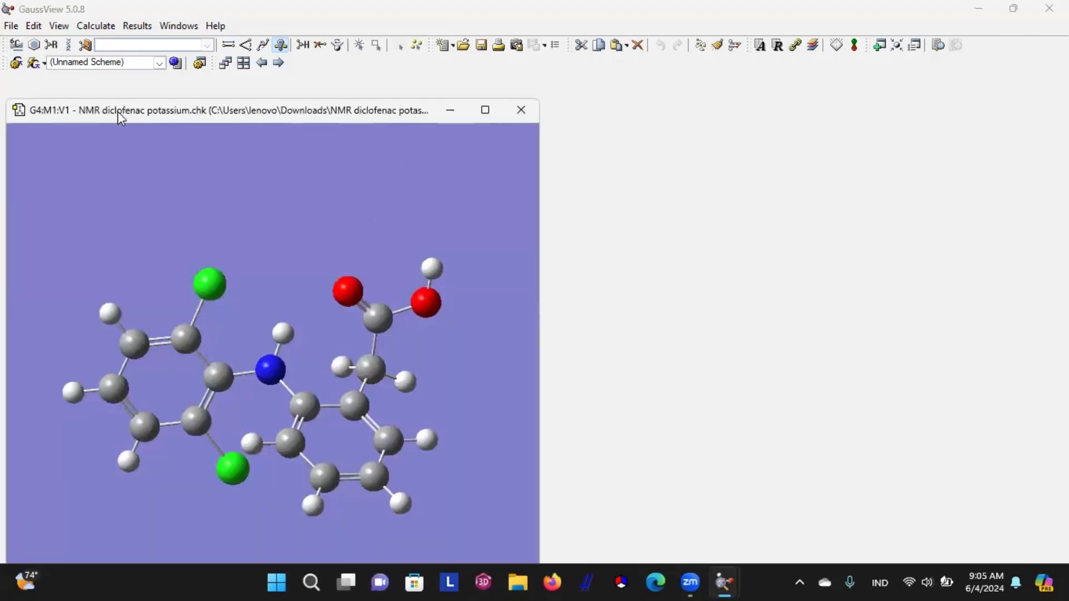
left_click_drag(118, 111, 173, 130)
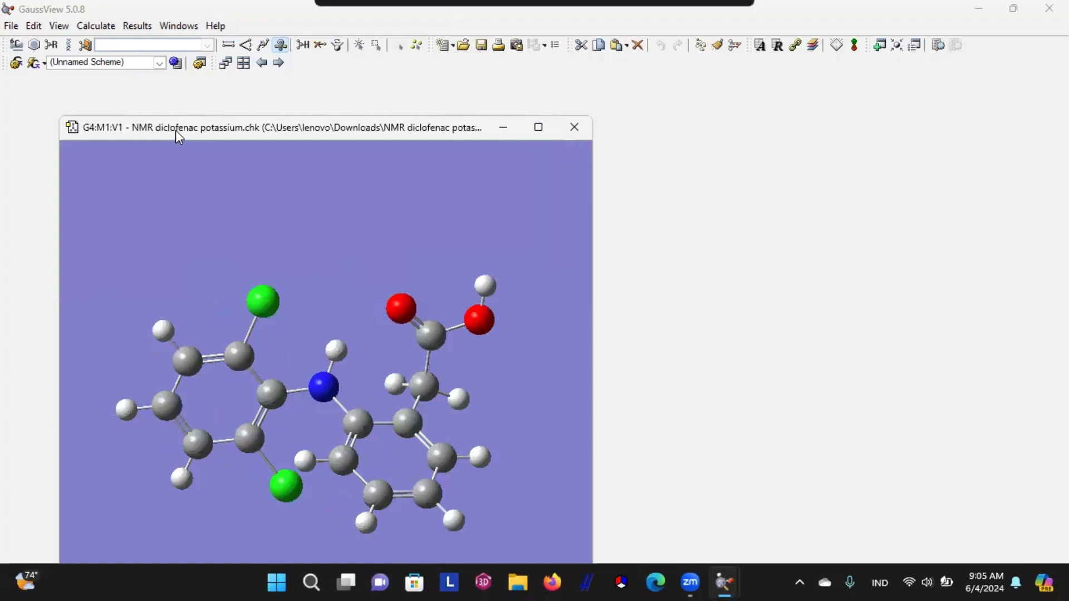
left_click_drag(175, 130, 634, 42)
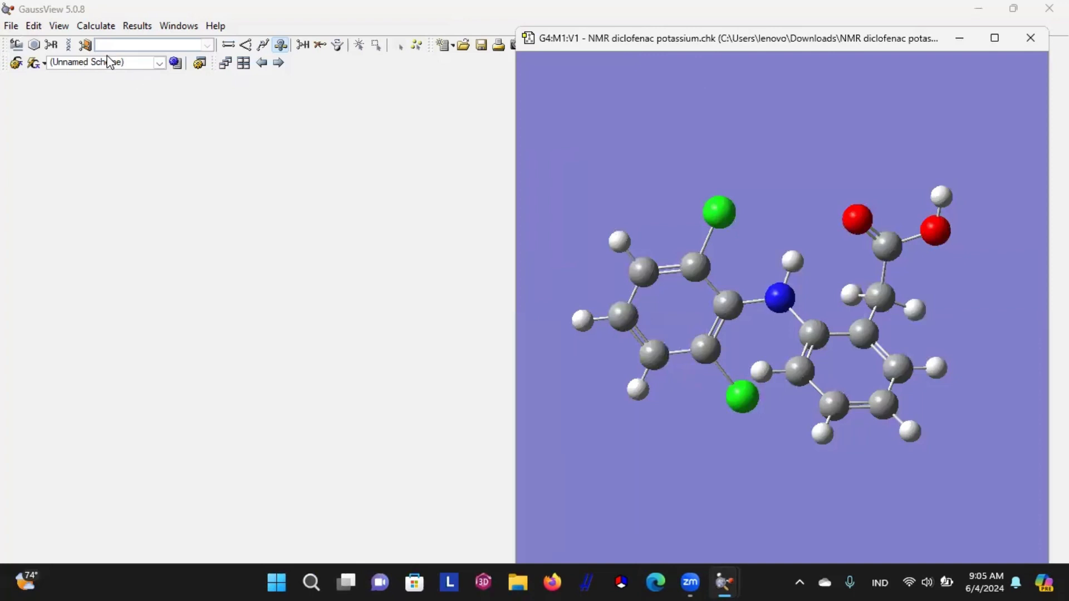
left_click(154, 26)
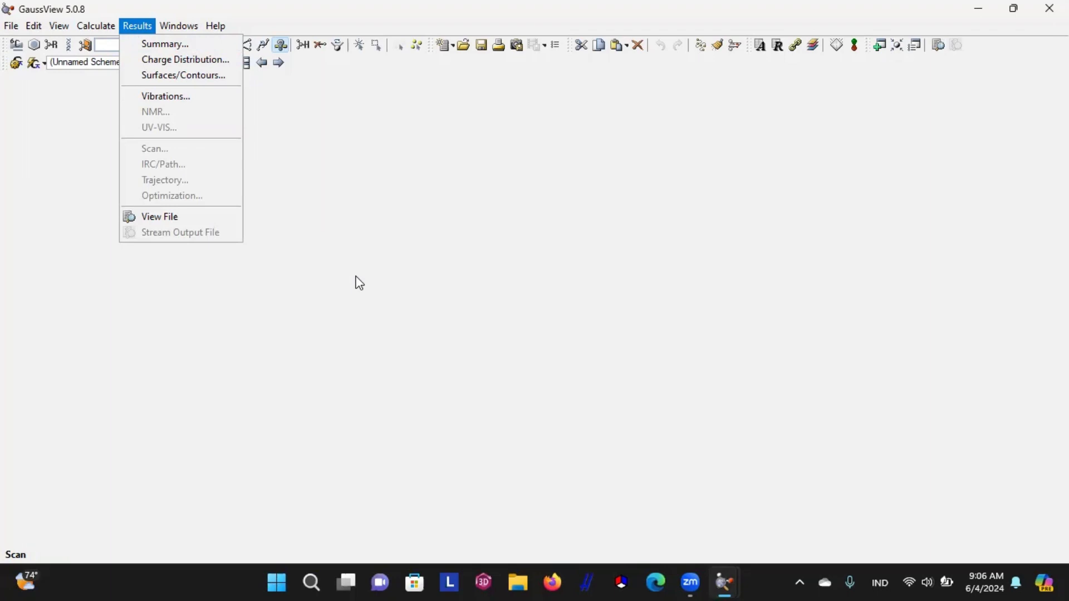
left_click(360, 284)
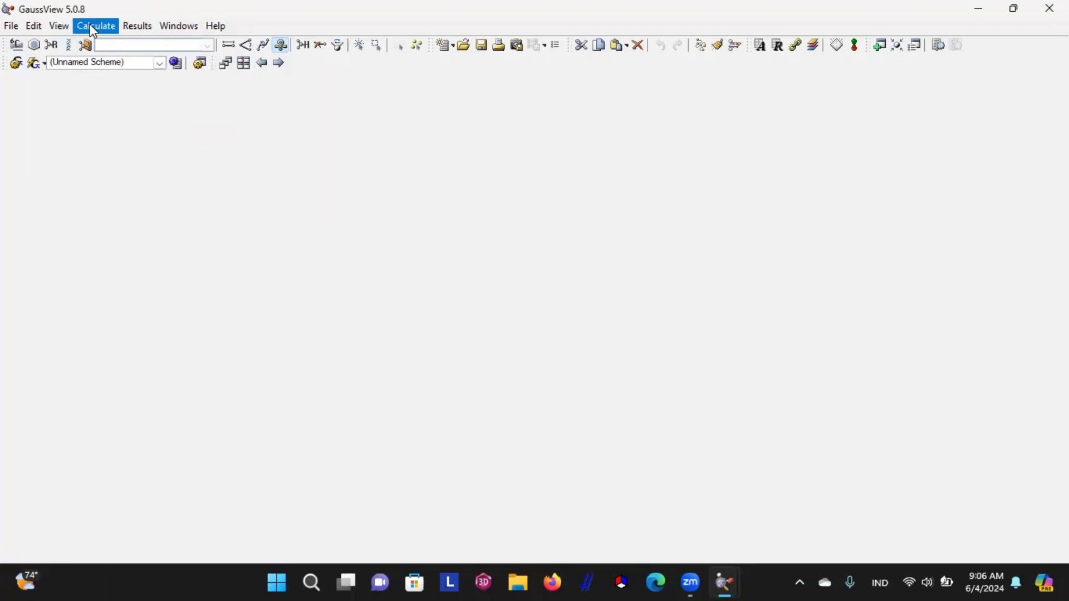
left_click(17, 26)
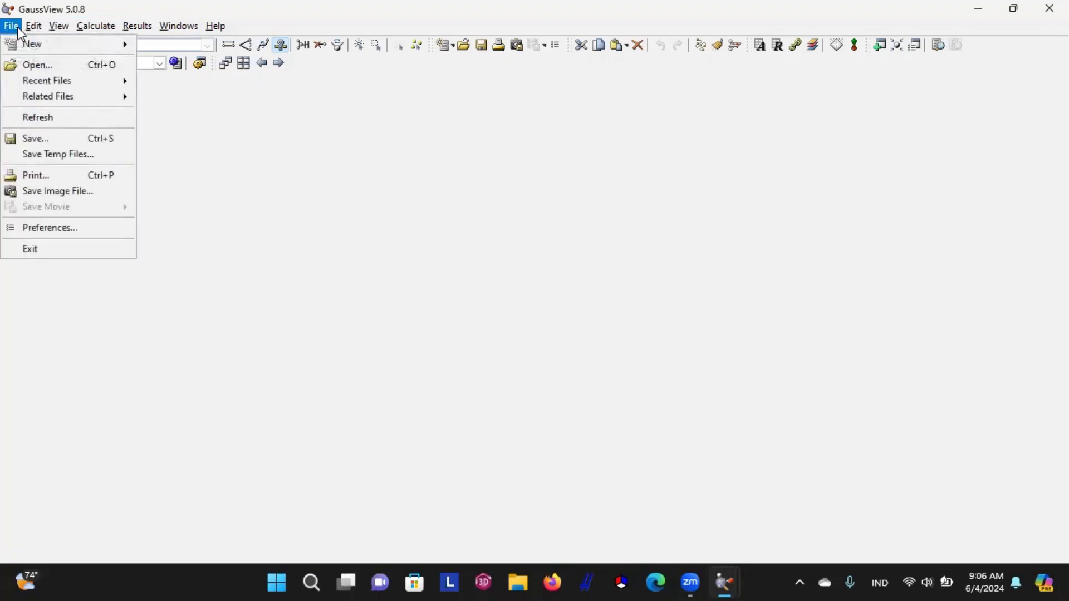
left_click(11, 26)
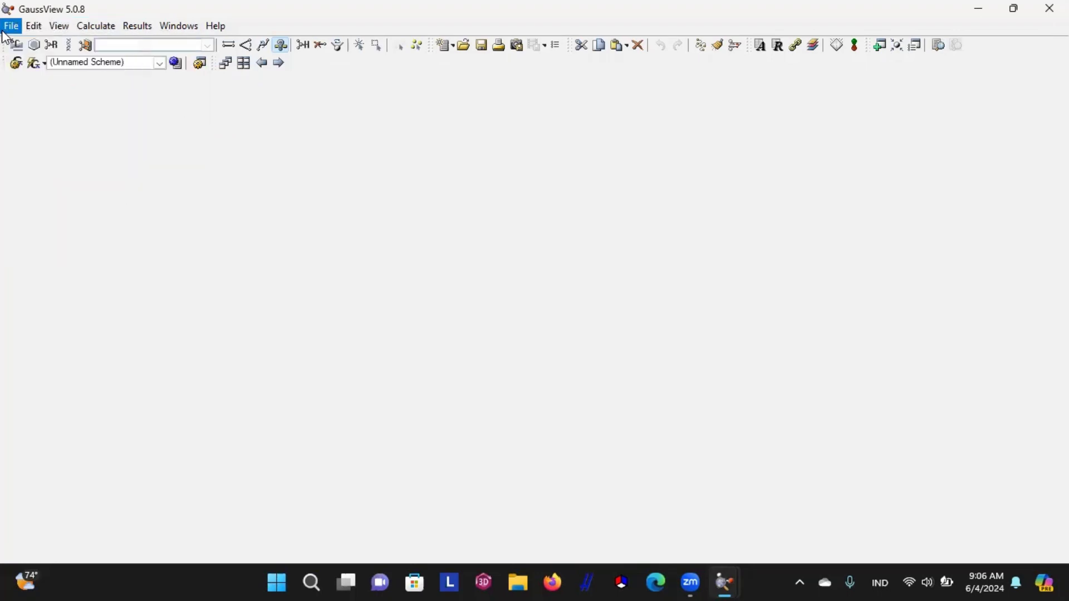
left_click(14, 30)
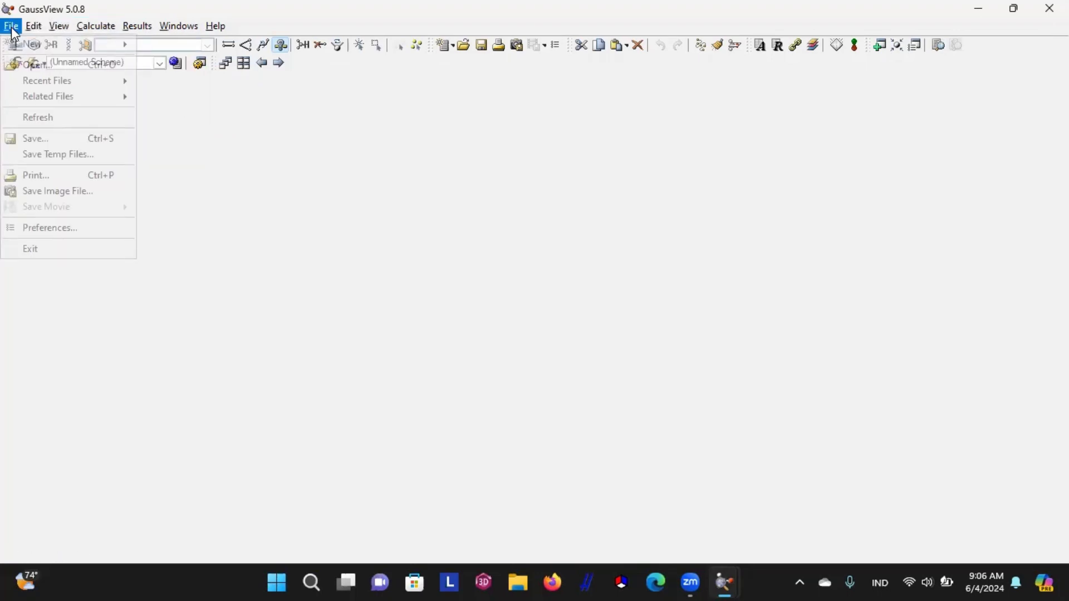
Open Conformer3D_COMPOUND_CID_3033 from Downloads and move its molecule window aside.
left_click(59, 65)
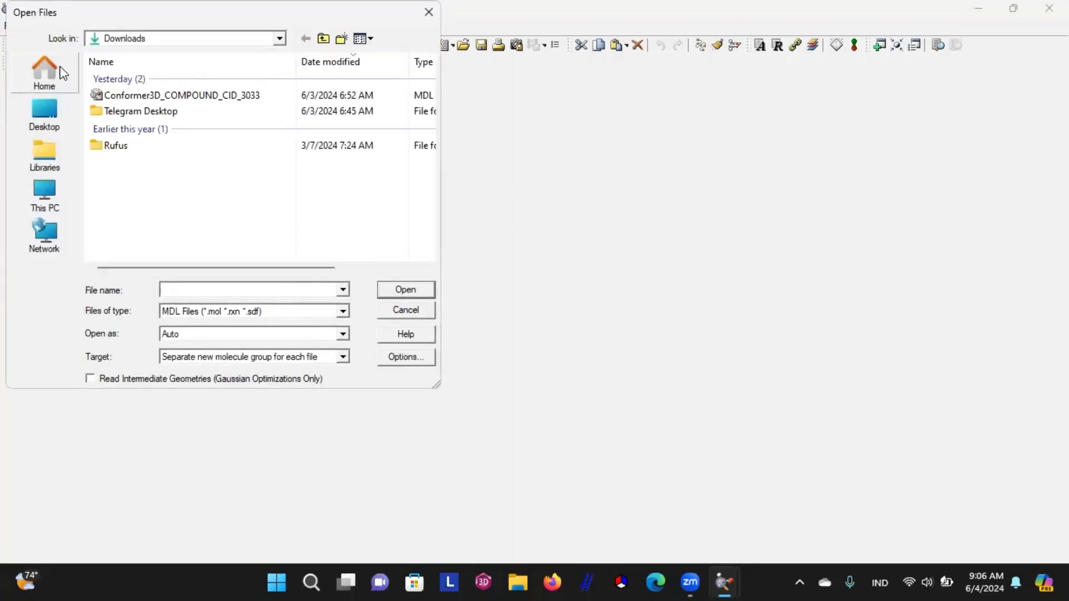
double_click(195, 98)
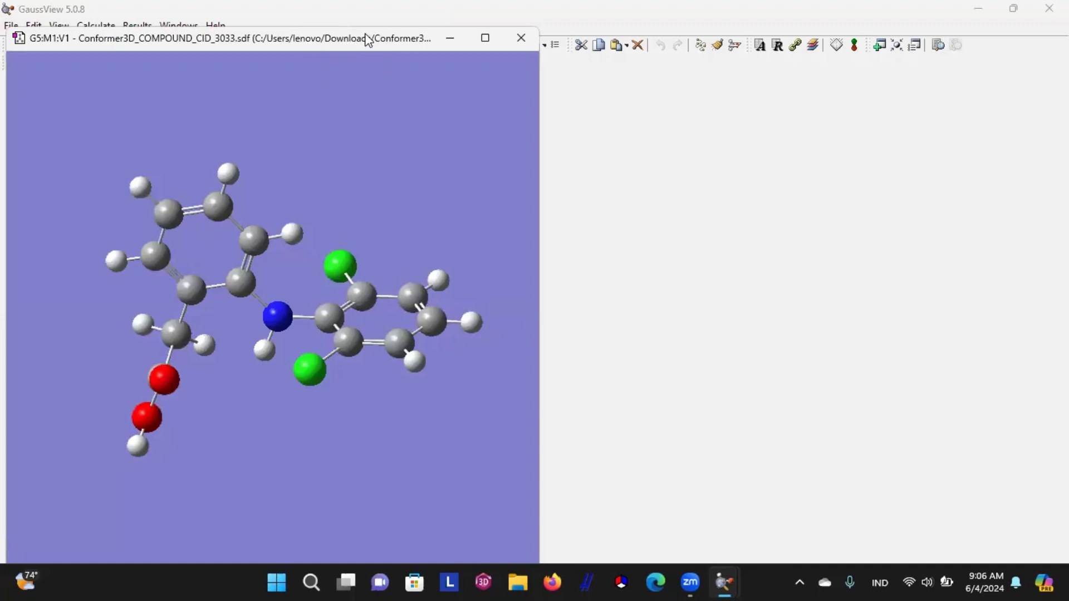
left_click_drag(381, 46, 732, 97)
Close the four older molecule windows G1 to G4, keeping the Conformer3D_COMPOUND_CID_3033 window open and moved aside.
mouse_move(720, 577)
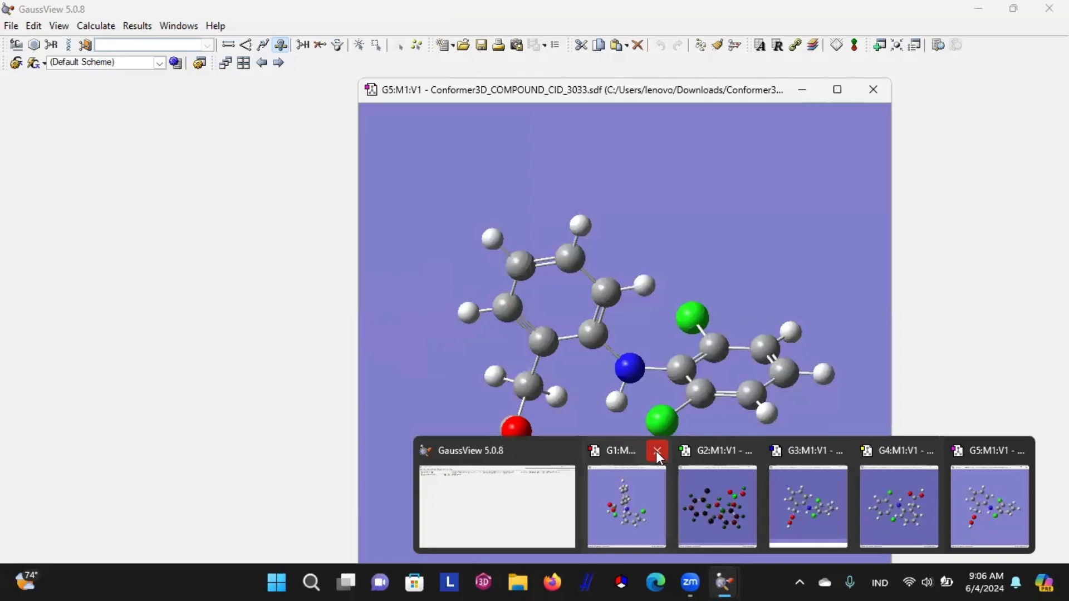
left_click(656, 450)
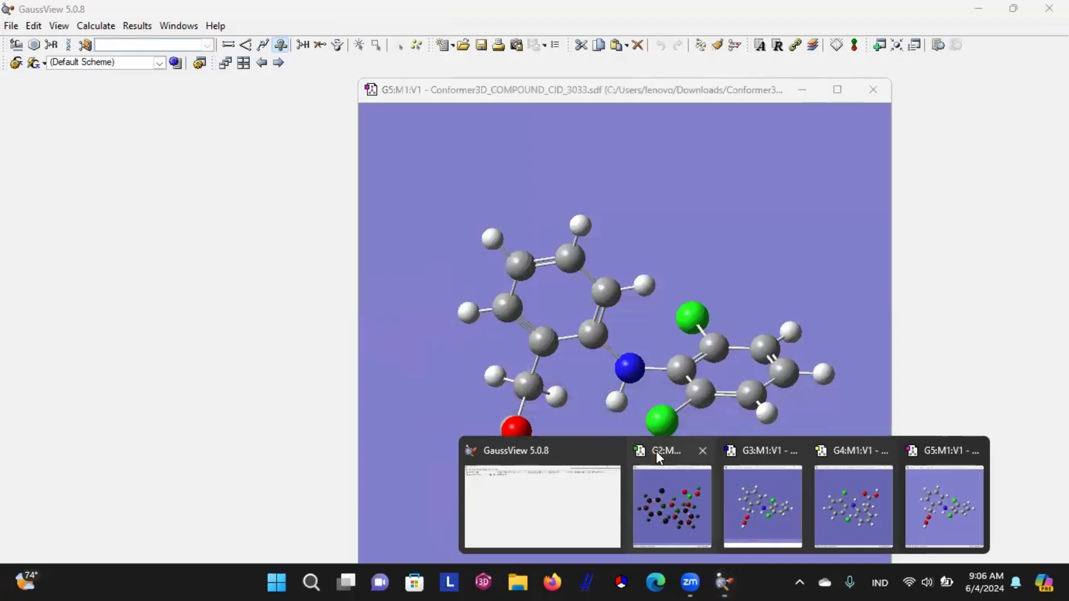
left_click(705, 451)
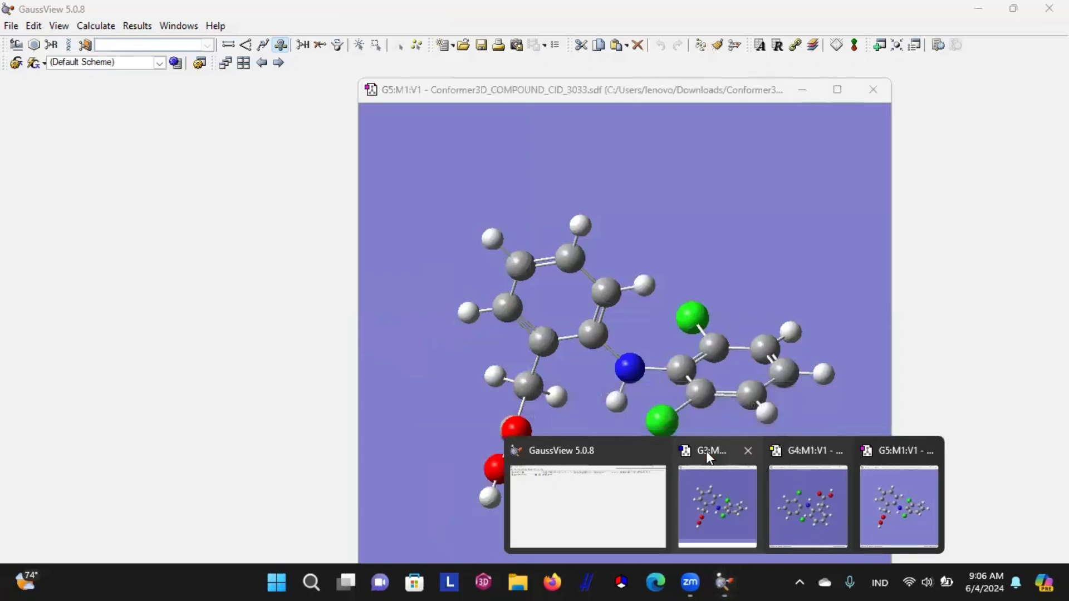
left_click(748, 450)
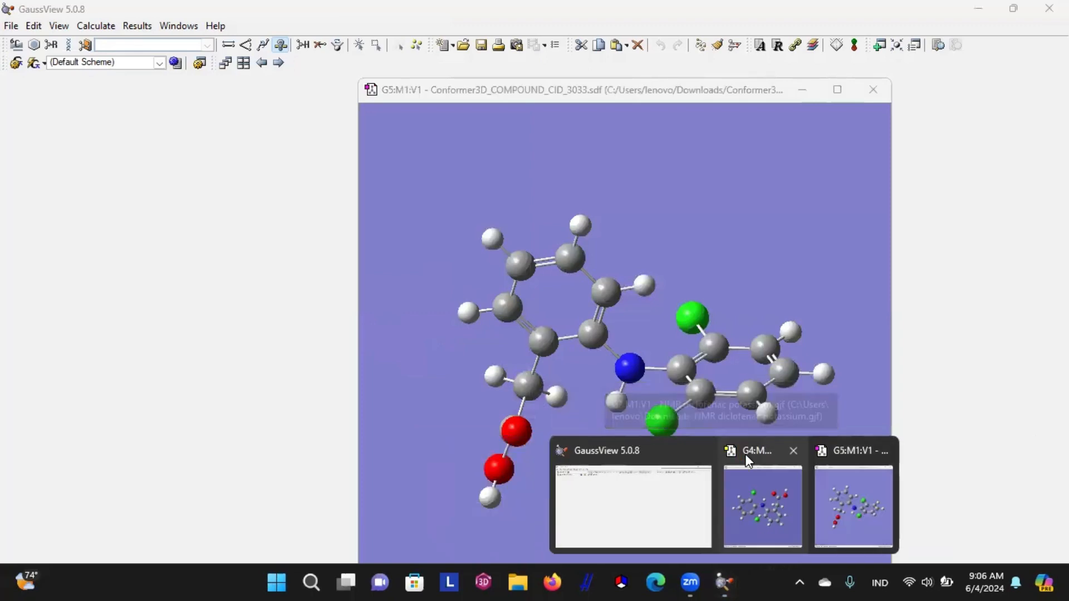
left_click(794, 452)
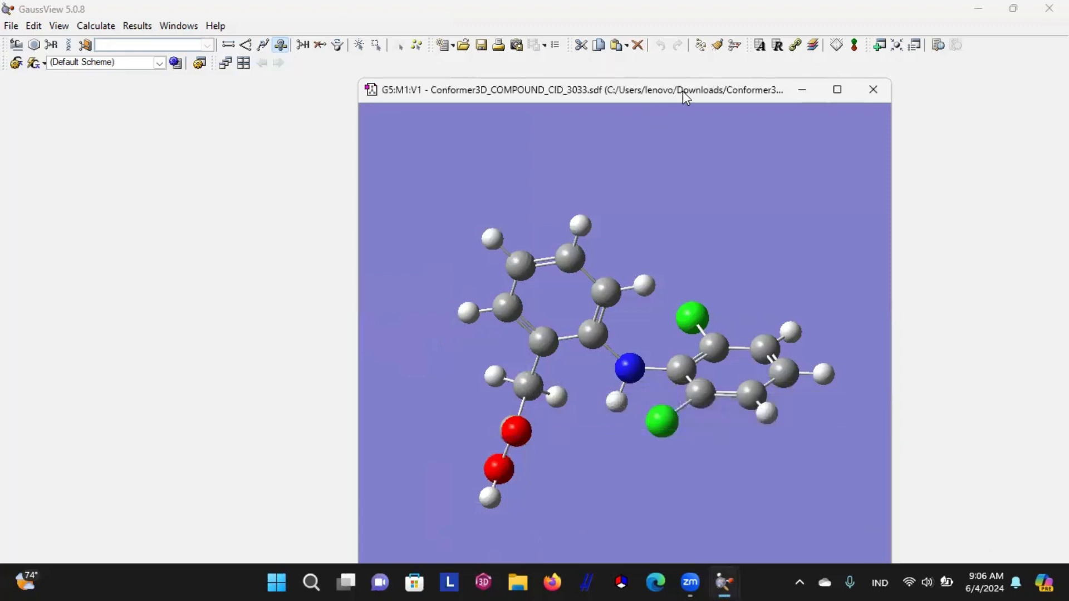
left_click_drag(683, 91, 761, 71)
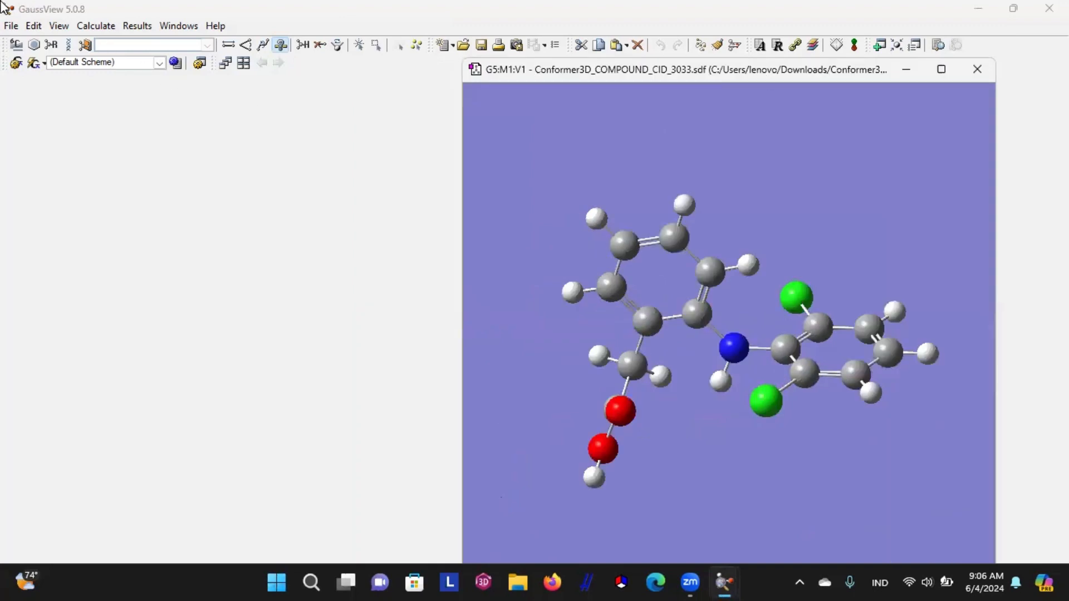
Set up a Gaussian calculation for the molecule with the job type Opt+Freq.
left_click(92, 24)
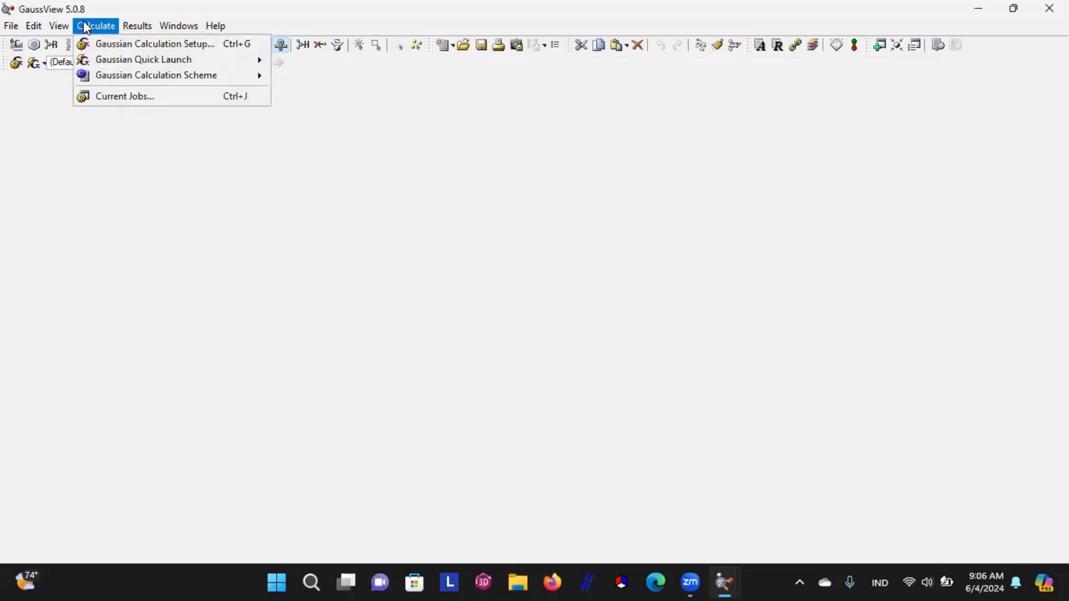
left_click(111, 51)
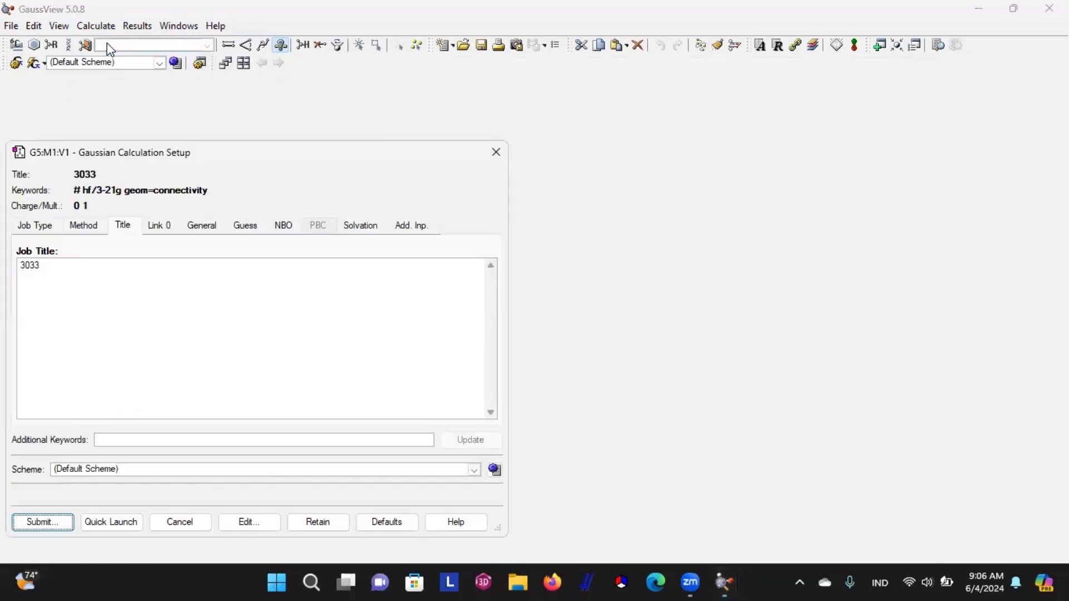
left_click(45, 229)
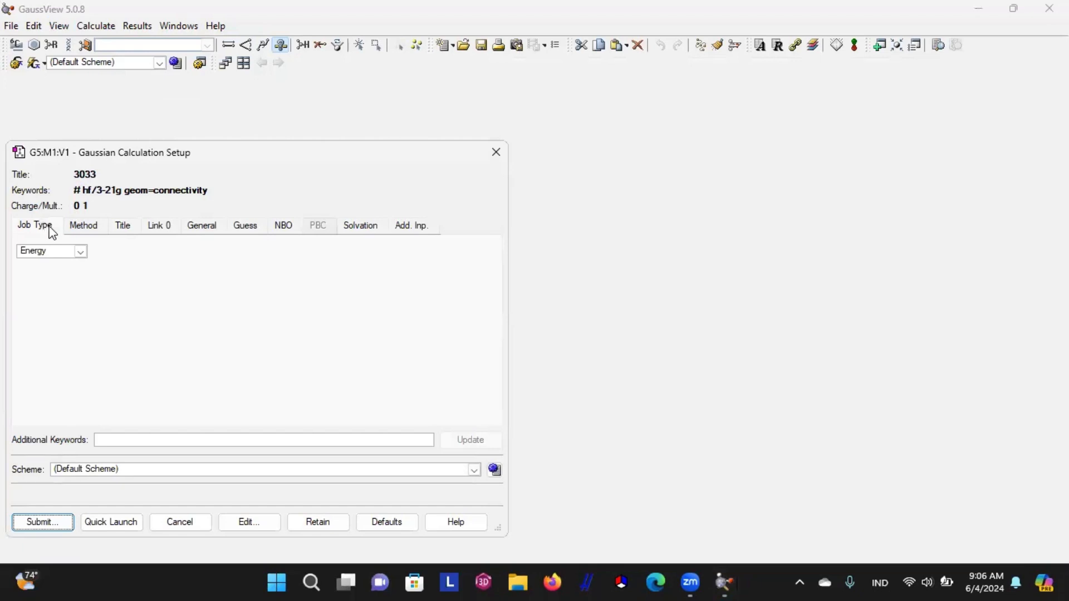
left_click(81, 254)
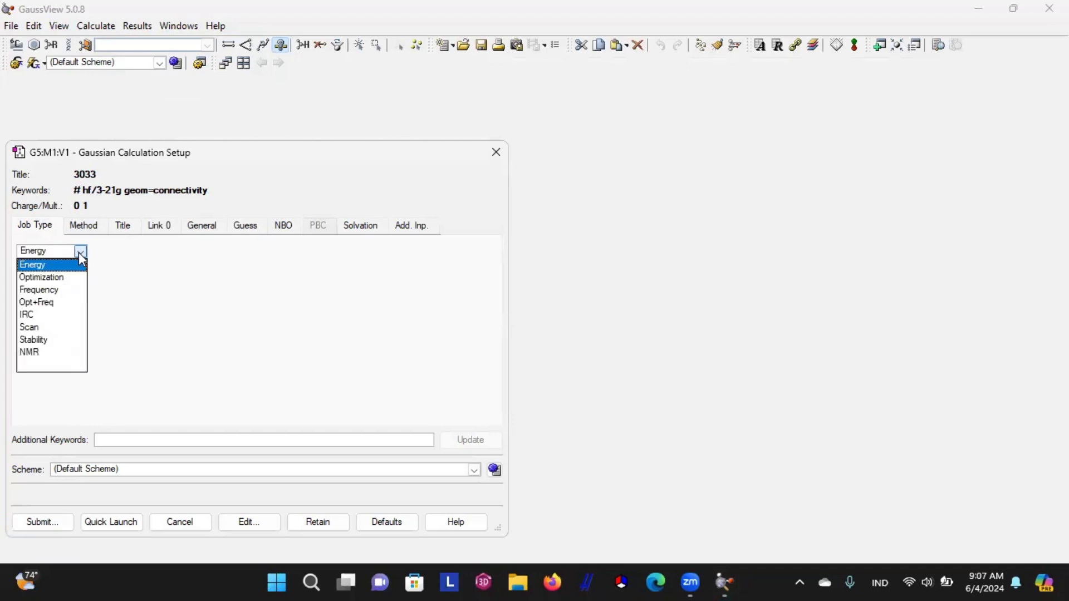
left_click(62, 303)
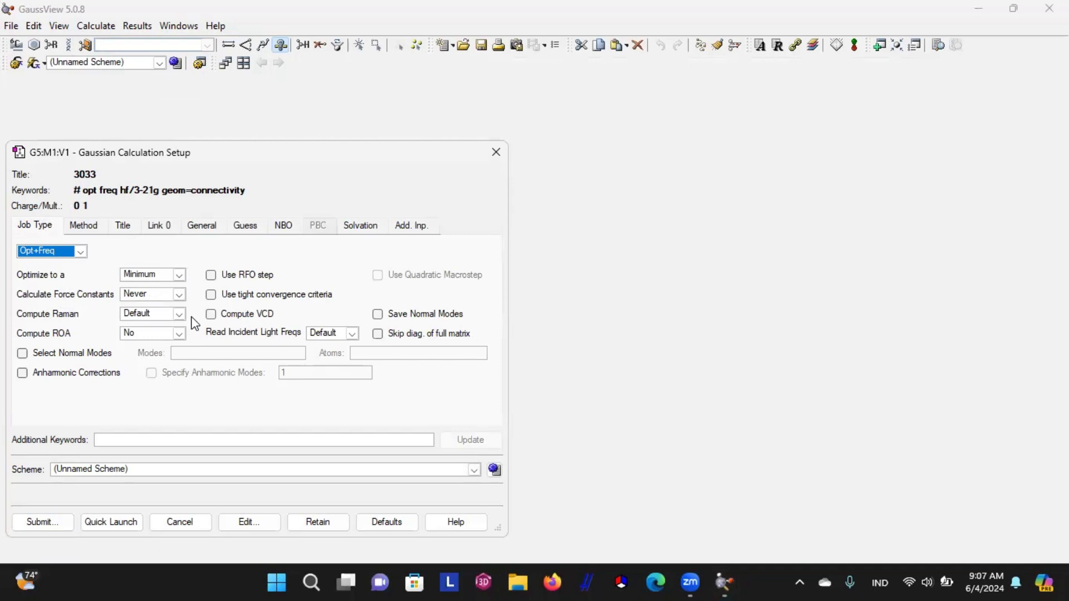
Set the calculation method to ground-state semi-empirical with PM6 for the Opt+Freq job.
left_click(84, 225)
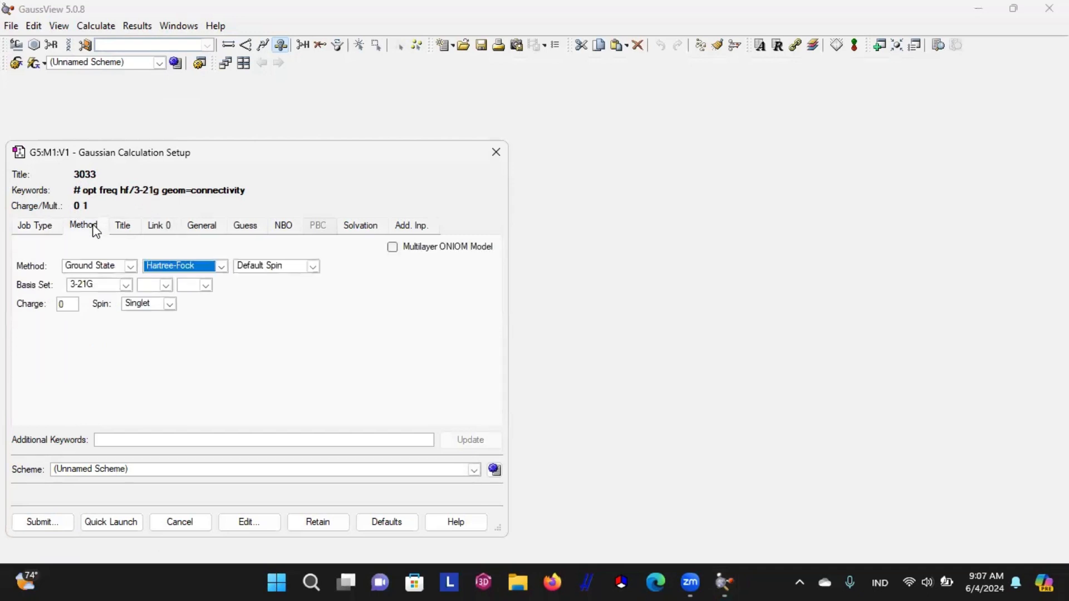
left_click(221, 266)
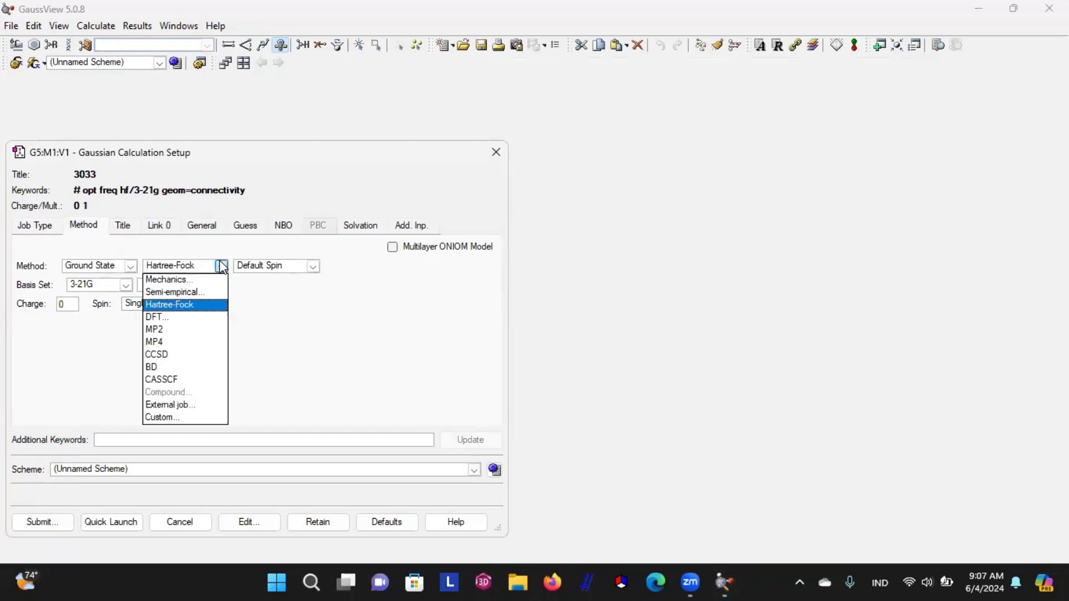
left_click(196, 293)
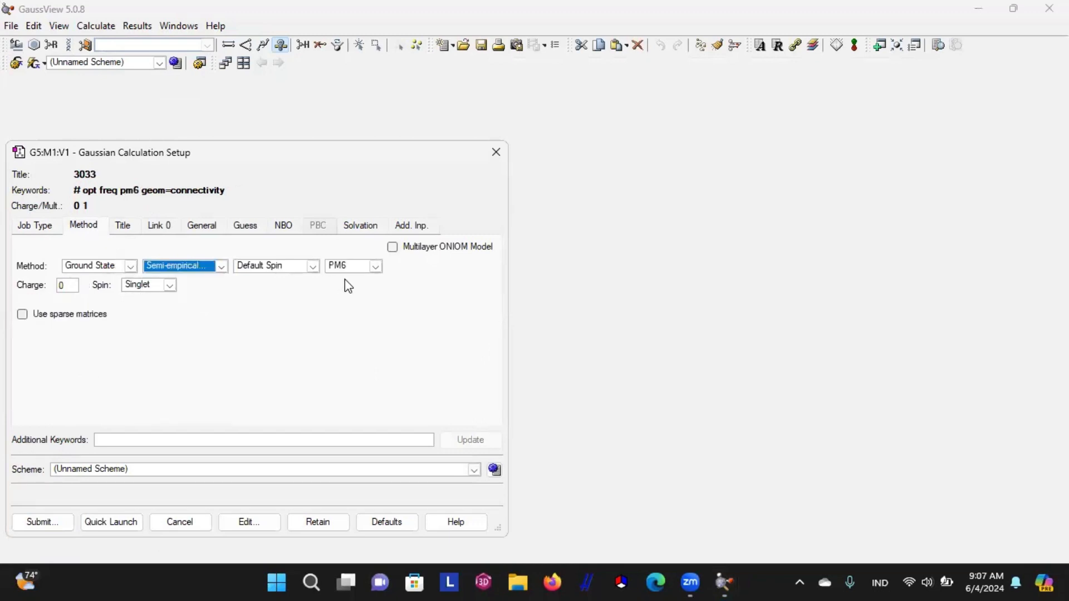
Replace the job title with "1NMR diclofenac potassium".
left_click(124, 226)
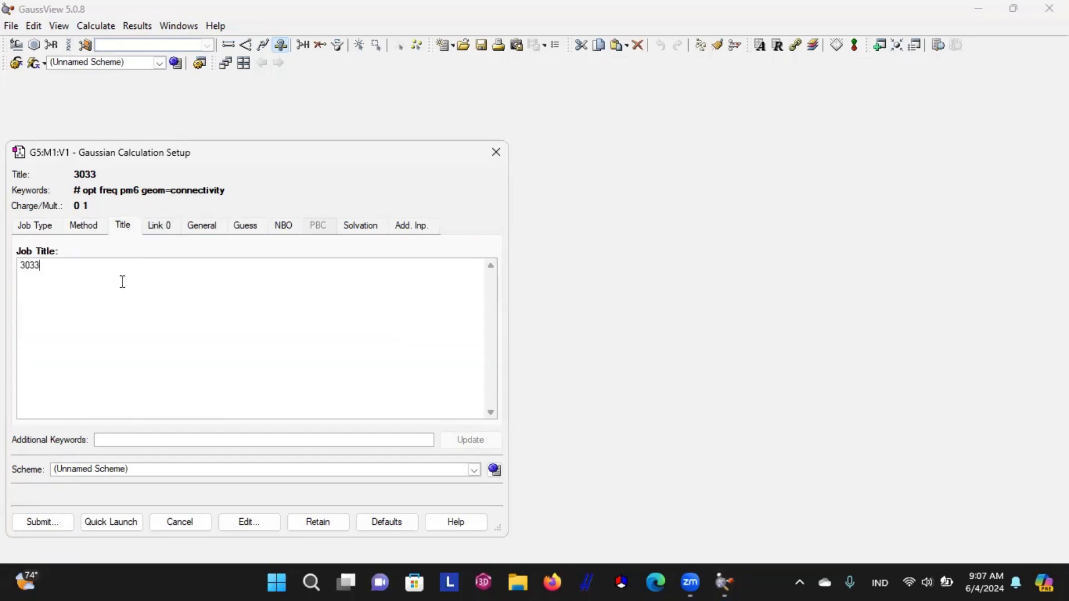
key("BackSpace")
key("BackSpace")
key("BackSpace")
key("BackSpace")
type("1NMRdiclo")
key("BackSpace")
key("BackSpace")
key("BackSpace")
key("BackSpace")
key("BackSpace")
type("ff")
key("BackSpace")
type("dc")
key("BackSpace")
key("BackSpace")
key("BackSpace")
type("diclofenac p")
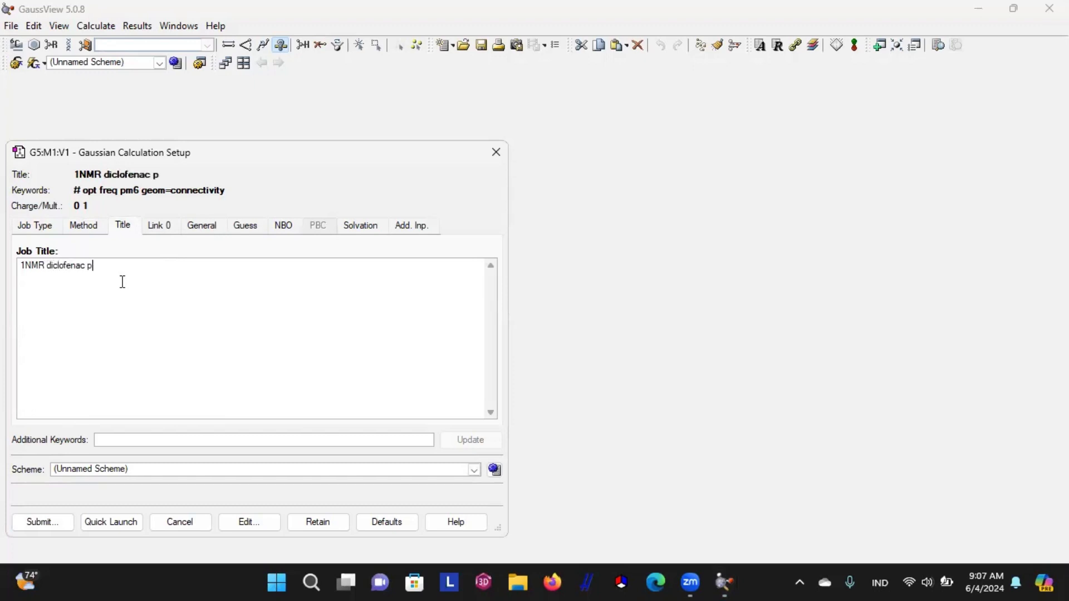
type("otassium")
Review the NBO, Guess, General, Link 0 and Solvation settings of the calculation.
left_click(285, 229)
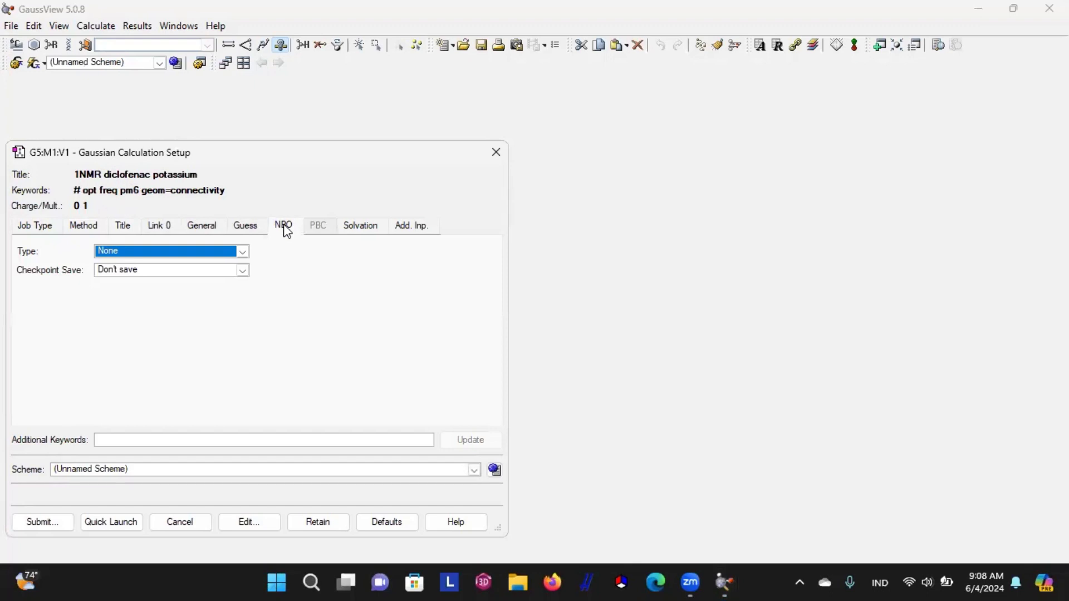
left_click(244, 229)
left_click(210, 232)
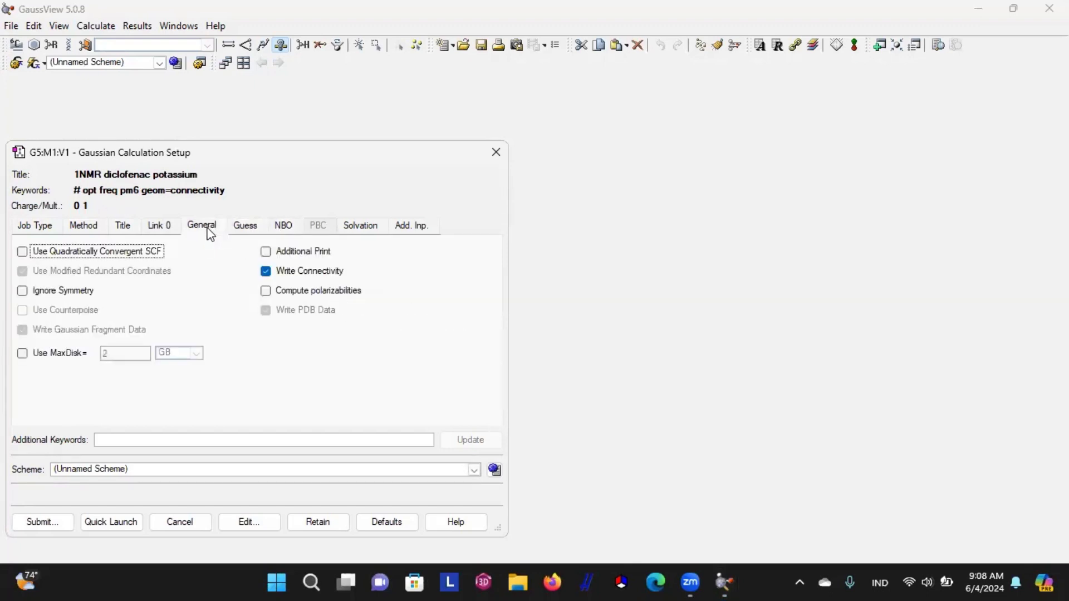
left_click(167, 230)
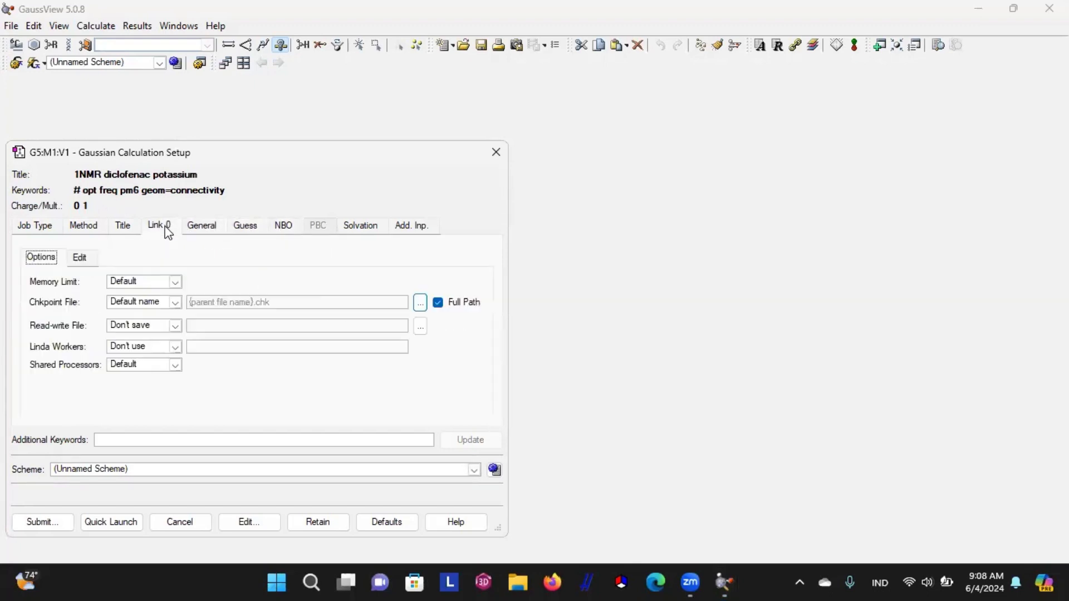
left_click(362, 237)
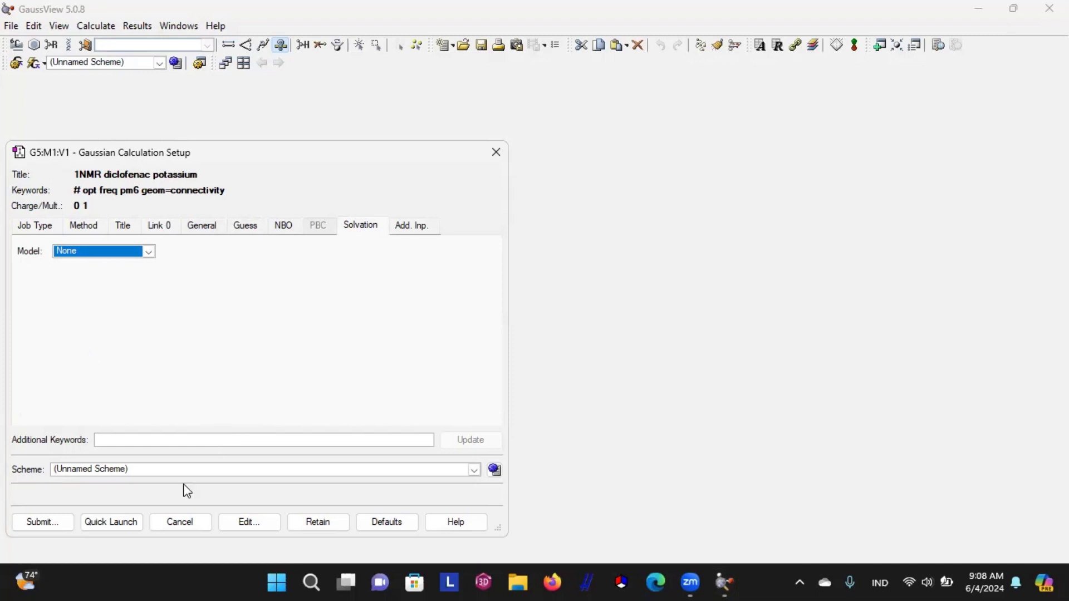
Save the Gaussian input file as "1NMR diclofenac potassium" in Downloads and submit the job to Gaussian.
left_click(50, 528)
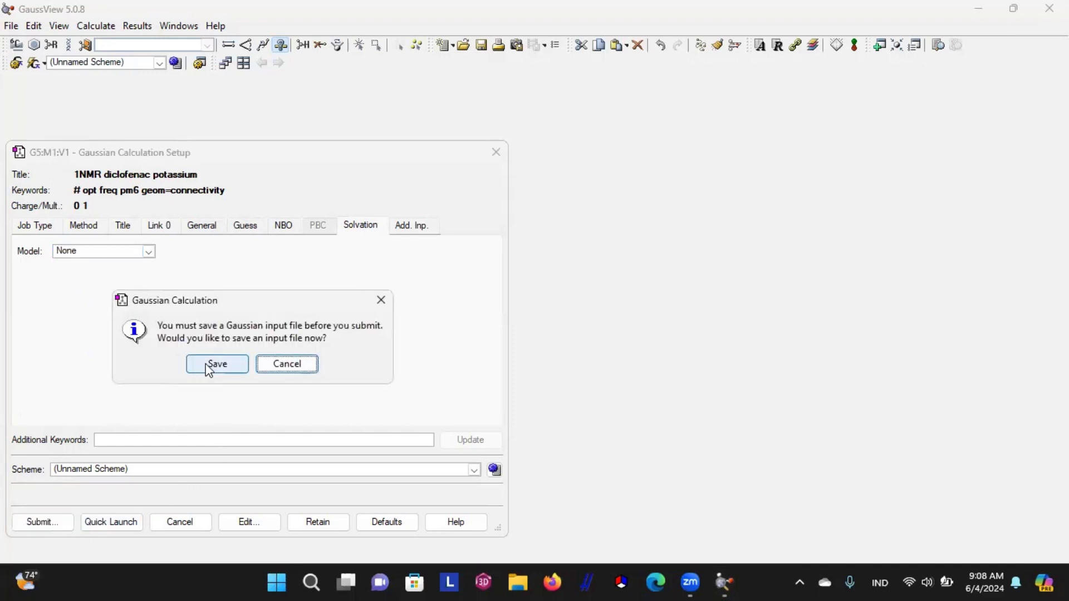
left_click(210, 366)
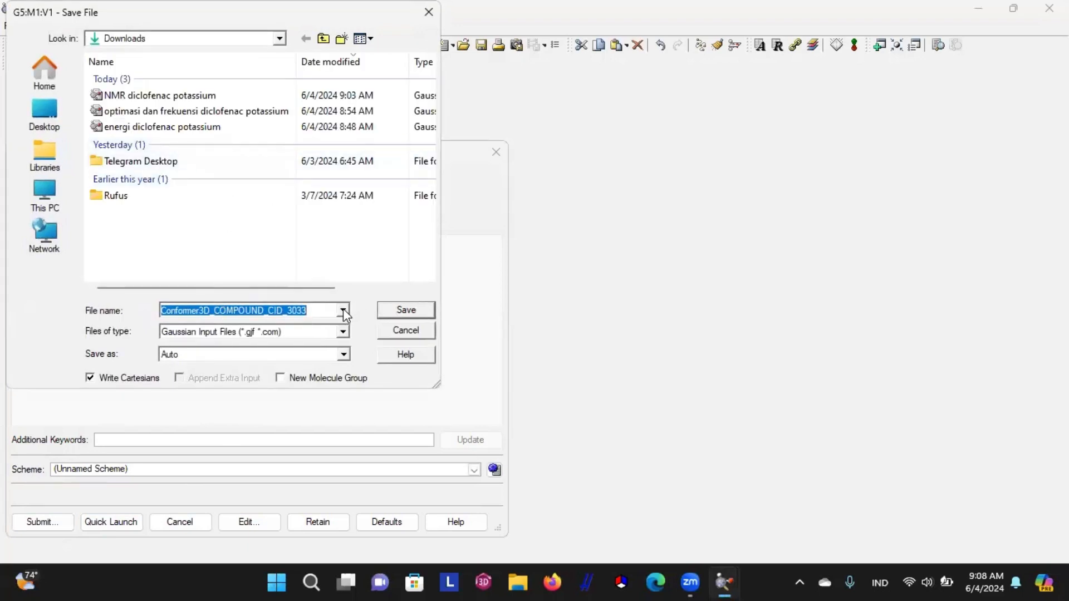
key("BackSpace")
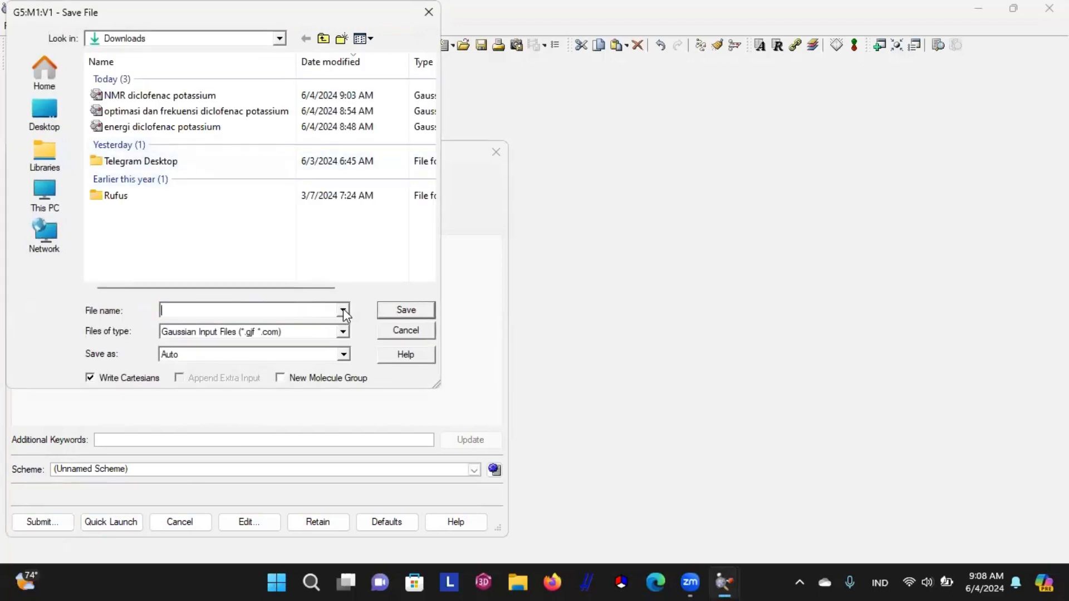
type("1")
type("NMR ")
type("dicl")
key("BackSpace")
type("lofenac potassium")
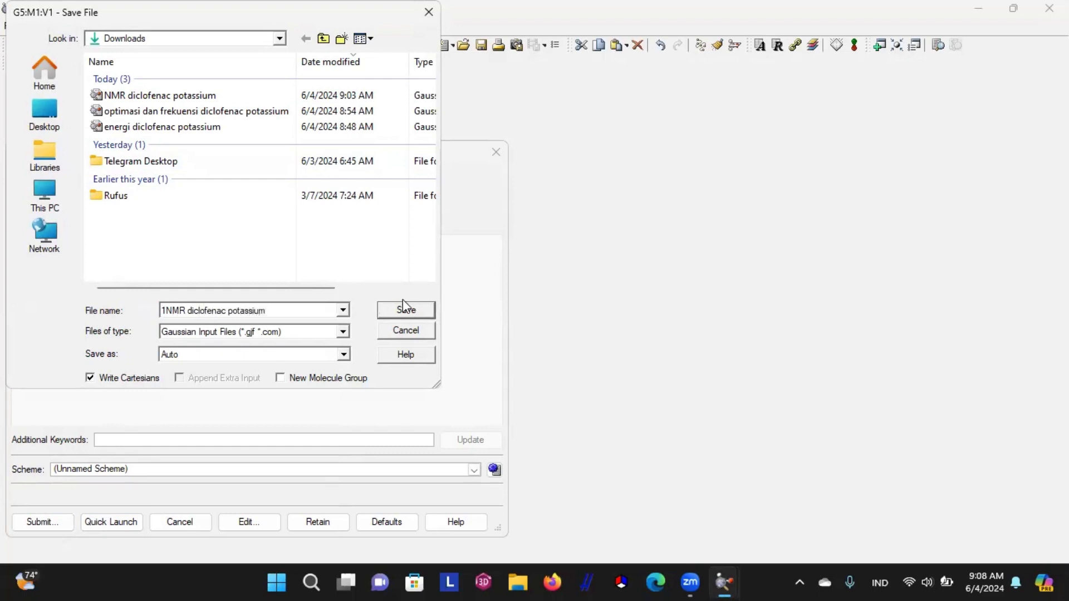
left_click(343, 332)
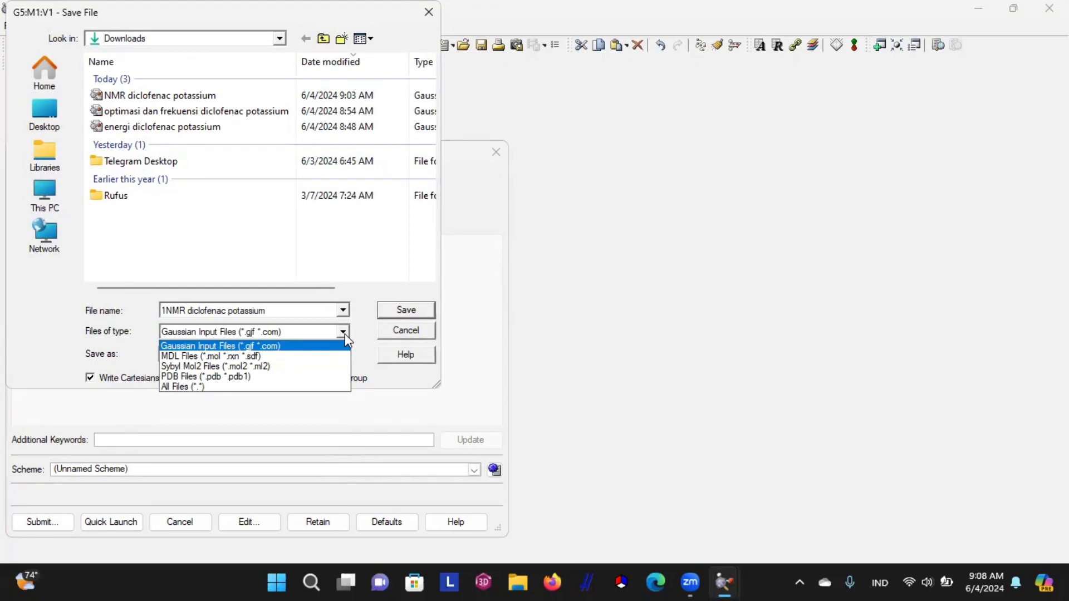
left_click(393, 278)
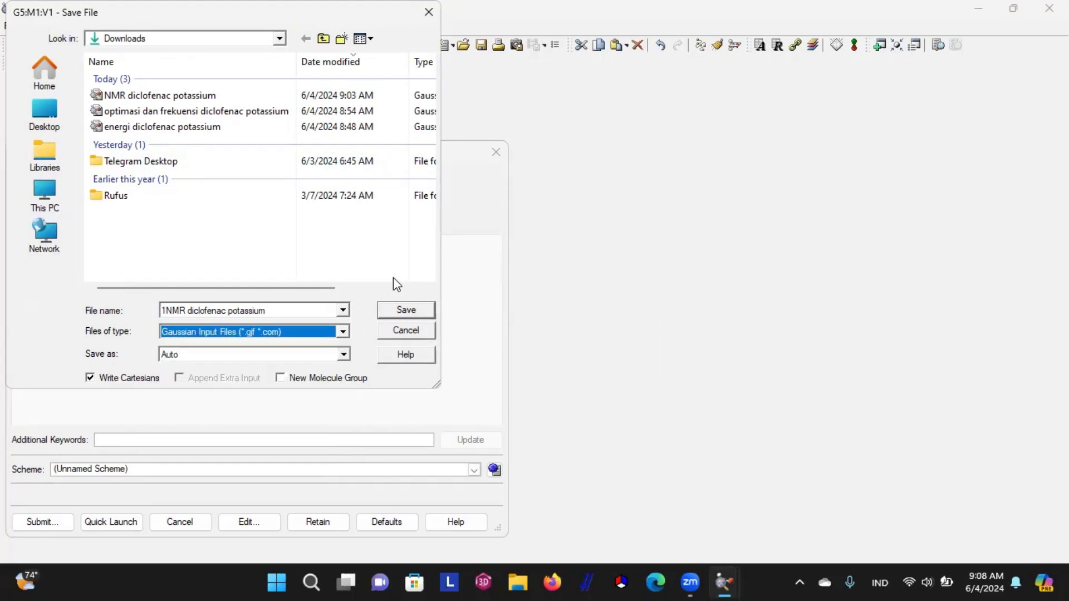
left_click(393, 310)
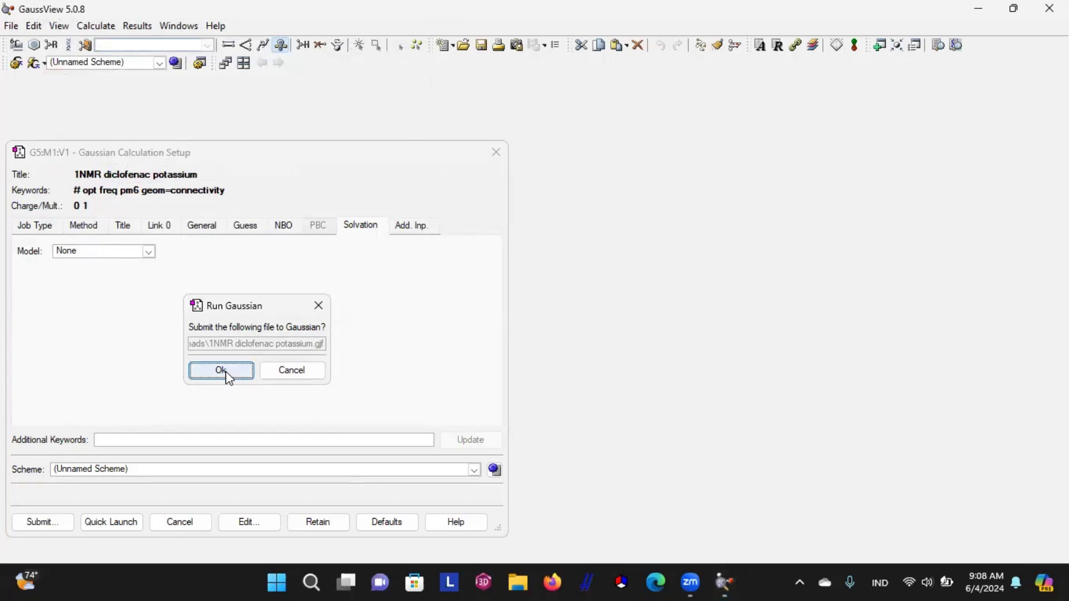
left_click(221, 371)
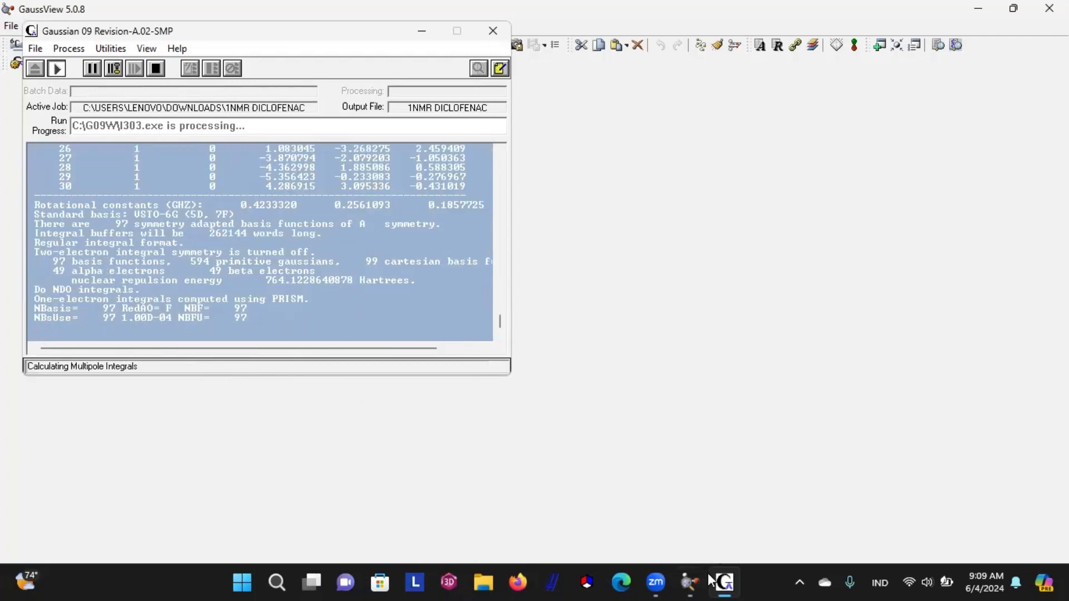
Bring the input molecule window forward and close the Gaussian run once the job has completed.
mouse_move(725, 582)
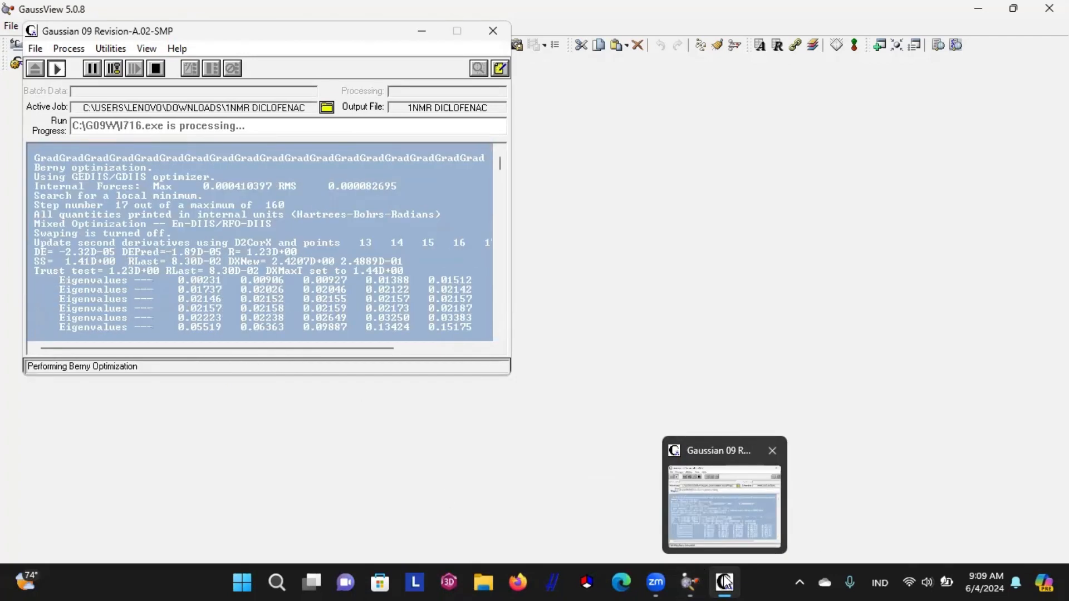
mouse_move(689, 582)
left_click(772, 529)
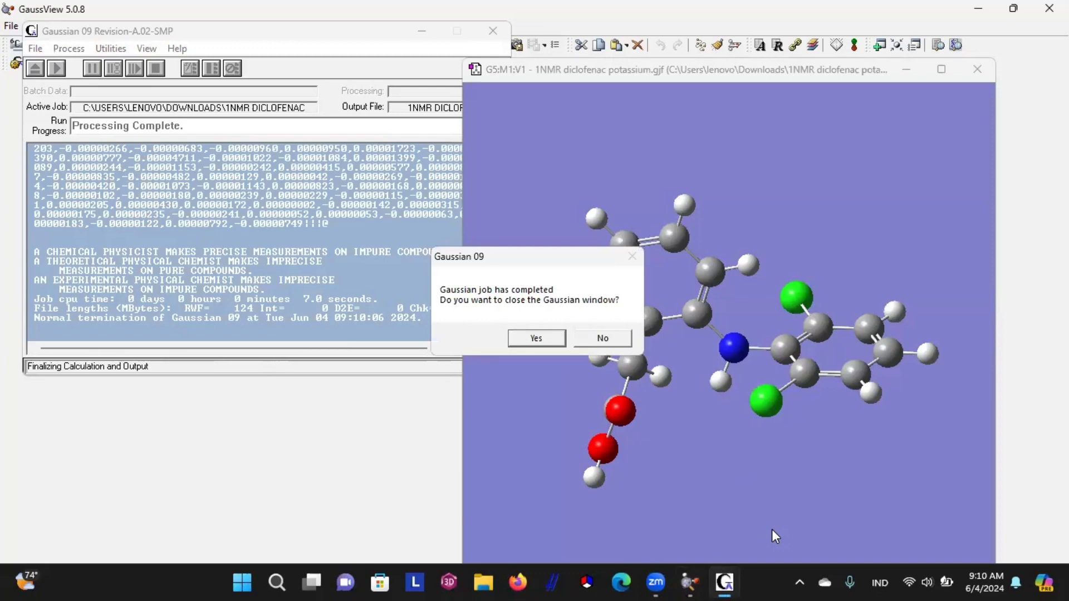
left_click(537, 340)
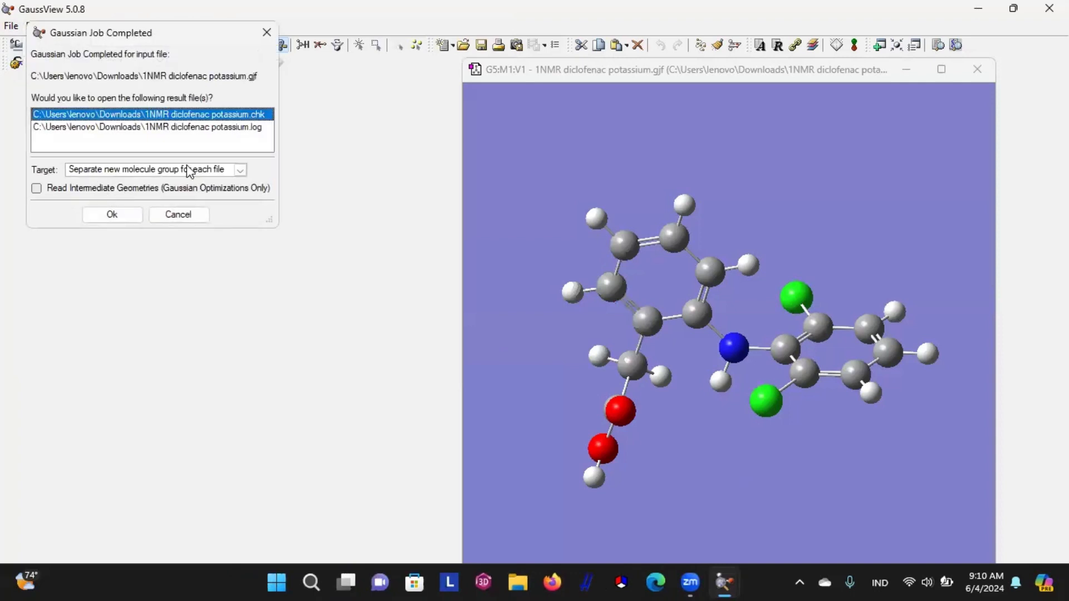
Open the 1NMR diclofenac potassium.chk result as a separate molecule group and close the .gjf molecule window.
left_click(241, 171)
left_click(243, 173)
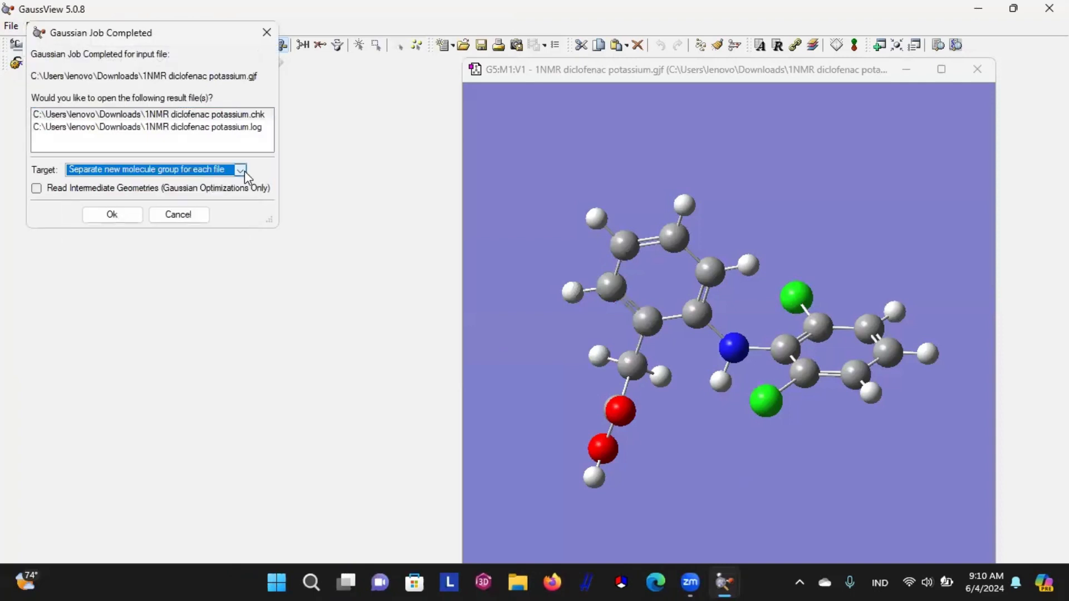
left_click(126, 213)
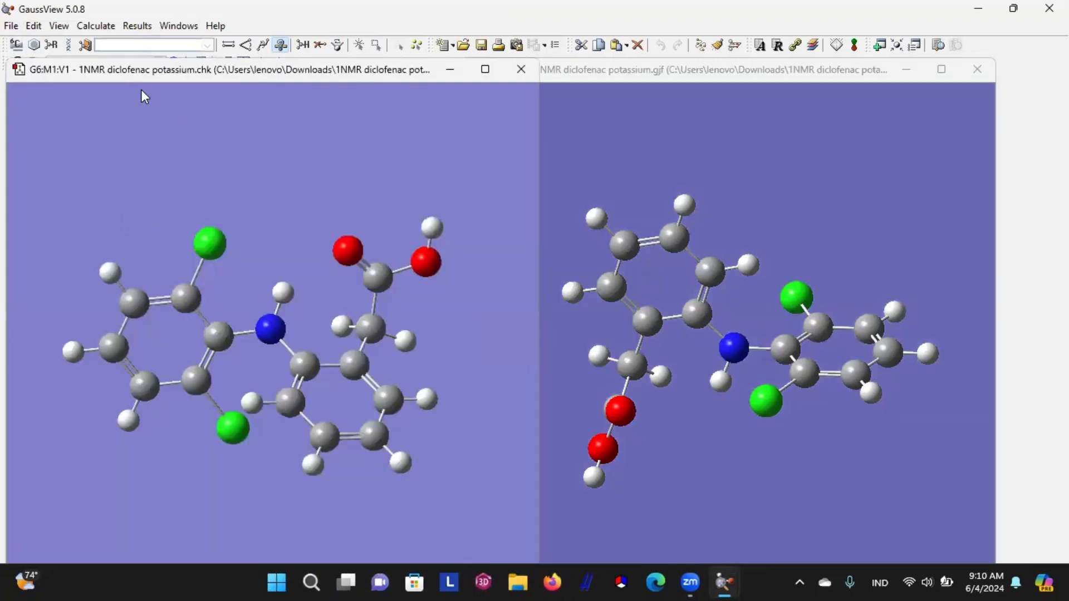
left_click_drag(141, 81, 520, 73)
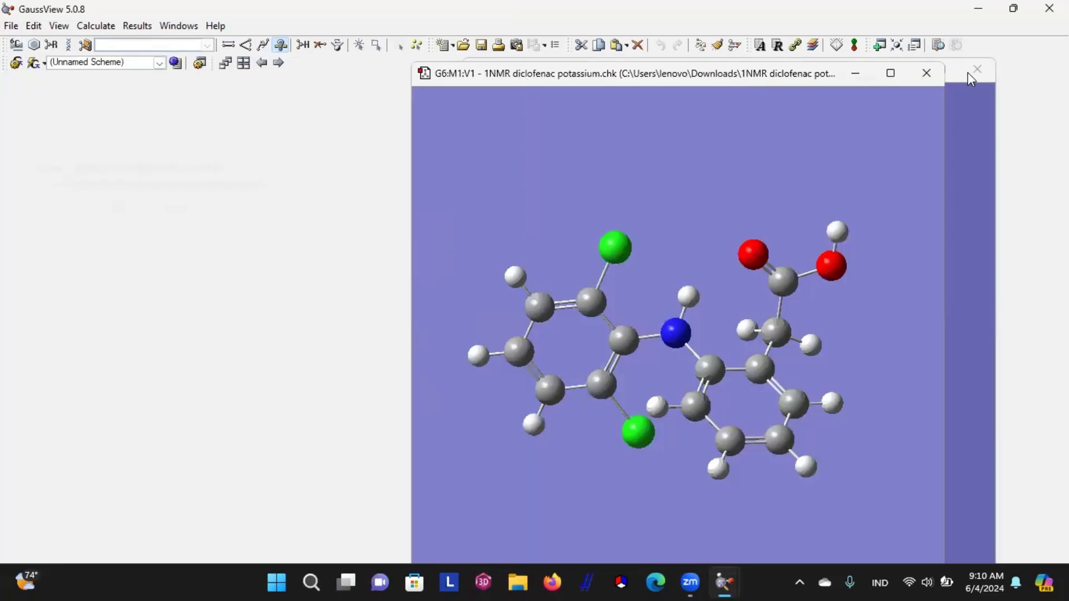
left_click(983, 79)
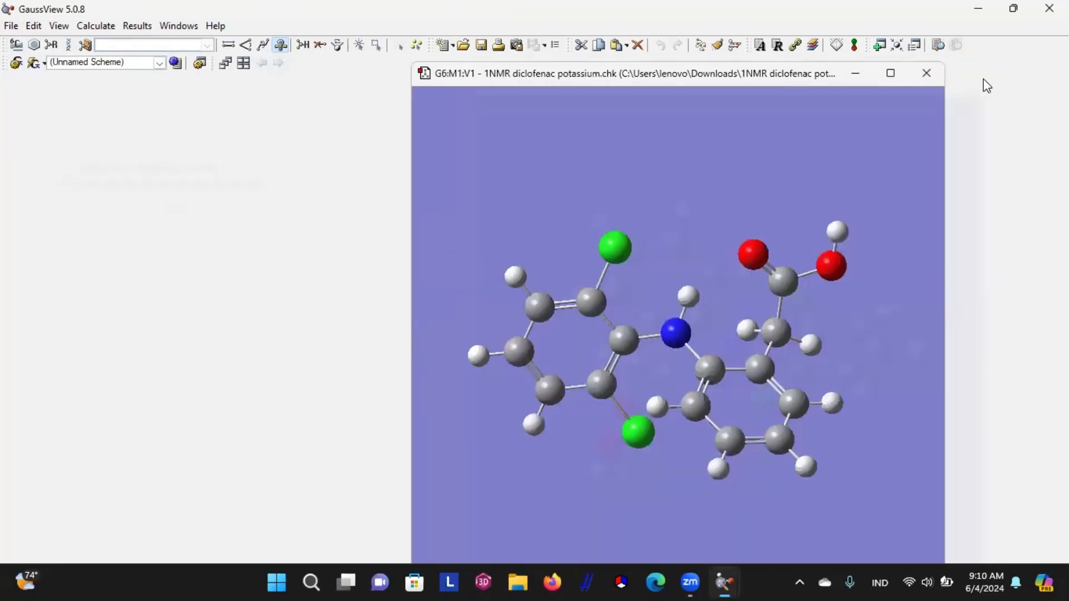
Check which result types are available for the 1NMR diclofenac potassium.chk molecule and bring its window forward again.
left_click(137, 23)
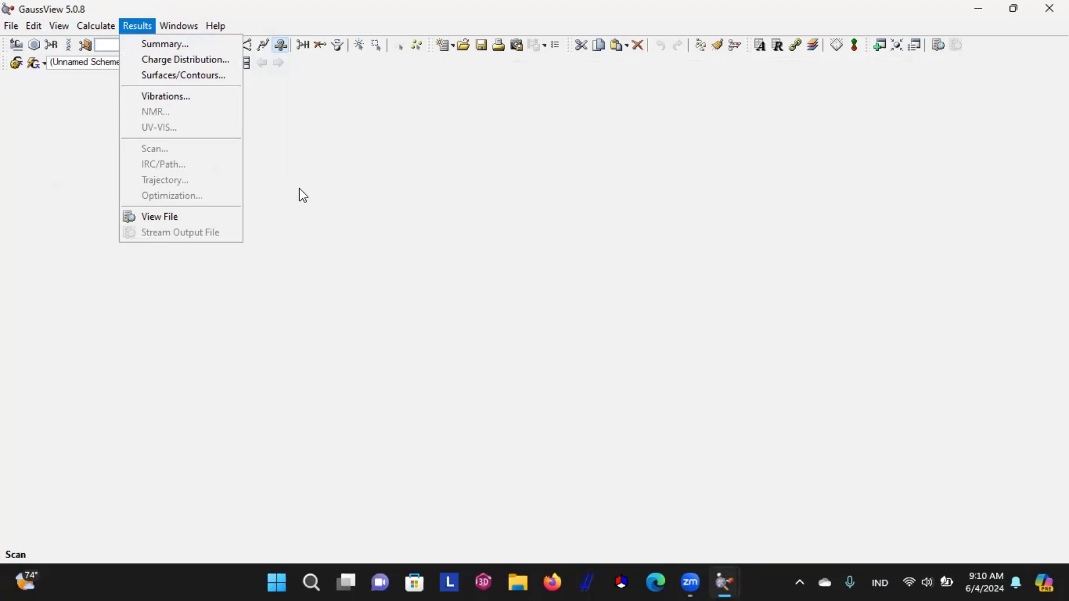
mouse_move(727, 582)
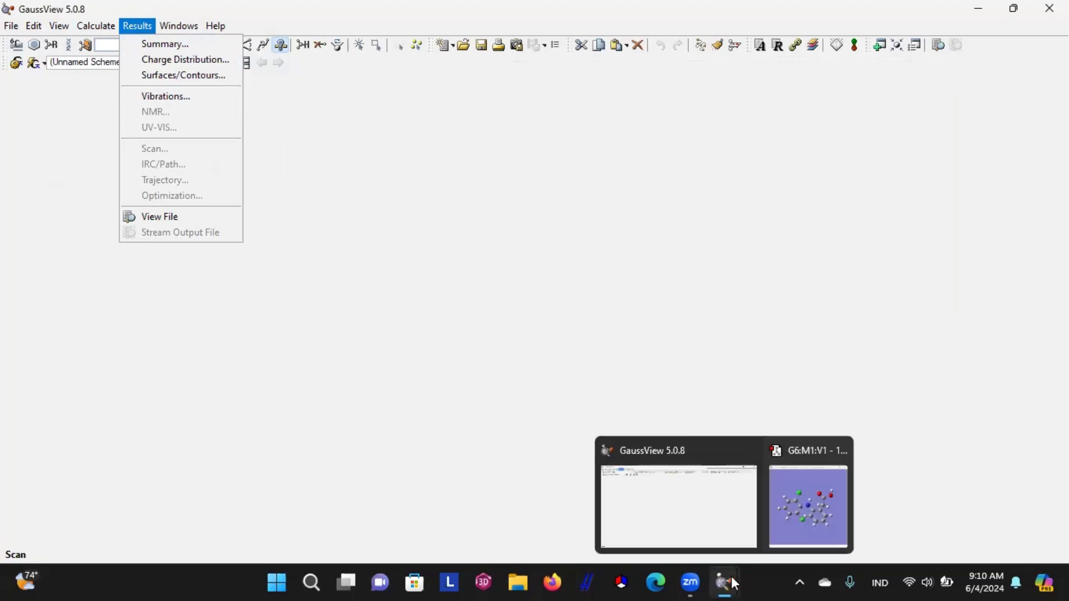
left_click(810, 513)
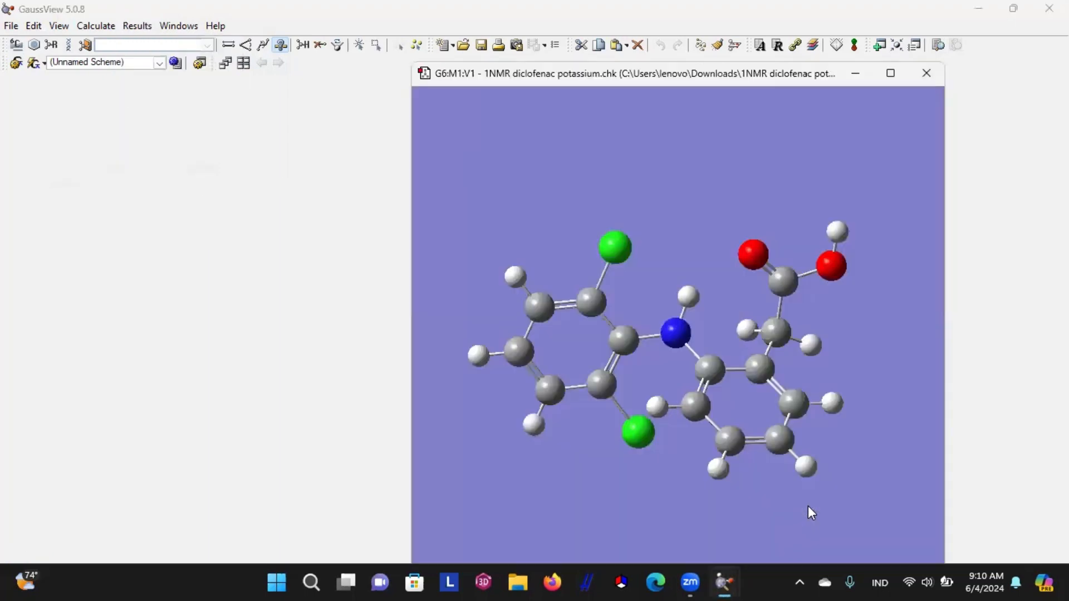